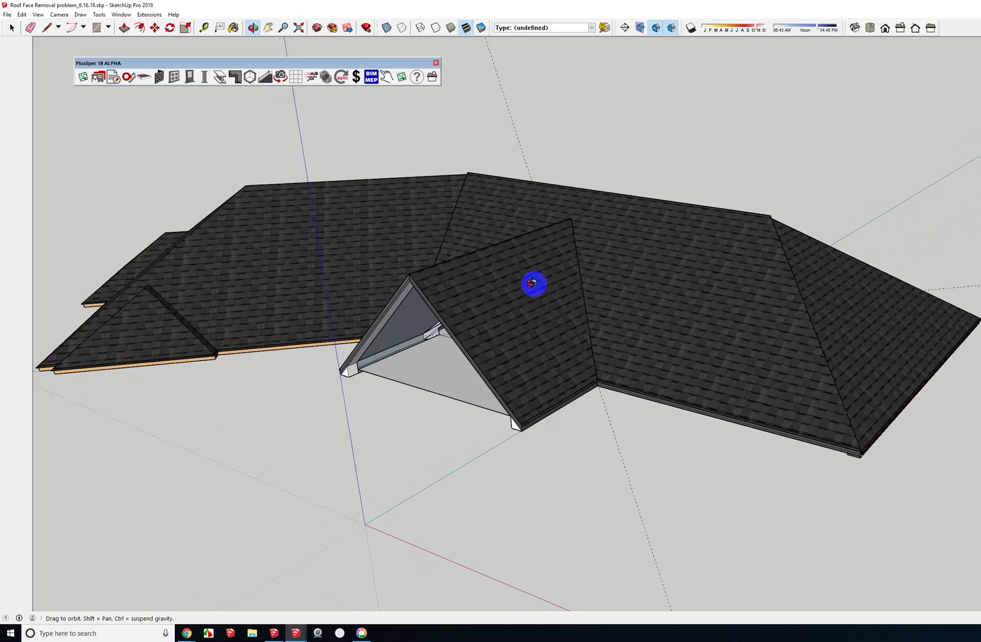
# Step: Orbit and zoom around the existing hip roof to inspect the dormer's open gable
pyautogui.scroll(-5, 533, 284)
pyautogui.moveTo(534, 284)
pyautogui.keyDown('shift'); pyautogui.mouseDown(button='middle')
pyautogui.moveTo(532, 176)
pyautogui.moveTo(525, 298)
pyautogui.mouseUp(button='middle'); pyautogui.keyUp('shift')
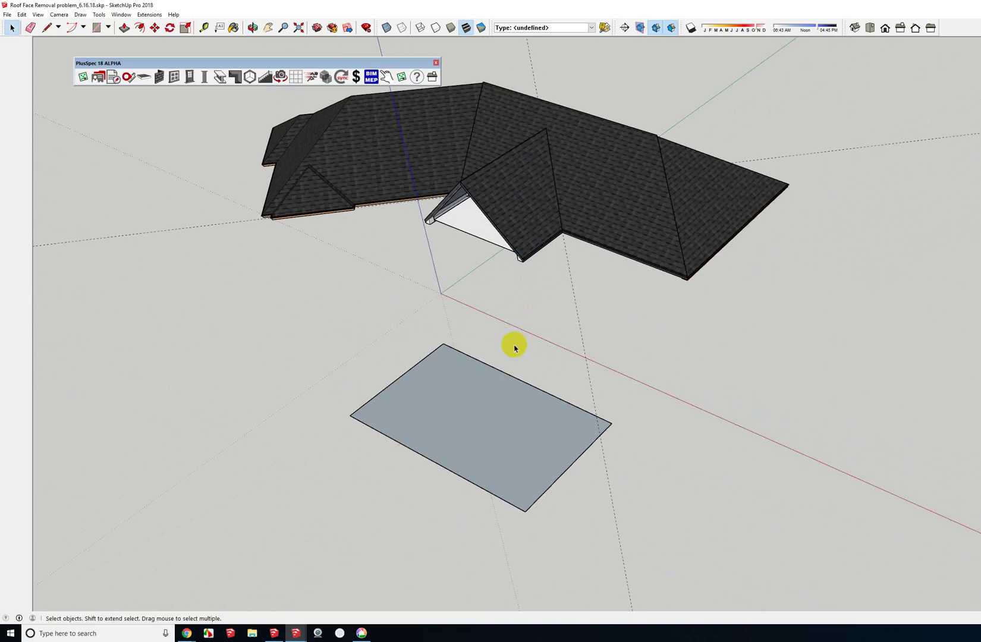
pyautogui.moveTo(535, 253); pyautogui.dragTo(663, 260, button='middle')
pyautogui.click(687, 226)
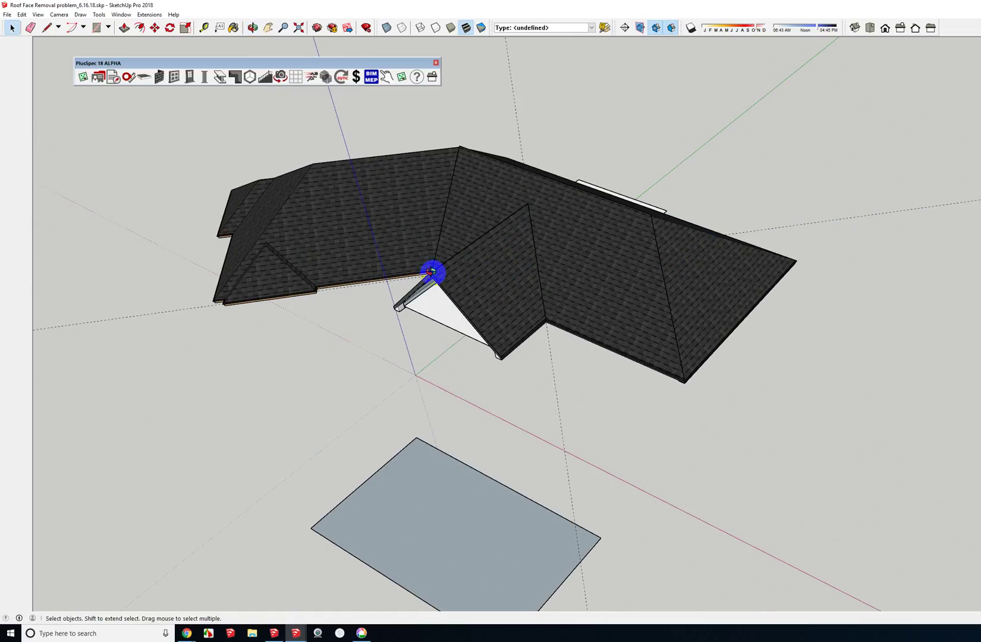
pyautogui.moveTo(431, 272); pyautogui.dragTo(475, 412, button='middle')
pyautogui.scroll(8, 514, 403)
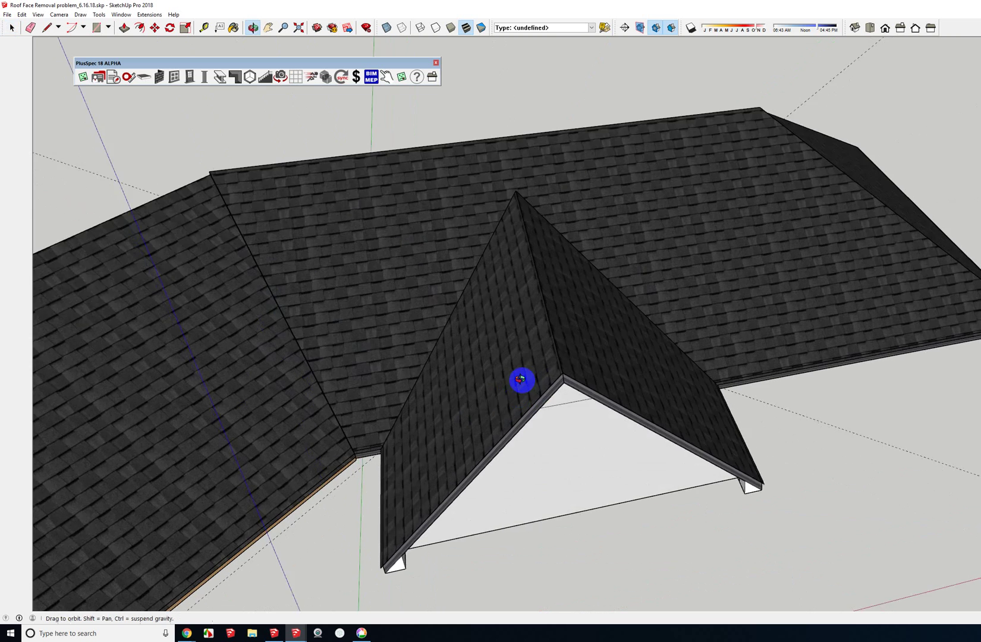
pyautogui.moveTo(521, 380); pyautogui.dragTo(525, 240, button='middle')
pyautogui.moveTo(487, 280); pyautogui.dragTo(509, 279, button='middle')
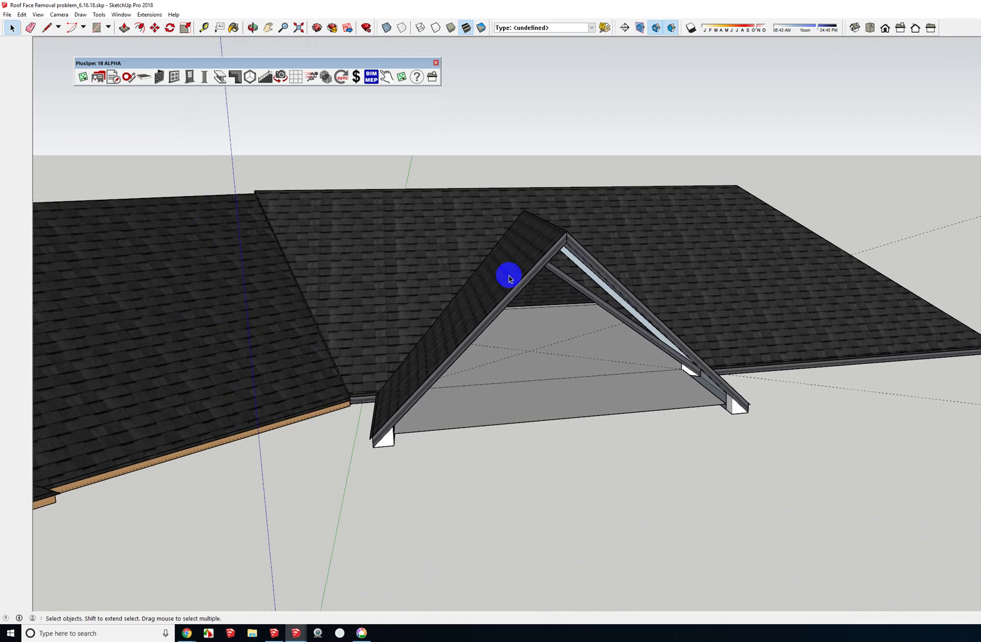
pyautogui.scroll(-2, 509, 279)
pyautogui.scroll(-2, 238, 316)
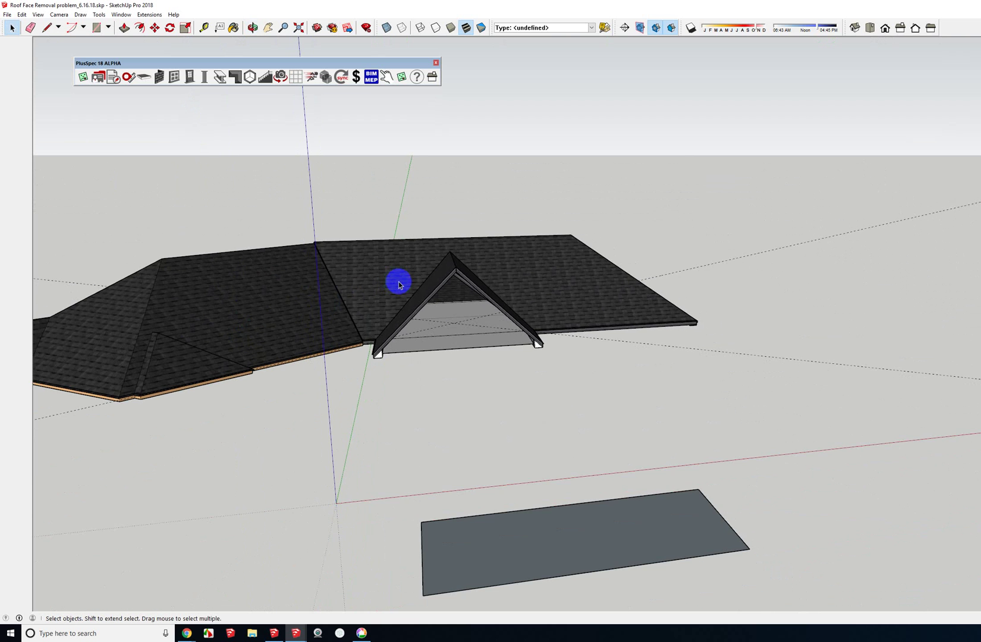
pyautogui.moveTo(398, 284); pyautogui.dragTo(357, 274, button='middle')
# Step: Start a PlusSpec roof on the slab: 25° pitch in Degrees, Metal, boxed 600mm eaves
pyautogui.click(479, 338)
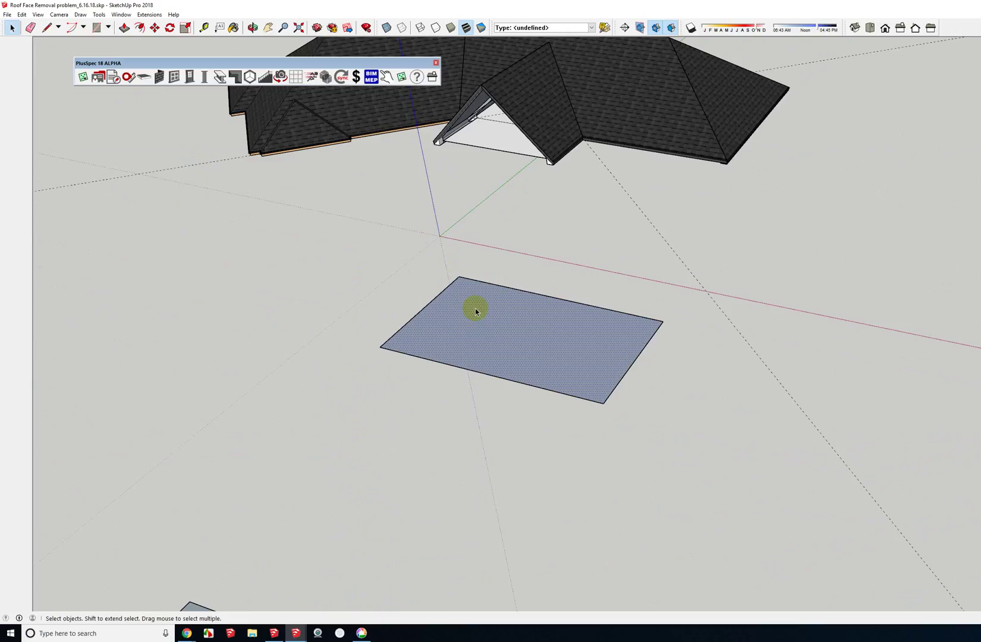
pyautogui.rightClick(478, 316)
pyautogui.moveTo(526, 473)
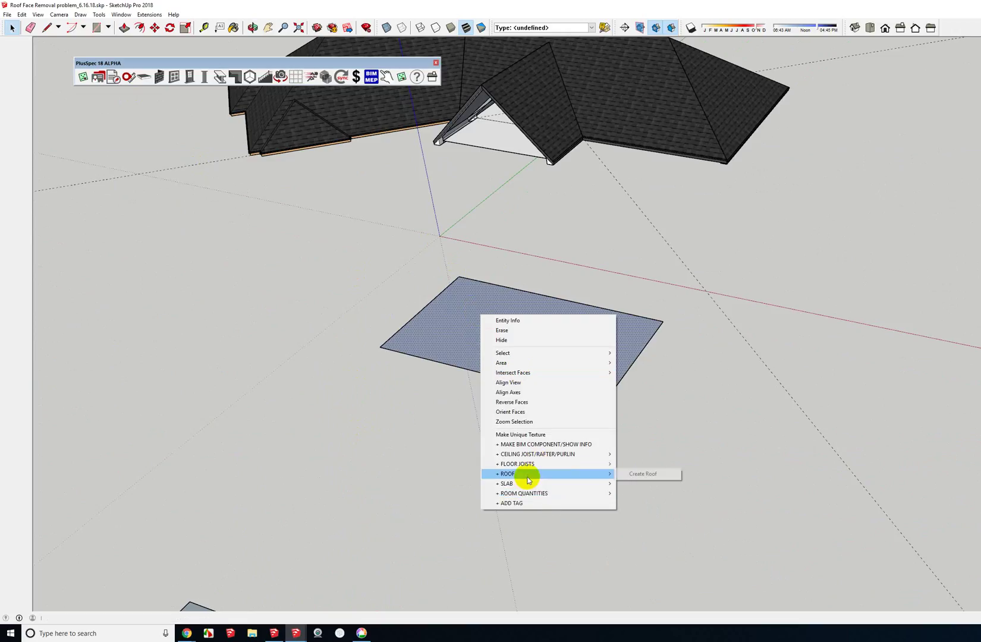
pyautogui.click(636, 474)
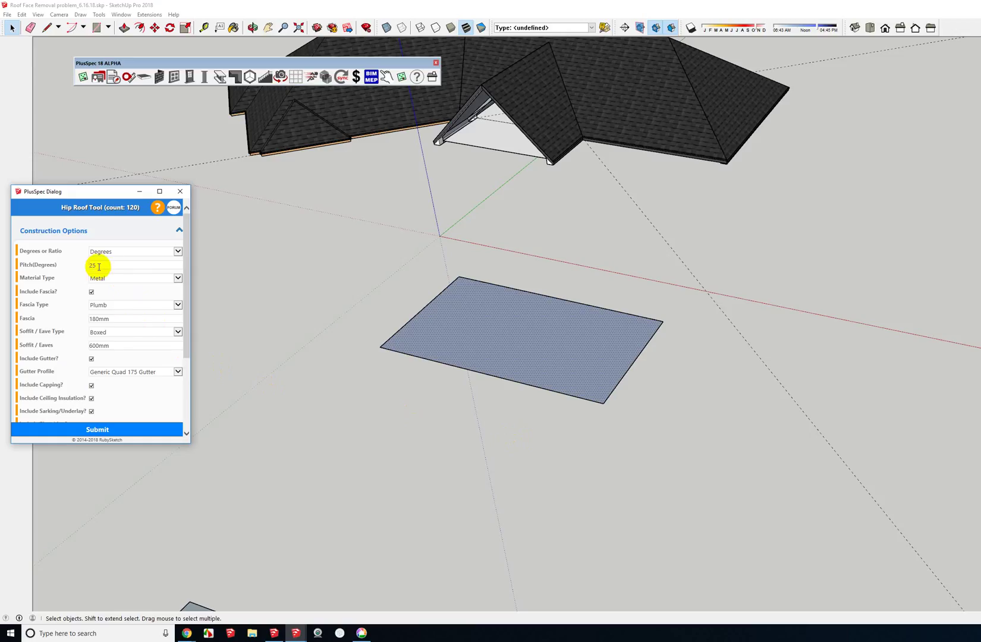
pyautogui.click(108, 253)
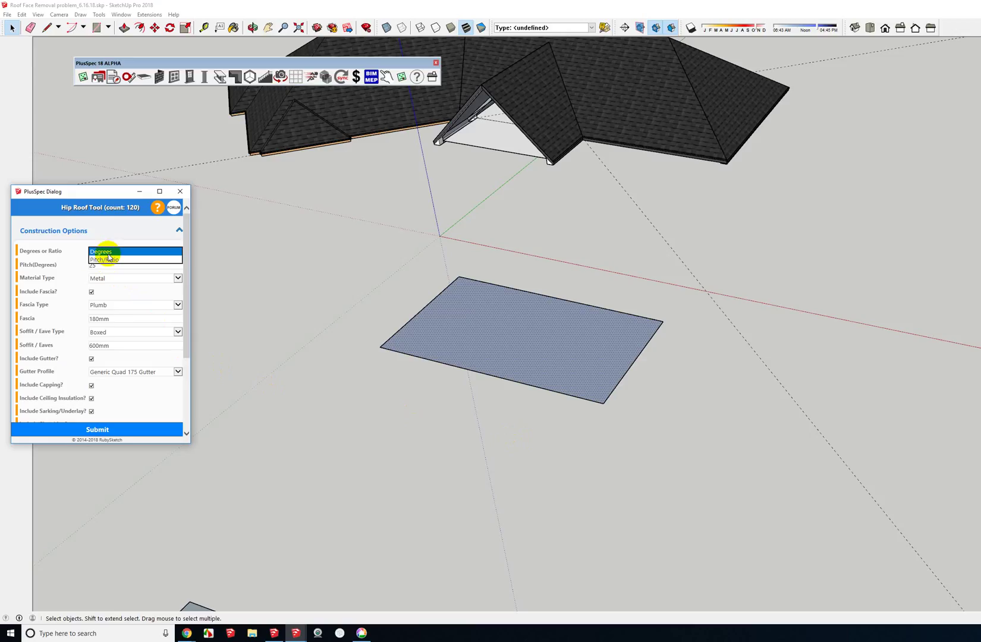
pyautogui.click(108, 252)
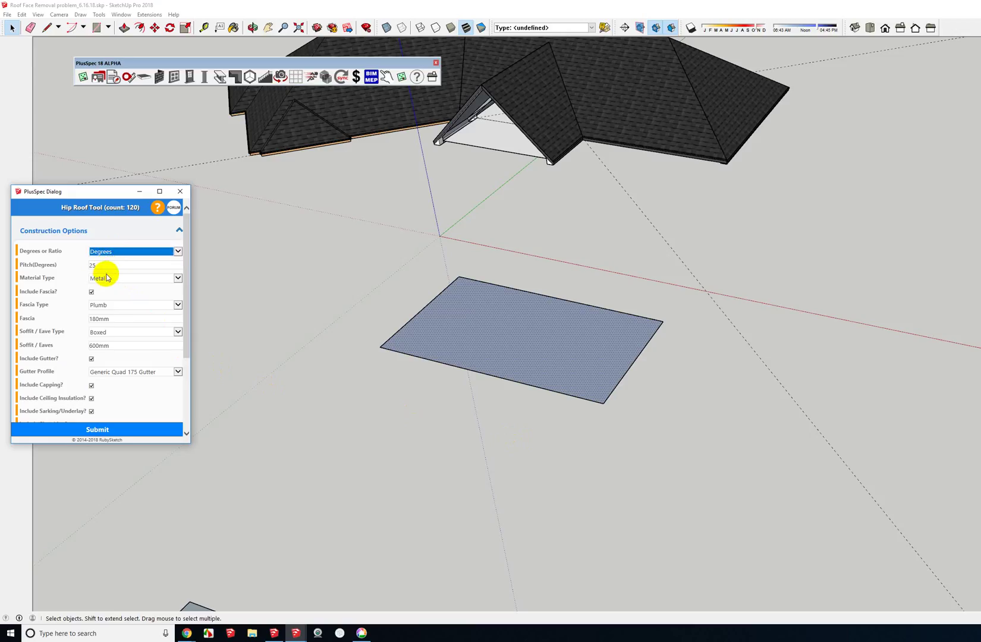
pyautogui.scroll(-3, 116, 297)
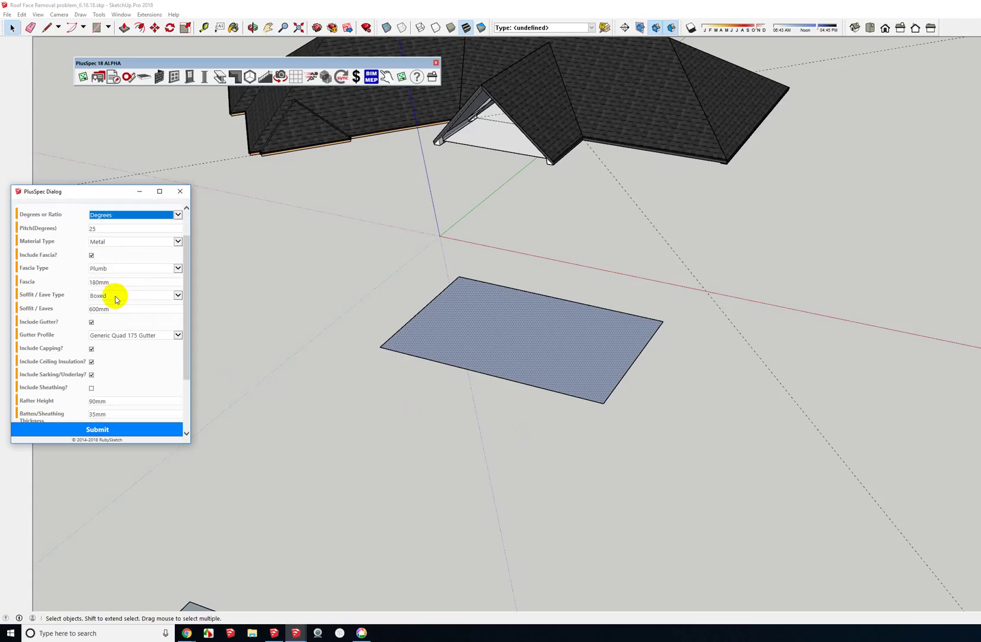
pyautogui.scroll(-1, 115, 285)
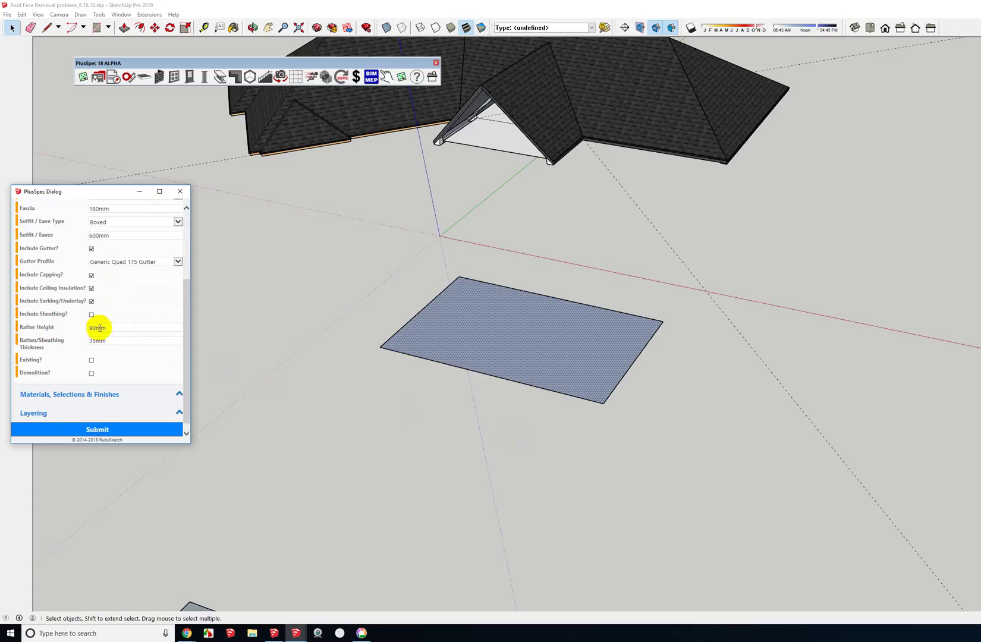
pyautogui.moveTo(18, 326)
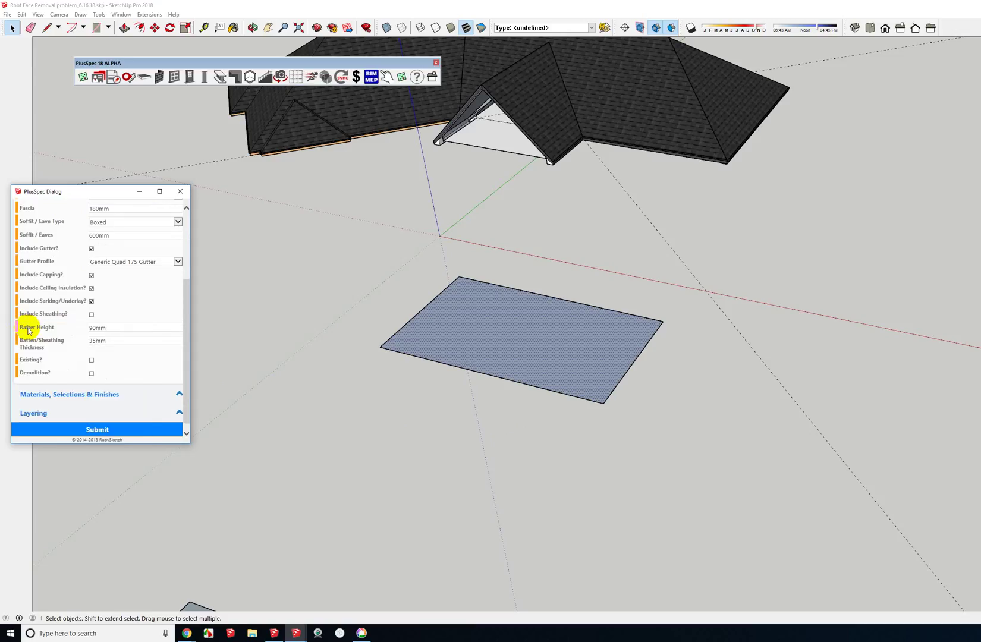
pyautogui.scroll(-1, 17, 324)
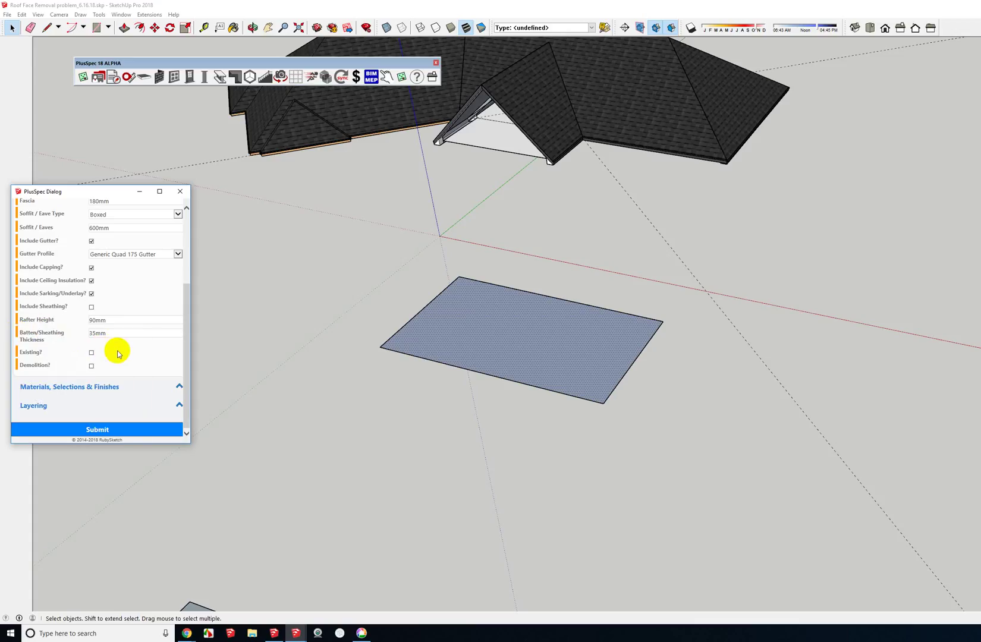
# Step: Generate the metal hip roof on the slab and view it from underneath
pyautogui.click(126, 431)
pyautogui.scroll(6, 595, 384)
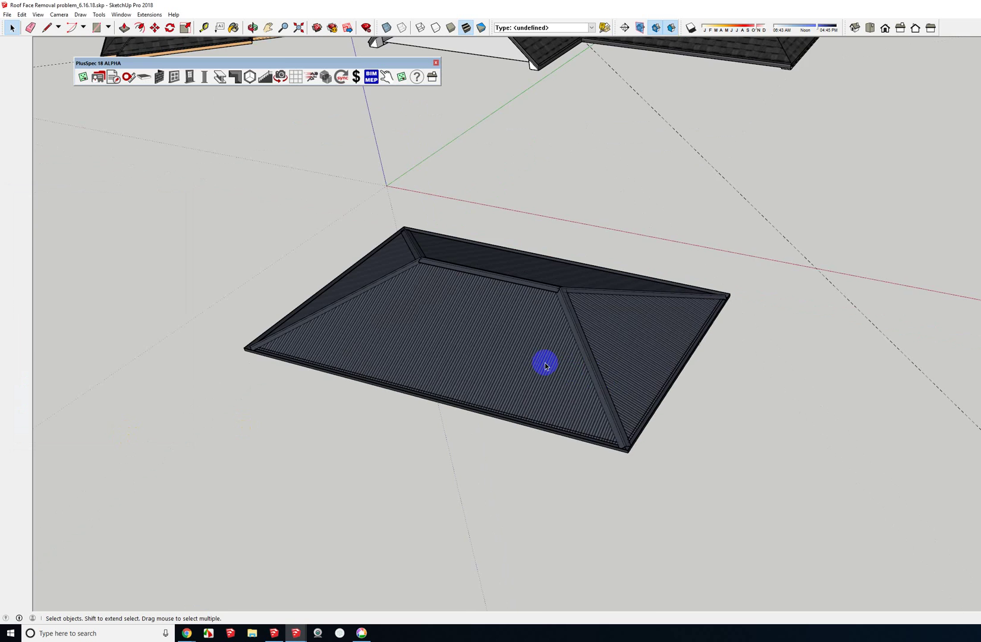
pyautogui.moveTo(531, 357); pyautogui.dragTo(342, 171, button='middle')
pyautogui.scroll(3, 284, 331)
pyautogui.scroll(-6, 341, 351)
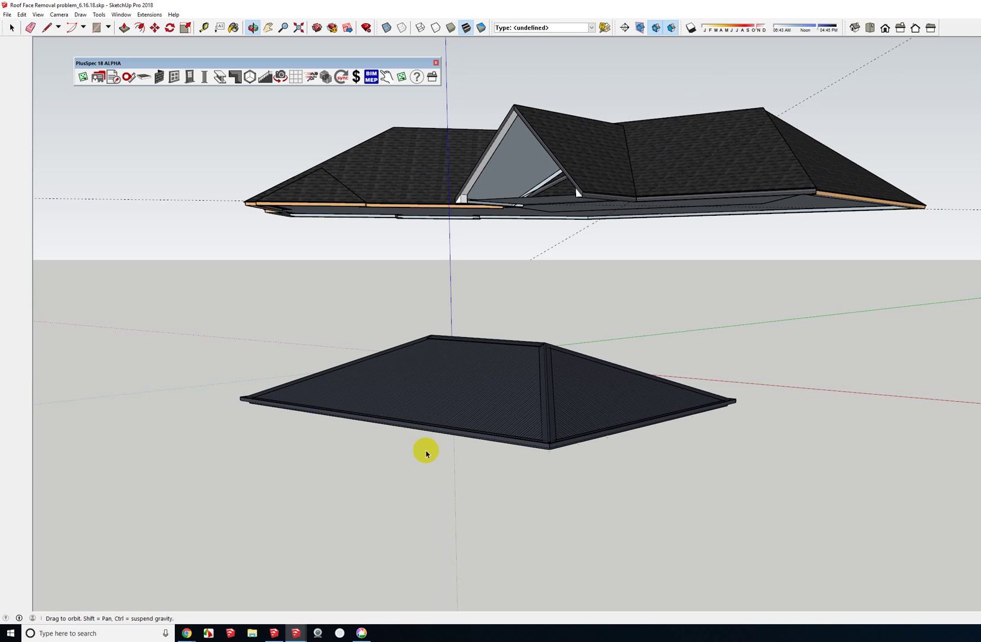
# Step: Place a section plane through the lower roof's fascia
pyautogui.click(625, 28)
pyautogui.click(622, 140)
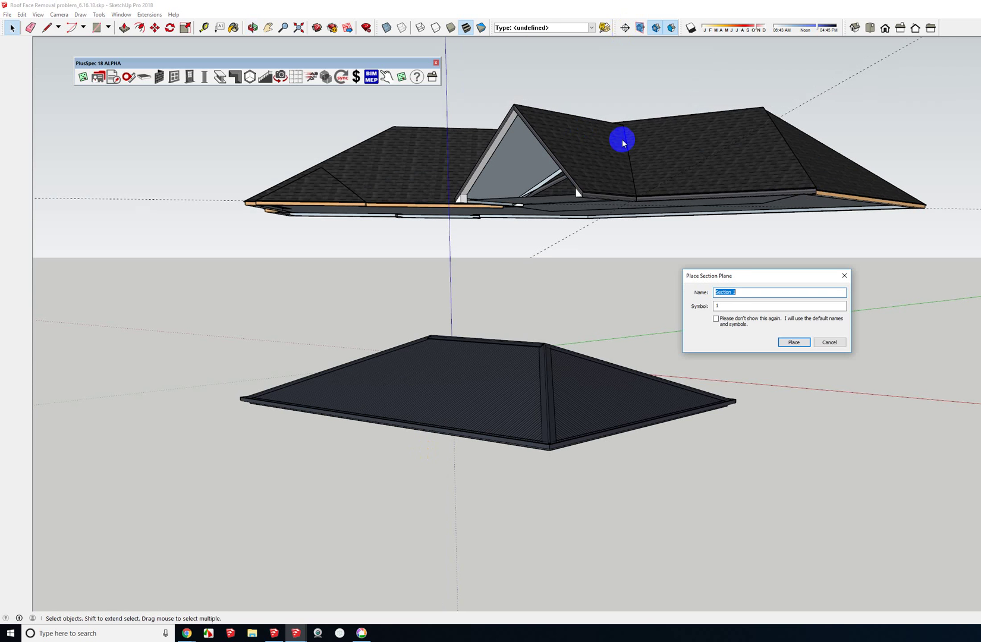
pyautogui.click(783, 342)
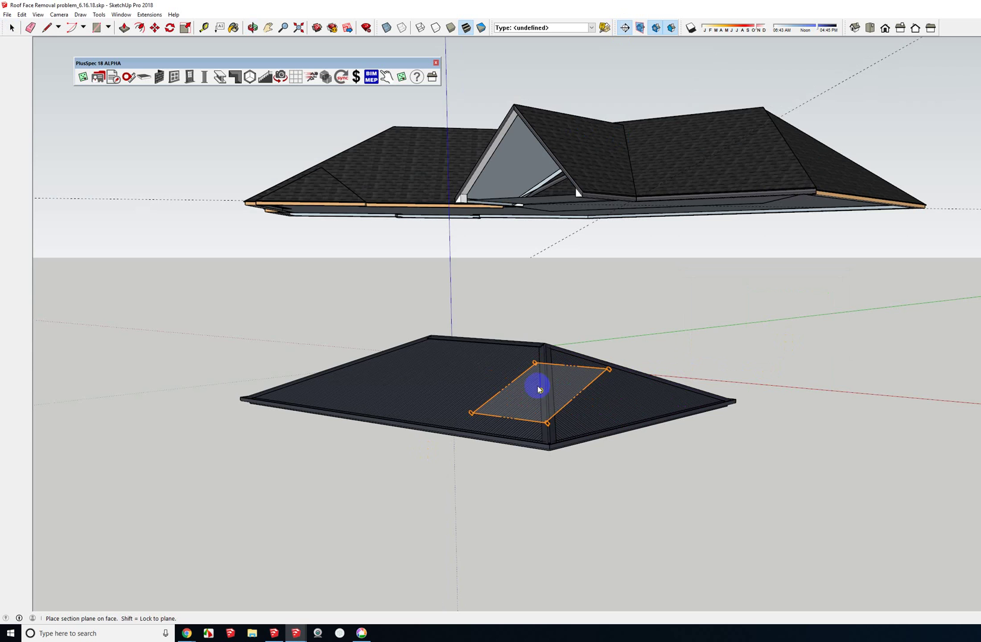
pyautogui.moveTo(526, 386); pyautogui.dragTo(464, 379, button='middle')
pyautogui.scroll(3, 499, 486)
pyautogui.scroll(3, 498, 485)
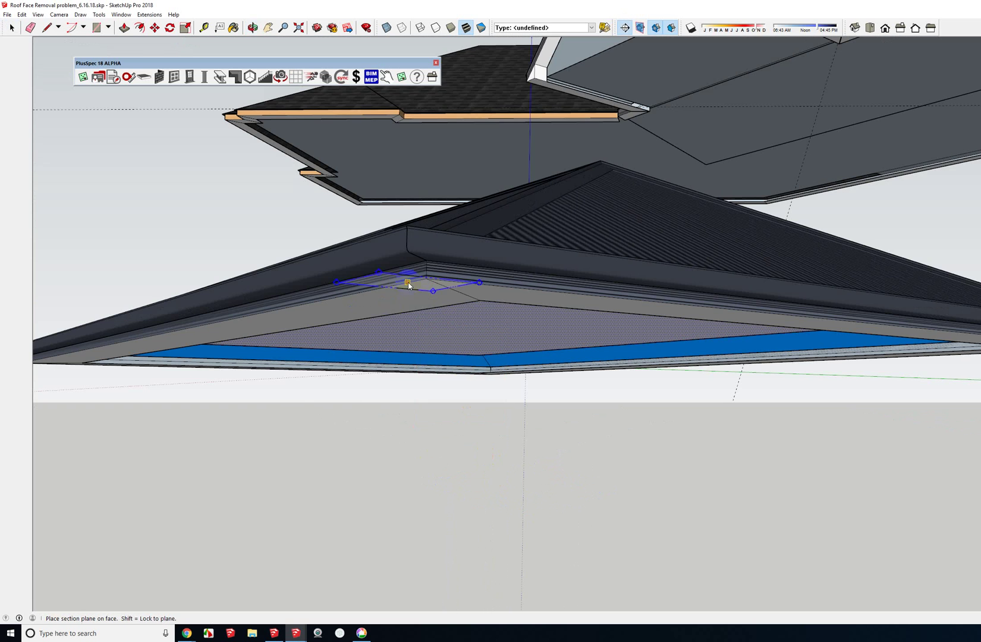
pyautogui.click(409, 276)
pyautogui.moveTo(409, 276); pyautogui.dragTo(422, 296, button='middle')
pyautogui.scroll(-5, 414, 355)
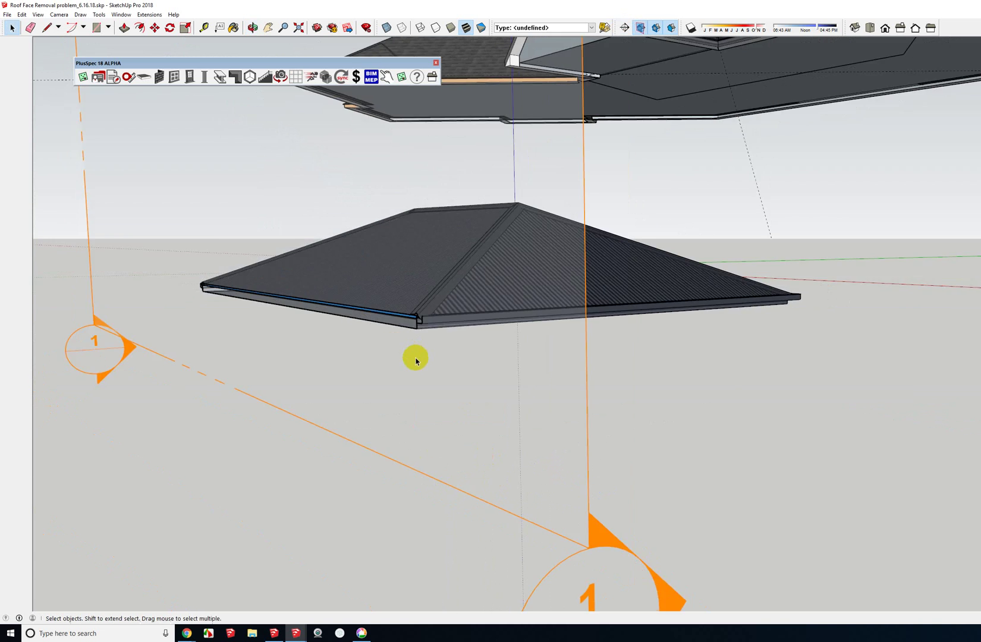
pyautogui.moveTo(414, 355); pyautogui.dragTo(414, 382, button='middle')
# Step: Move the section plane along the roof to show the fascia and gutter profile
pyautogui.click(411, 400)
pyautogui.press('m')
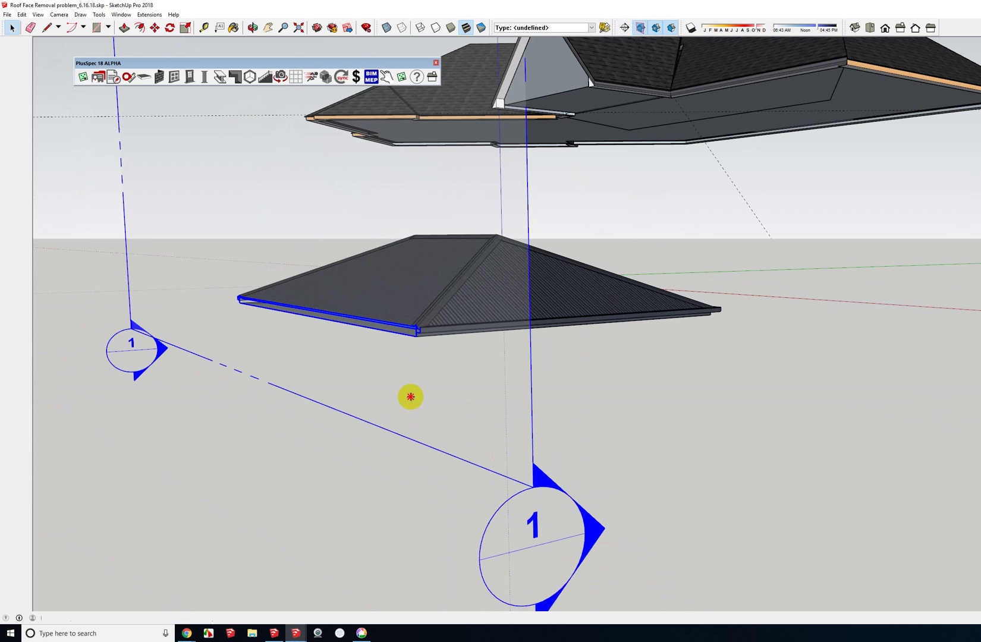
pyautogui.click(410, 397)
pyautogui.scroll(5, 458, 386)
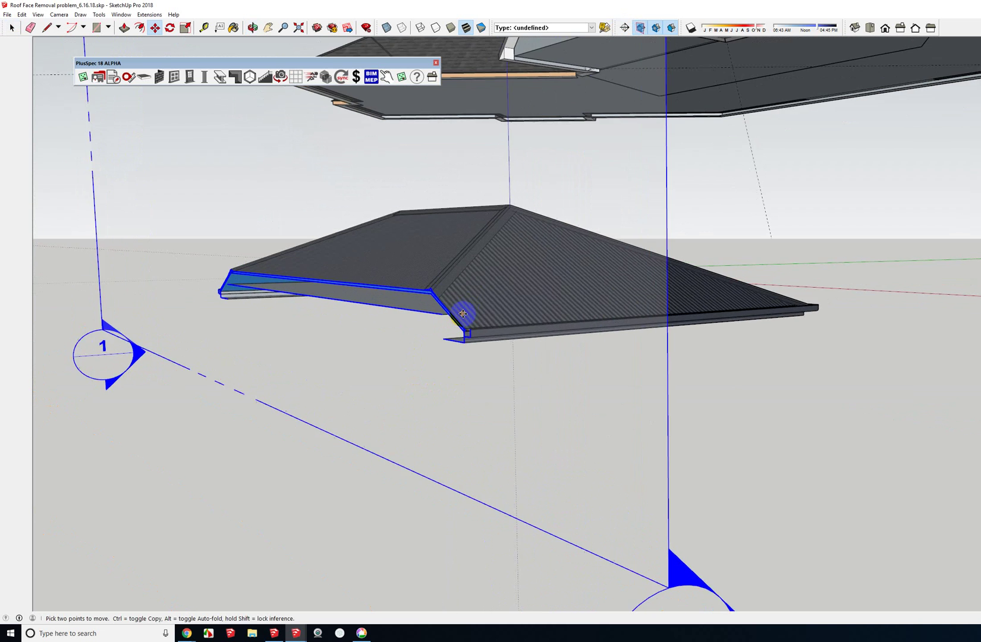
pyautogui.moveTo(654, 298); pyautogui.dragTo(756, 324, button='middle')
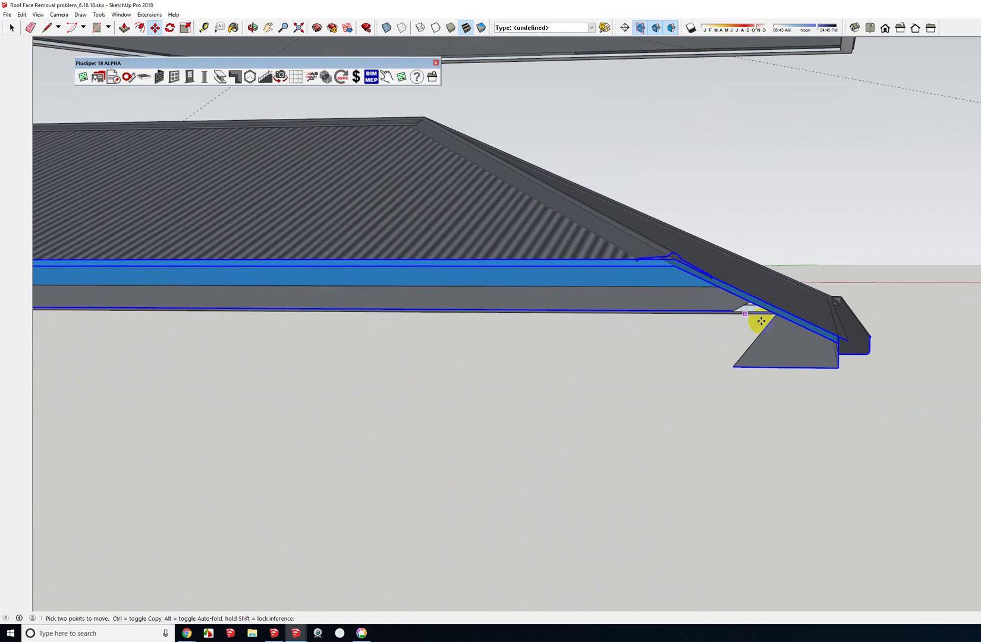
pyautogui.scroll(1, 743, 312)
pyautogui.scroll(3, 738, 312)
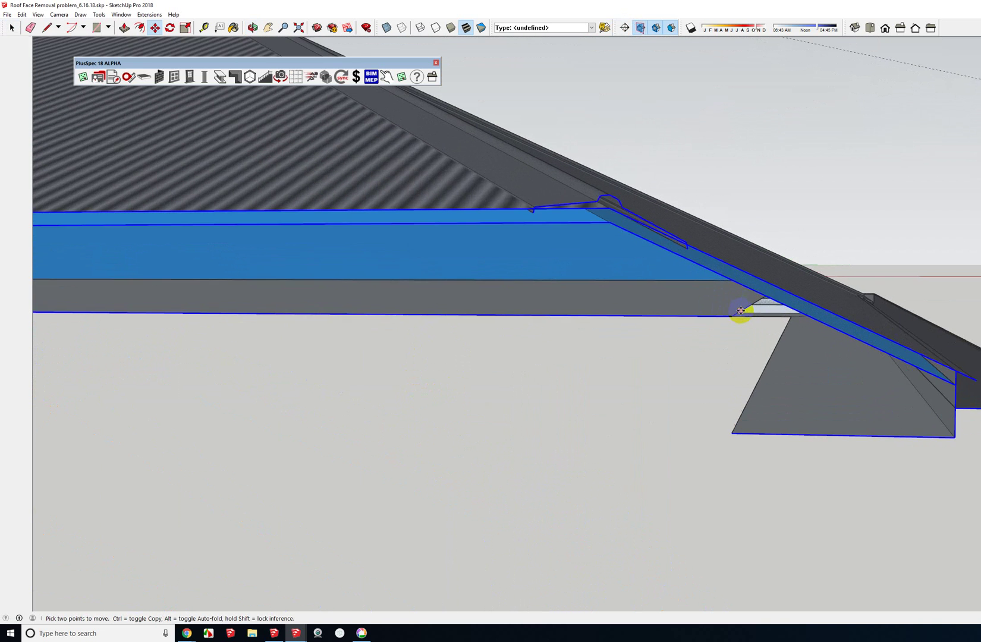
pyautogui.moveTo(739, 319)
pyautogui.mouseDown(button='middle')
pyautogui.moveTo(804, 268)
pyautogui.moveTo(723, 311)
pyautogui.mouseUp(button='middle')
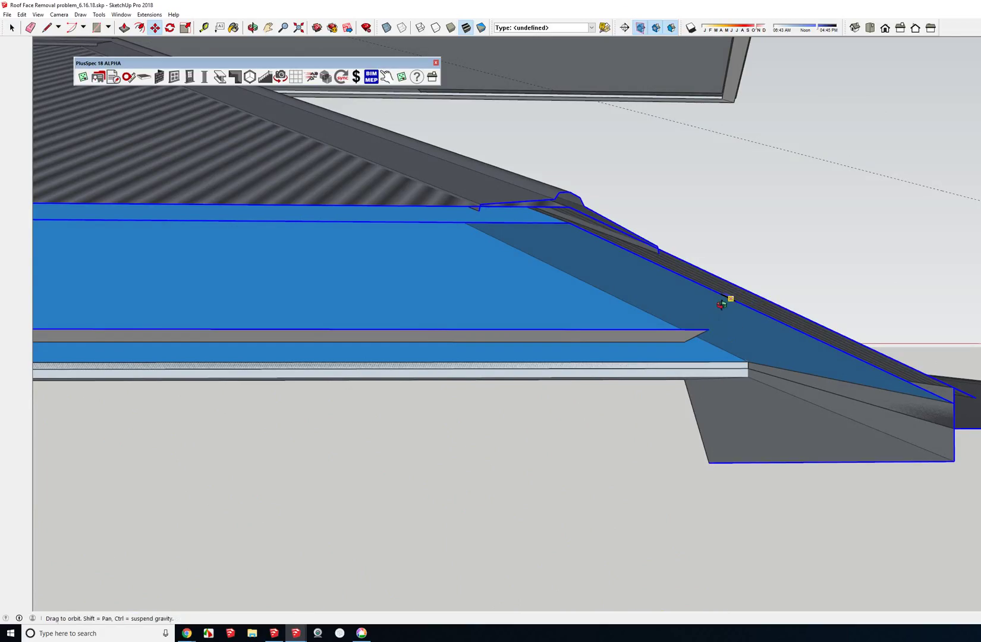
pyautogui.moveTo(728, 300); pyautogui.dragTo(655, 350, button='middle')
pyautogui.scroll(-6, 654, 351)
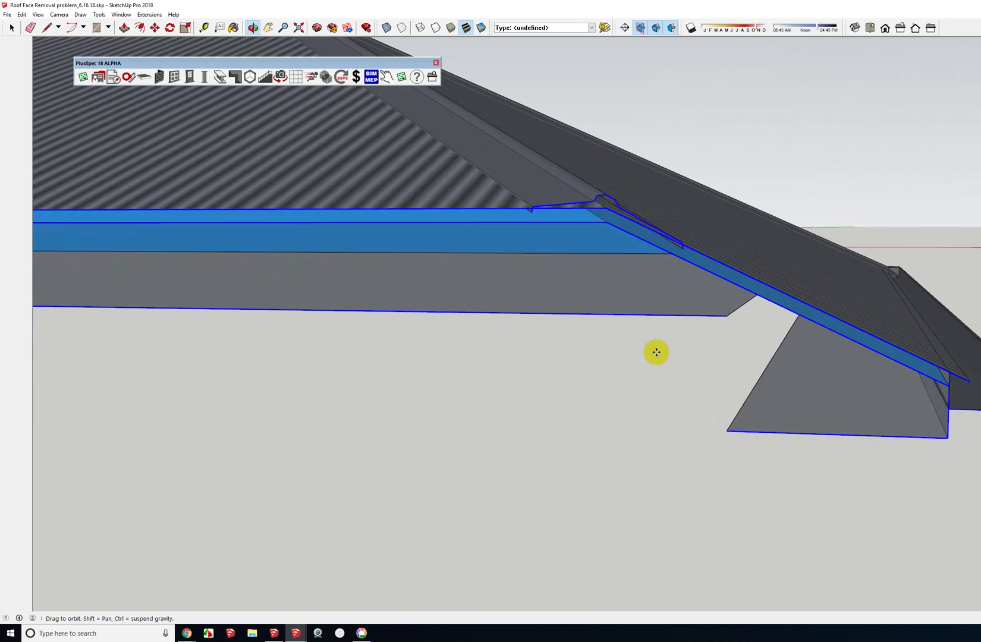
pyautogui.scroll(5, 676, 322)
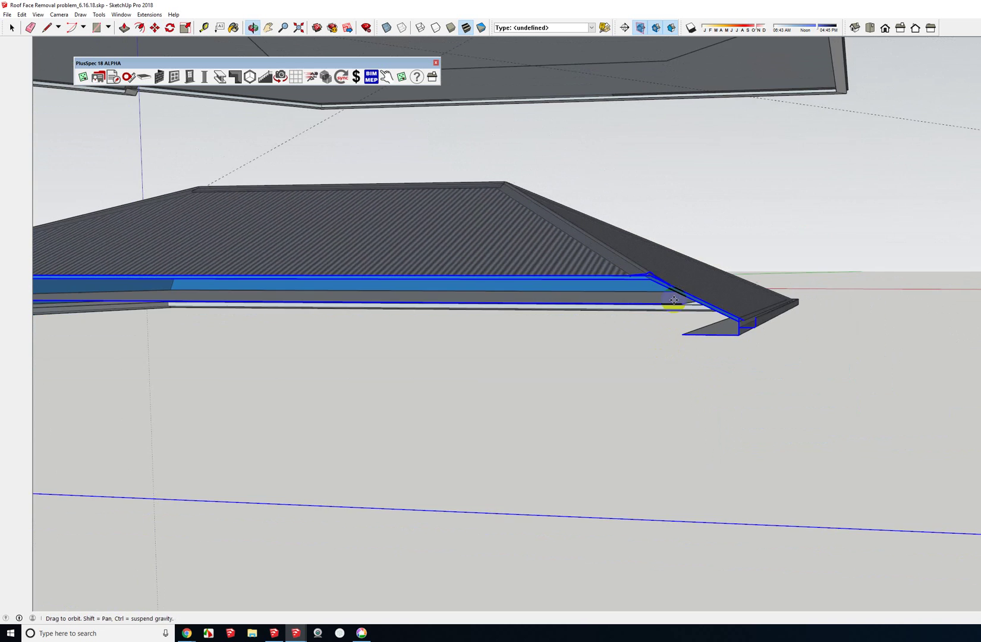
pyautogui.scroll(3, 652, 280)
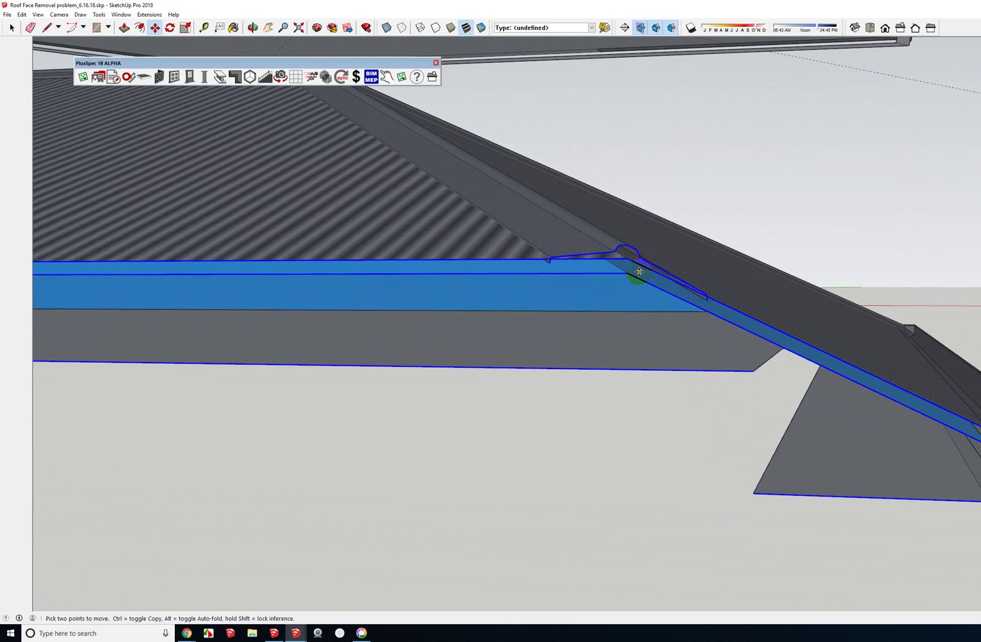
pyautogui.scroll(-8, 625, 273)
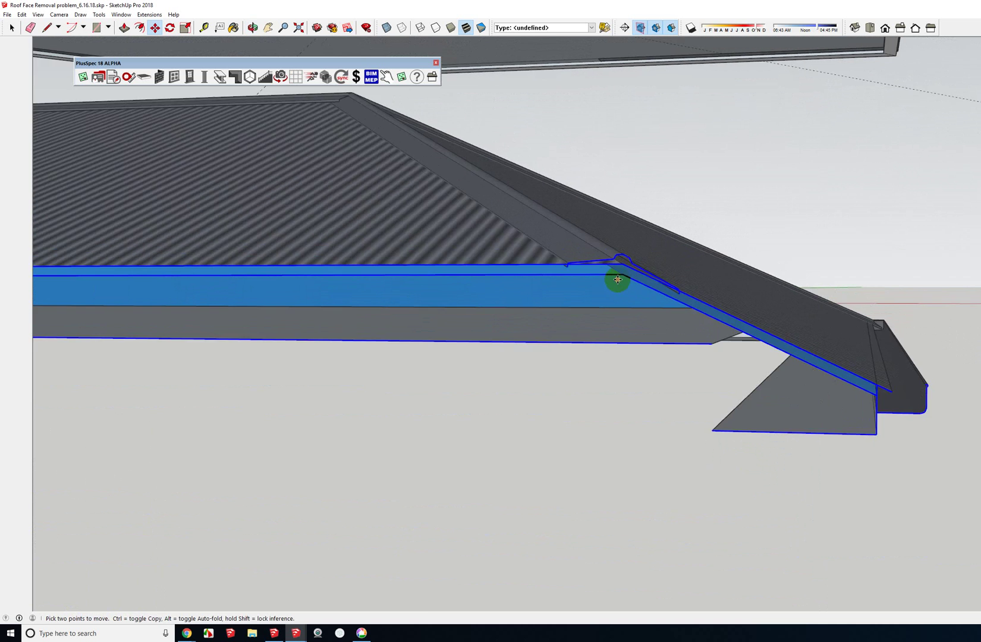
pyautogui.moveTo(619, 283); pyautogui.dragTo(530, 330, button='middle')
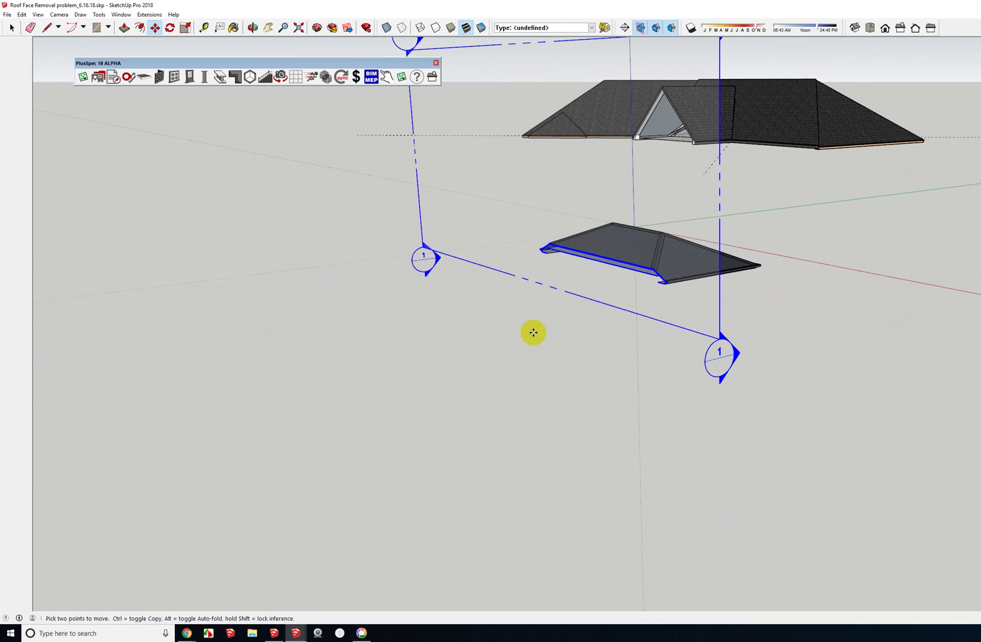
# Step: Delete the section cuts and bring the floor slab into view
pyautogui.click(649, 278)
pyautogui.press('Delete')
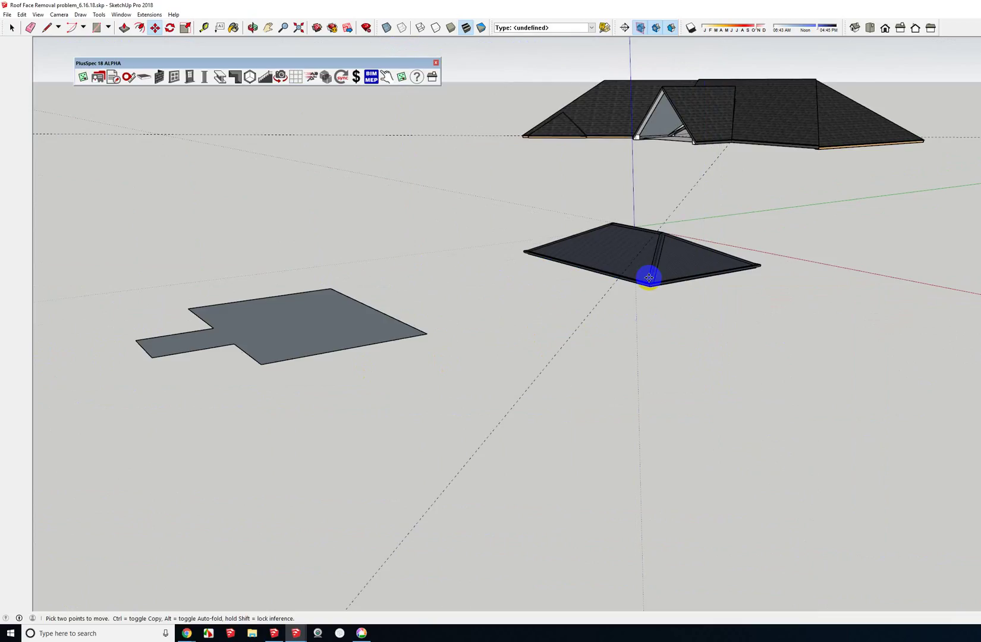
pyautogui.moveTo(624, 269); pyautogui.dragTo(613, 381, button='middle')
pyautogui.press('space')
pyautogui.click(613, 381)
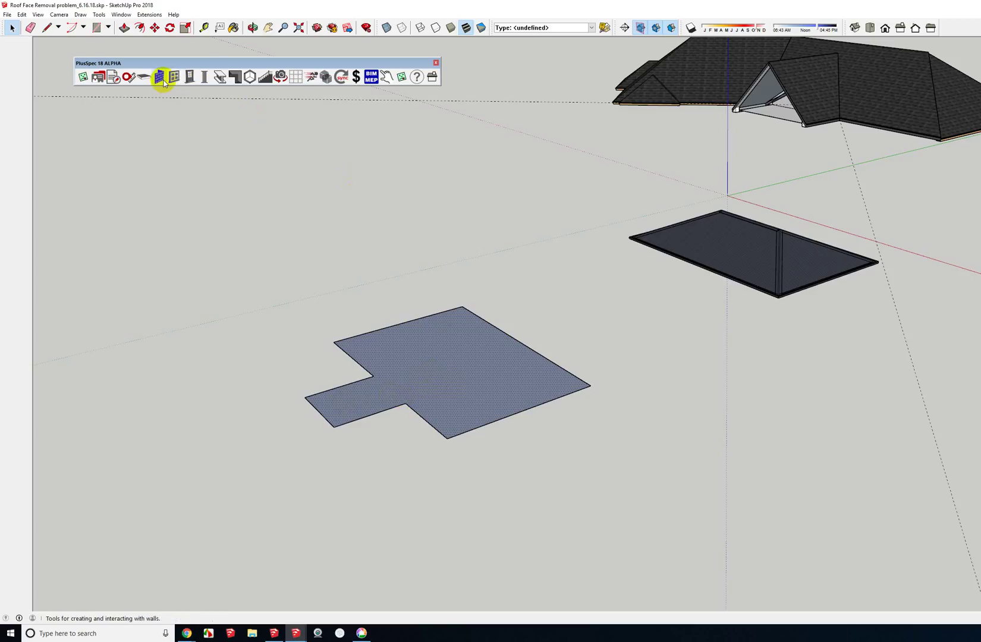
# Step: Roof the stepped floor face with a 25° metal hip roof with fascia, gutter and capping
pyautogui.rightClick(430, 364)
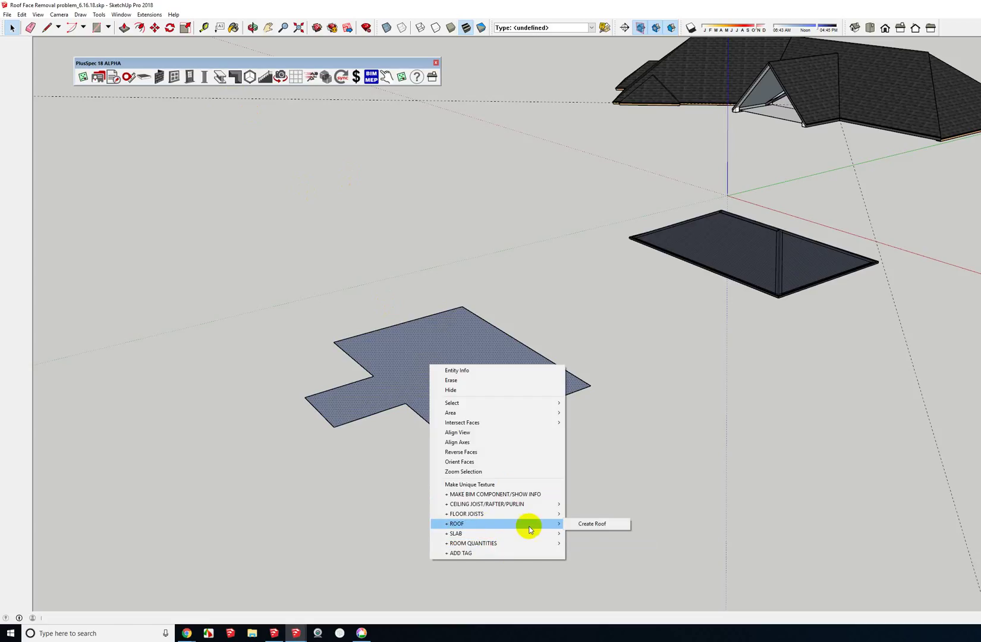
pyautogui.click(574, 524)
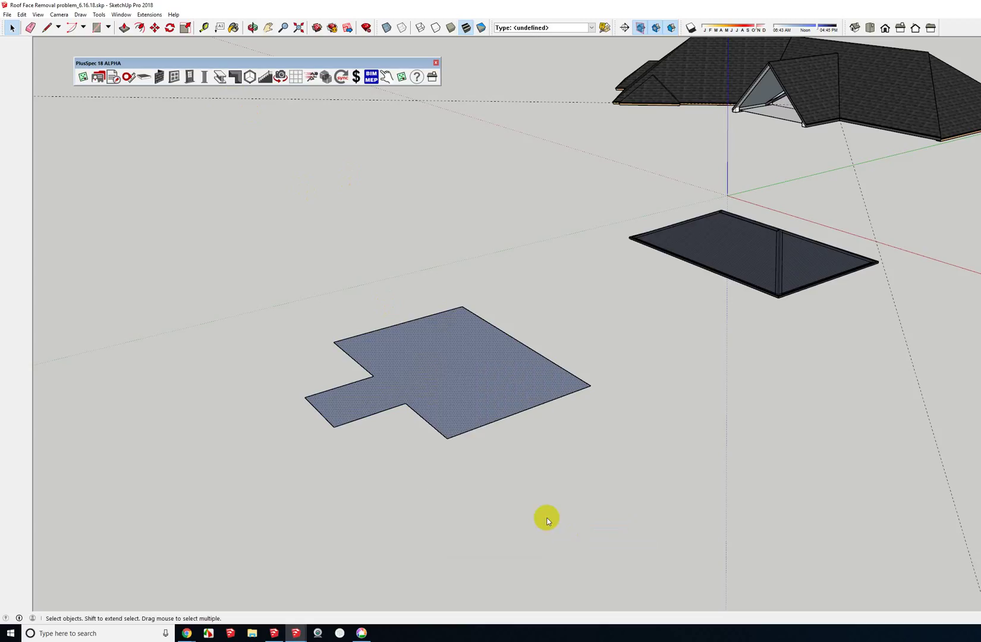
pyautogui.click(441, 413)
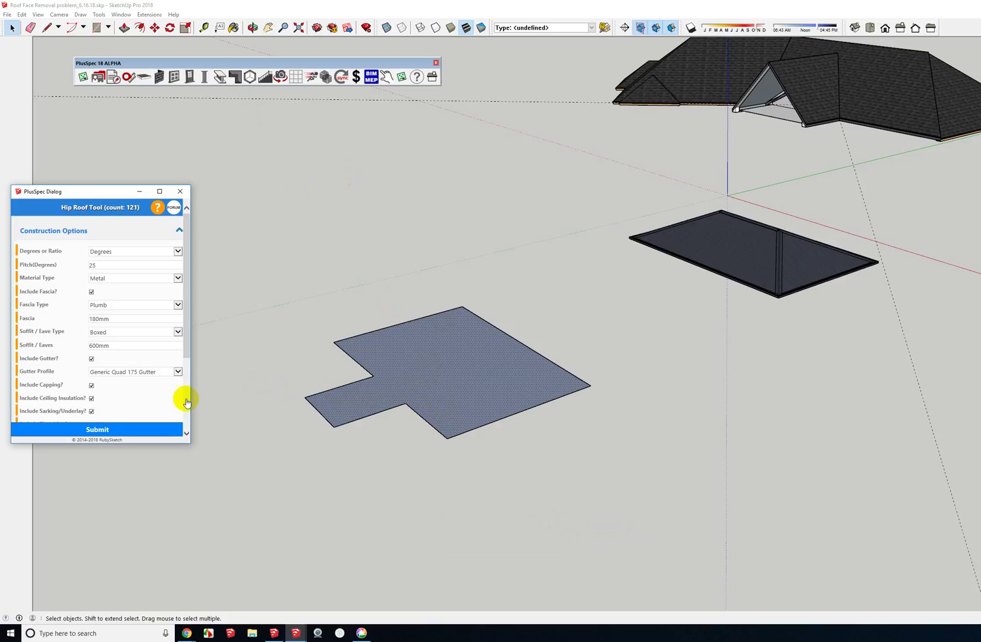
pyautogui.click(134, 429)
pyautogui.scroll(3, 438, 423)
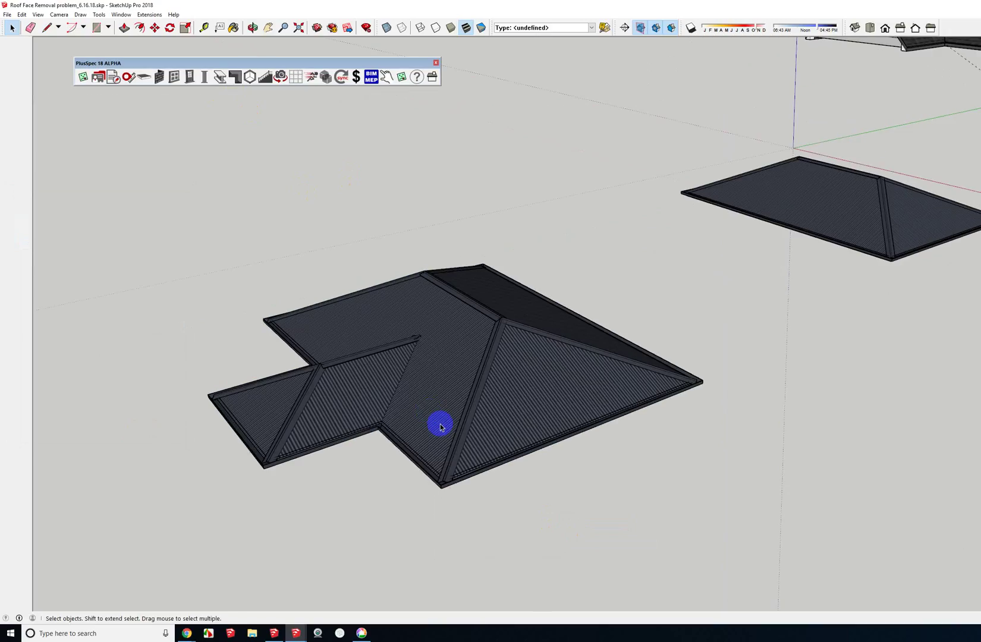
pyautogui.moveTo(438, 423)
pyautogui.mouseDown(button='middle')
pyautogui.moveTo(374, 336)
pyautogui.moveTo(548, 329)
pyautogui.moveTo(476, 325)
pyautogui.mouseUp(button='middle')
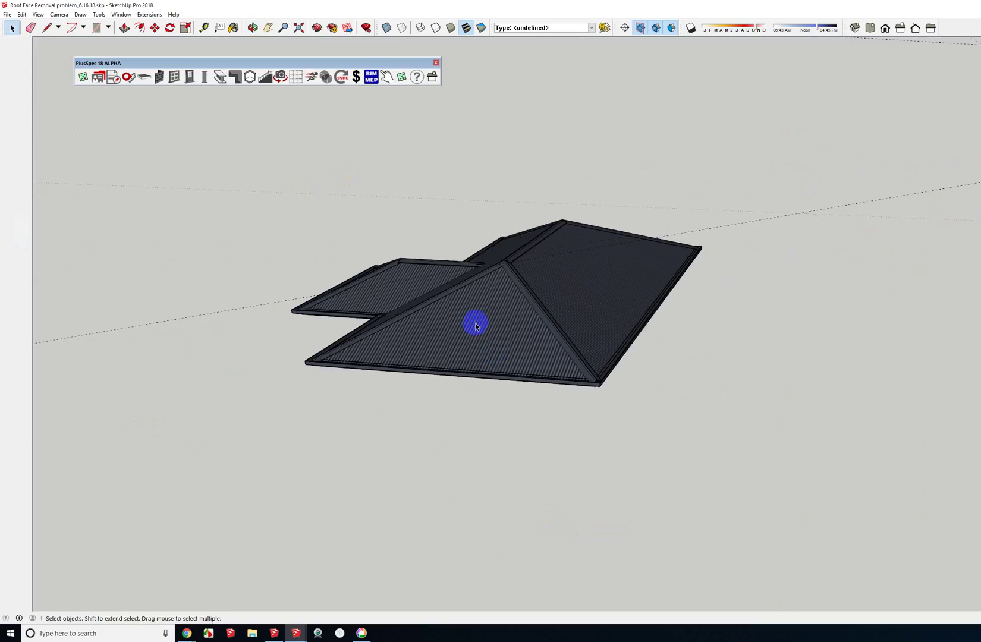
# Step: Add a roof extension stretched out from the front roof edge, forming a smaller hipped wing
pyautogui.rightClick(478, 321)
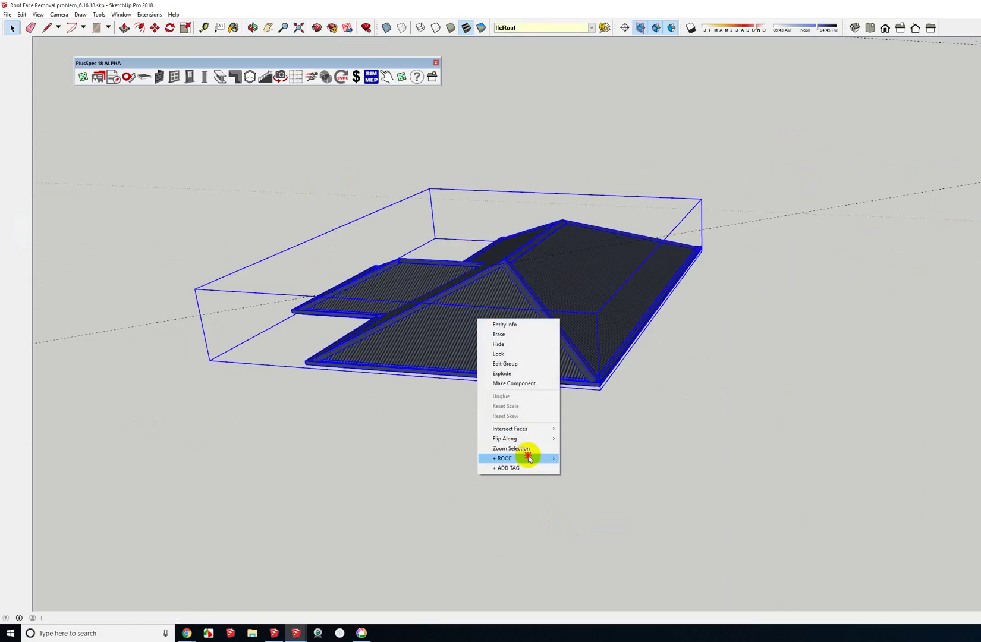
pyautogui.moveTo(529, 459)
pyautogui.click(571, 476)
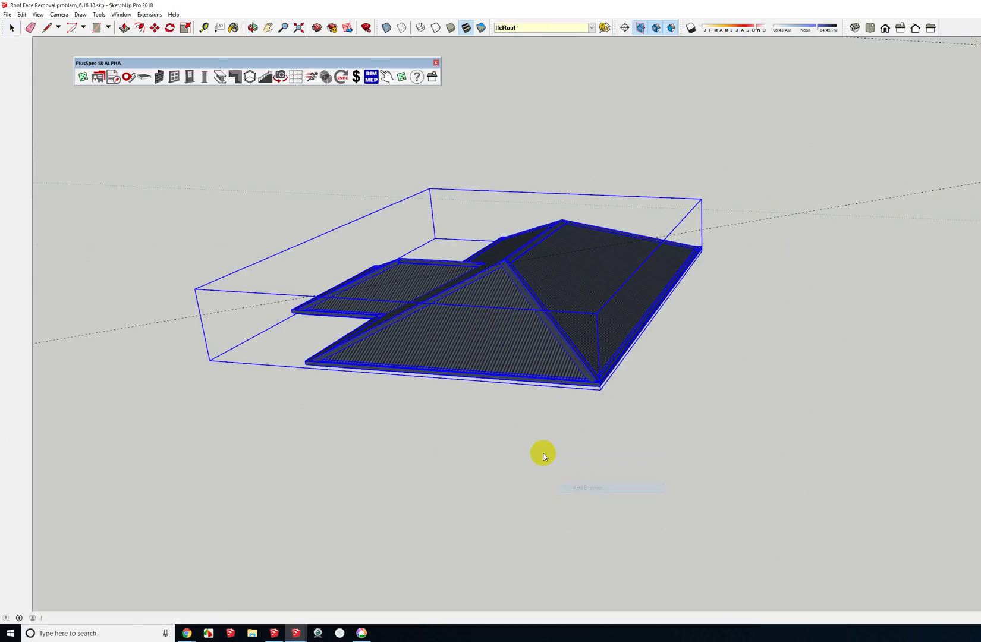
pyautogui.click(447, 352)
pyautogui.moveTo(447, 355); pyautogui.dragTo(485, 357)
pyautogui.click(452, 426)
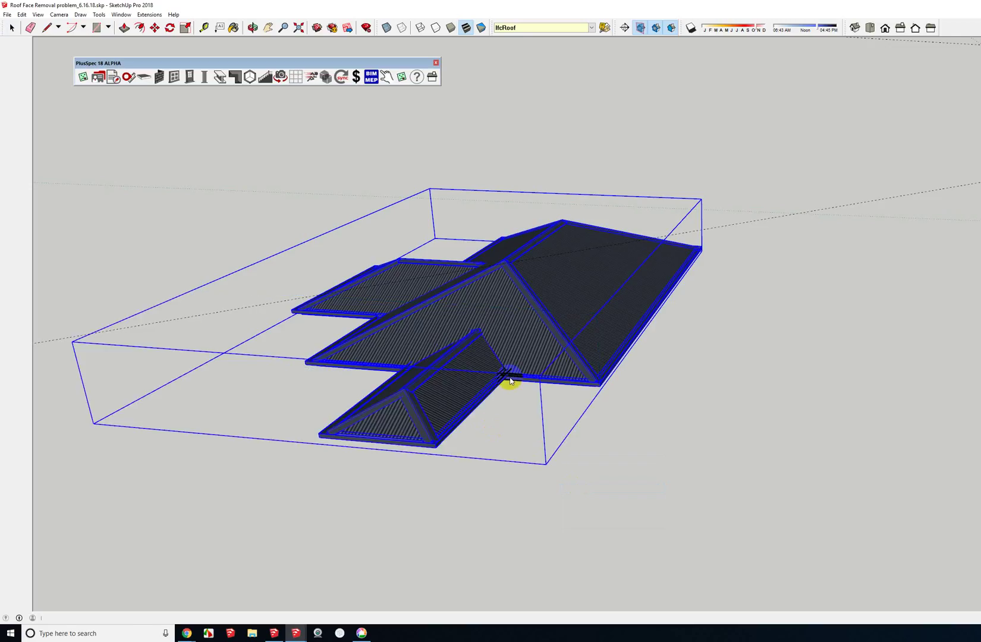
pyautogui.moveTo(508, 384); pyautogui.dragTo(574, 349, button='middle')
pyautogui.scroll(10, 425, 281)
# Step: Delete the stepped roof and hide the rectangular hip roof
pyautogui.scroll(-15, 468, 320)
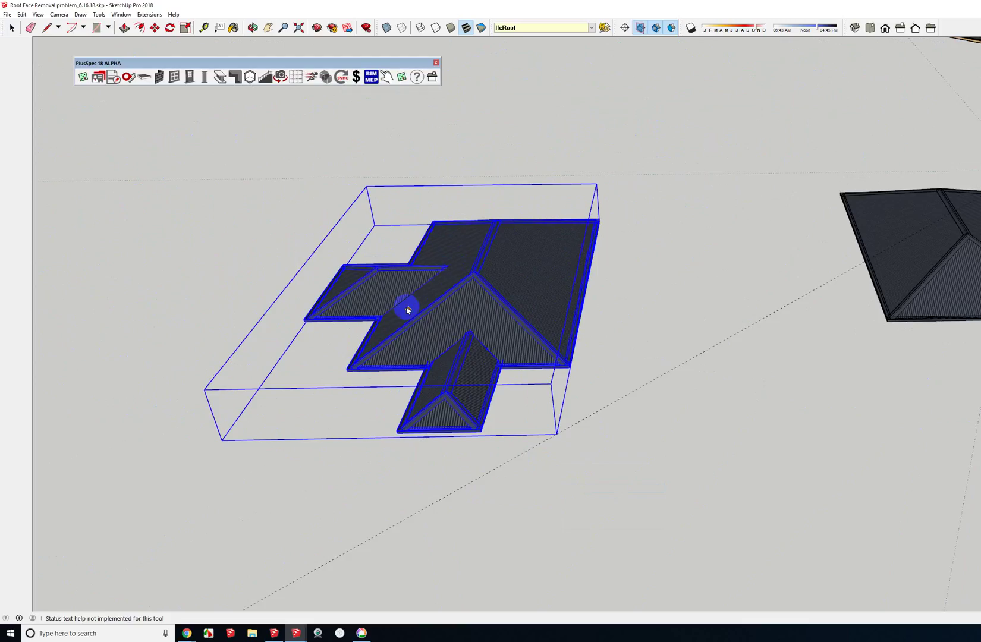
pyautogui.press('space')
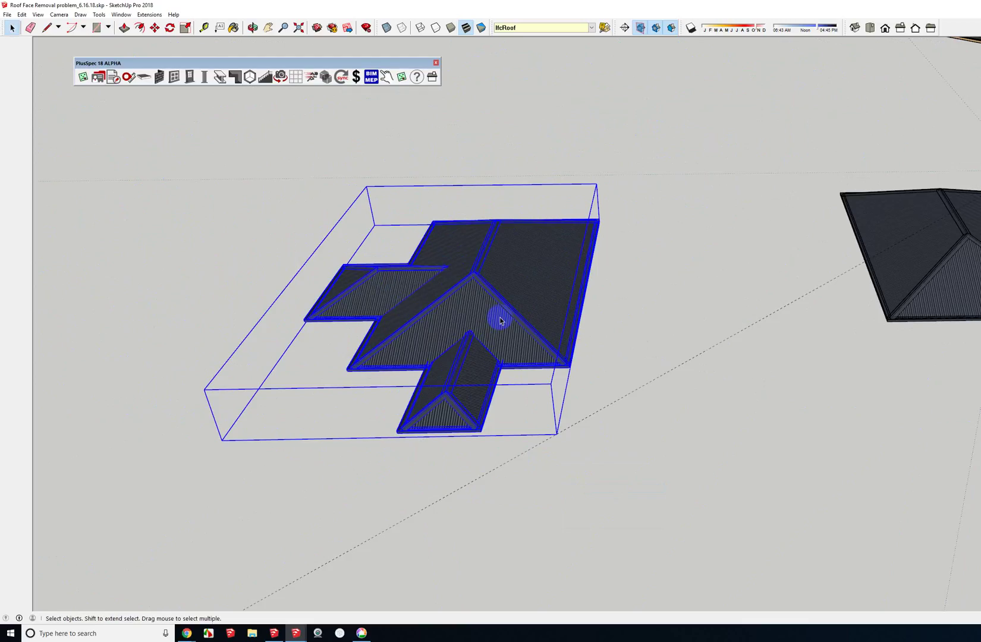
pyautogui.press('Delete')
pyautogui.moveTo(505, 326); pyautogui.dragTo(817, 407, button='middle')
pyautogui.click(686, 296)
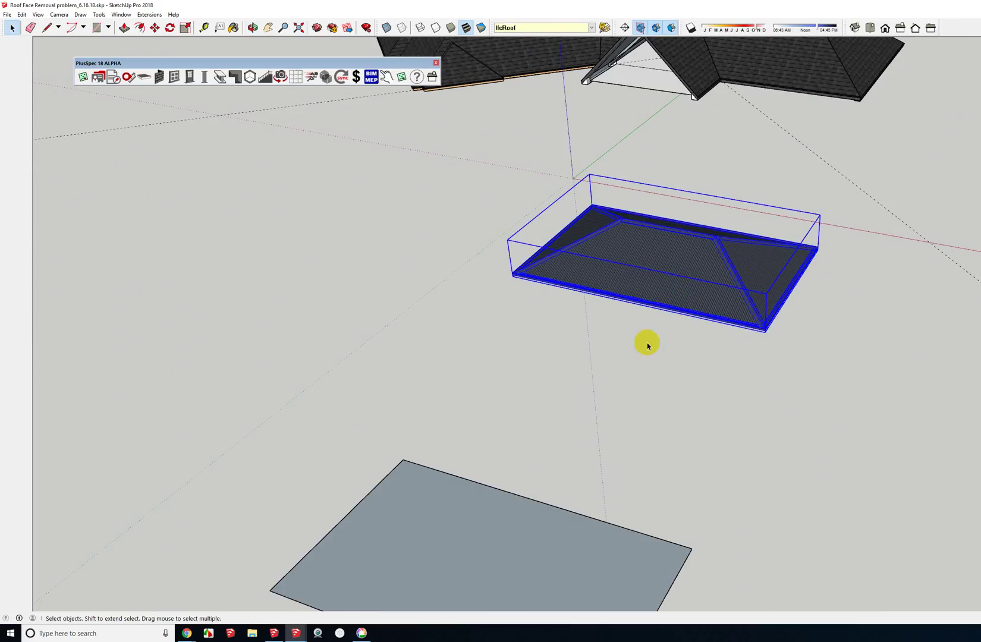
pyautogui.rightClick(624, 276)
pyautogui.click(649, 299)
pyautogui.scroll(3, 648, 299)
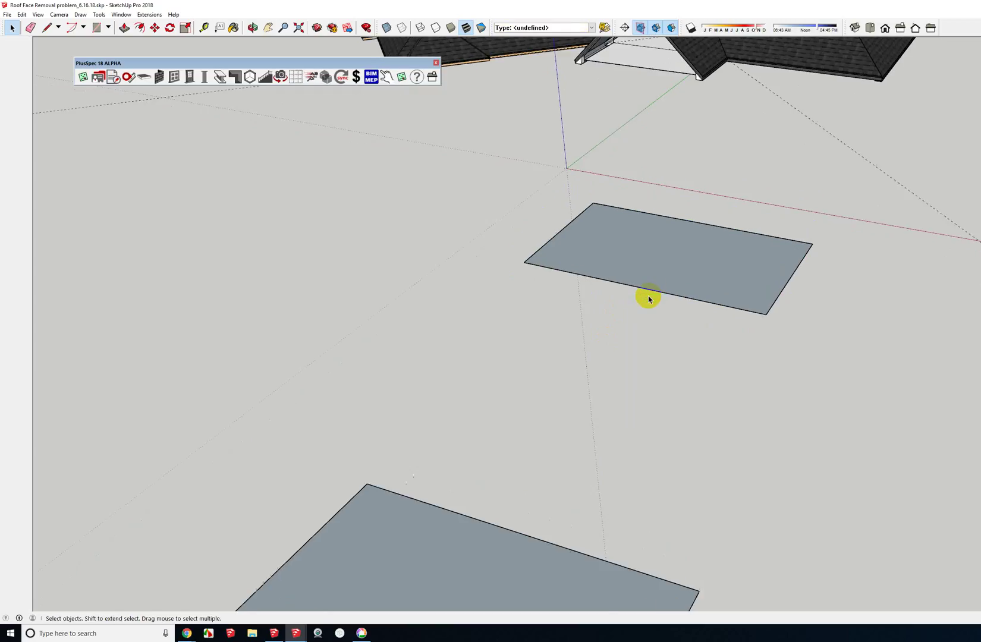
# Step: Draw a small rectangle off the footprint's front edge and a centre line into it
pyautogui.press('r')
pyautogui.click(629, 284)
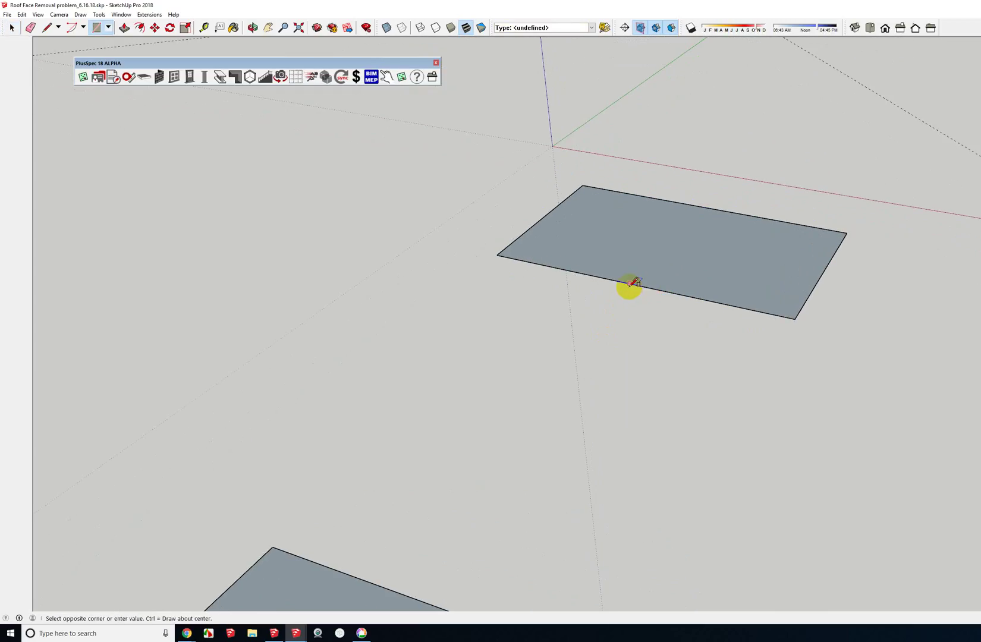
pyautogui.click(655, 329)
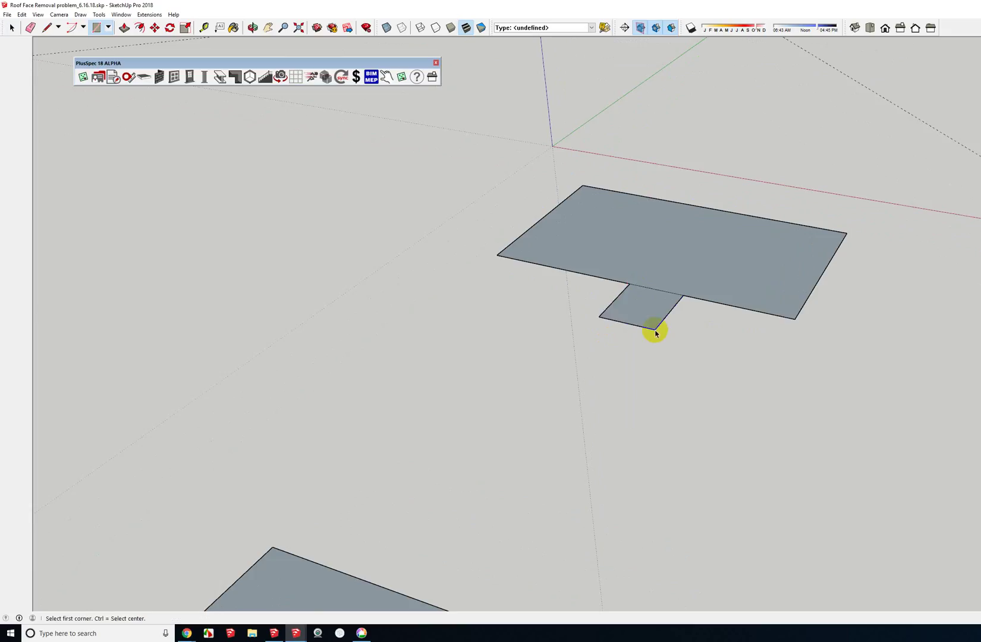
pyautogui.press('space')
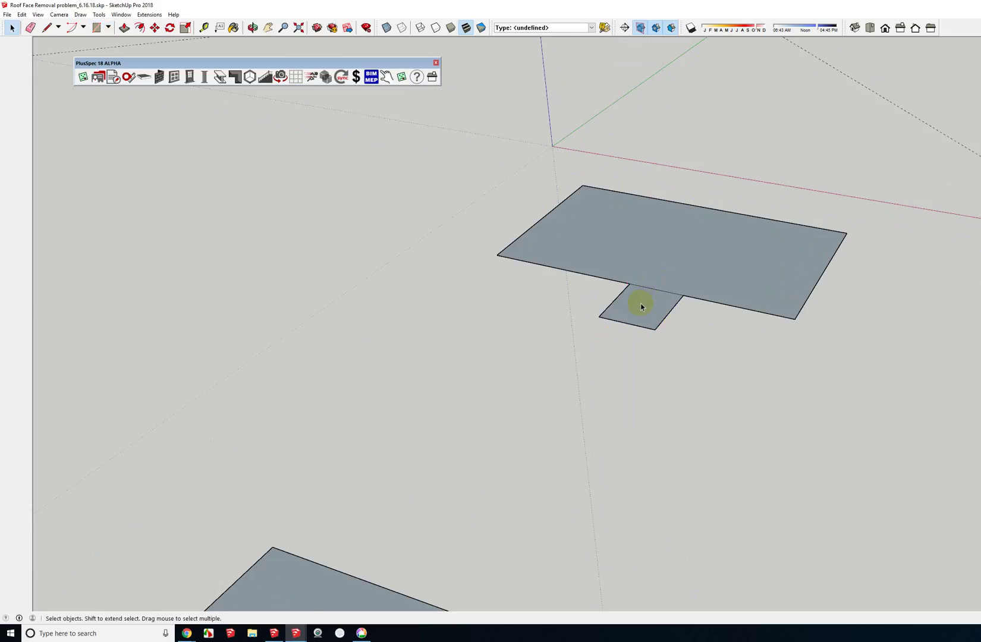
pyautogui.press('l')
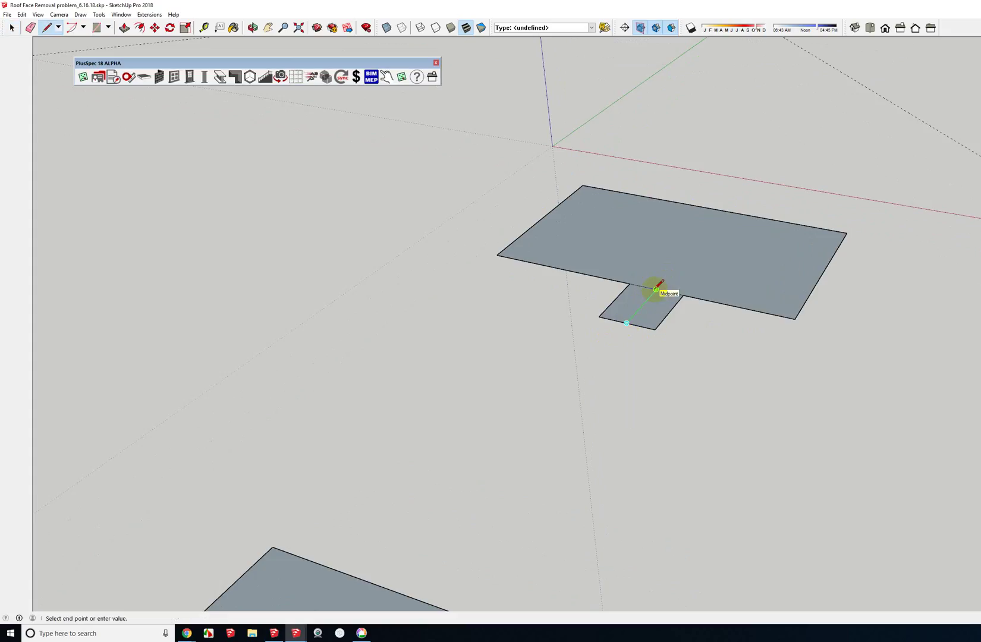
pyautogui.click(685, 259)
pyautogui.press('space')
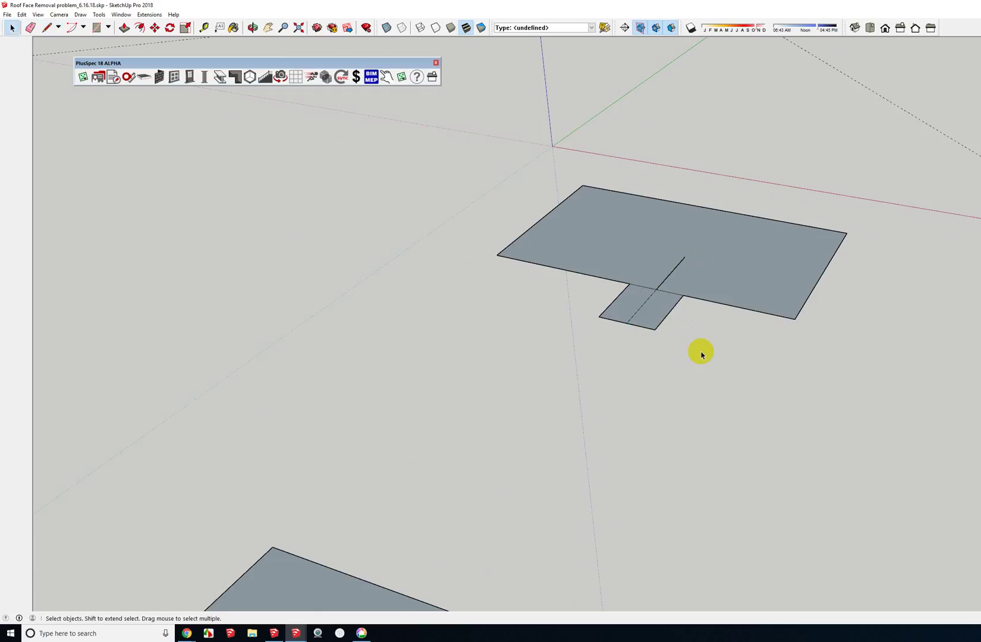
# Step: Unhide the rectangular hip roof and view it from Top, then in perspective
pyautogui.click(21, 15)
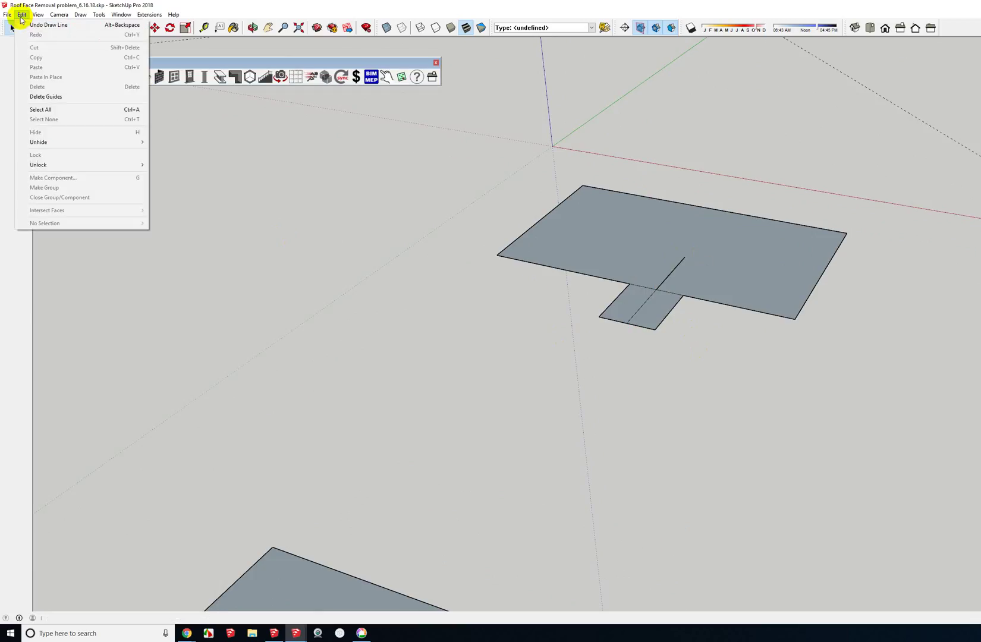
pyautogui.moveTo(40, 143)
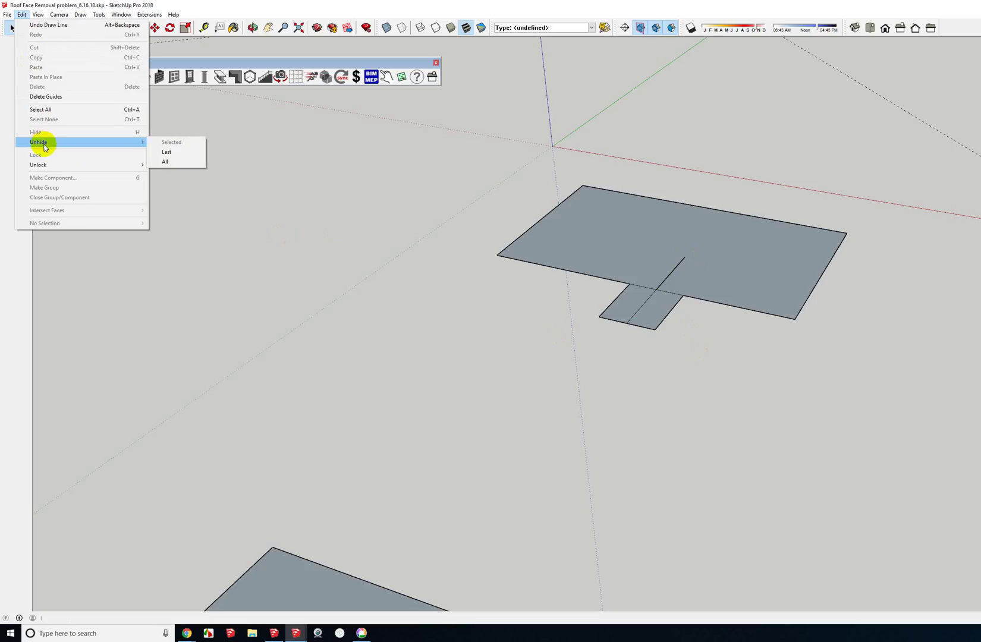
pyautogui.click(160, 154)
pyautogui.moveTo(602, 266); pyautogui.dragTo(826, 414, button='middle')
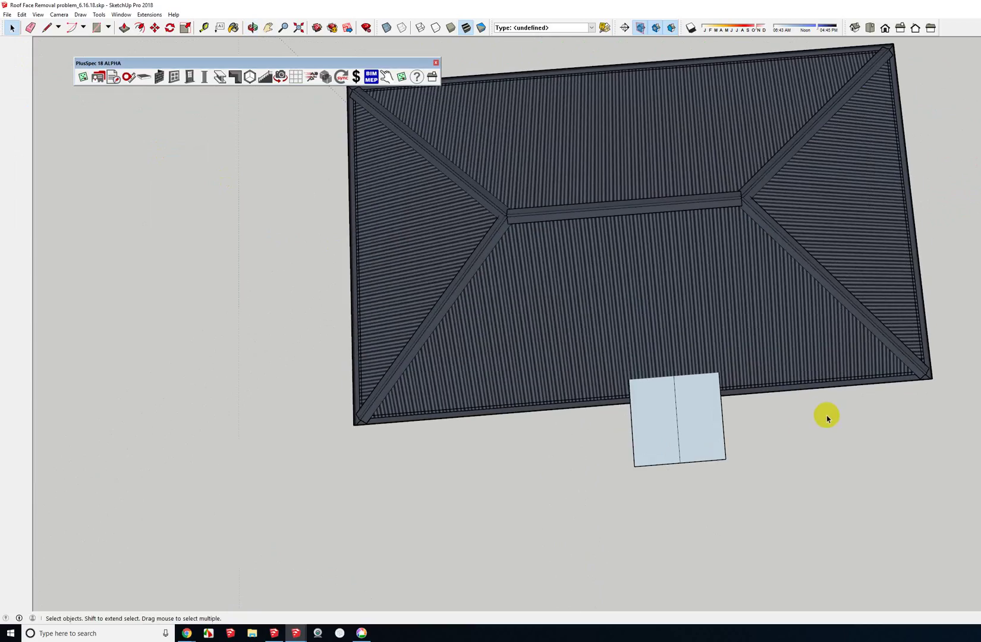
pyautogui.click(871, 30)
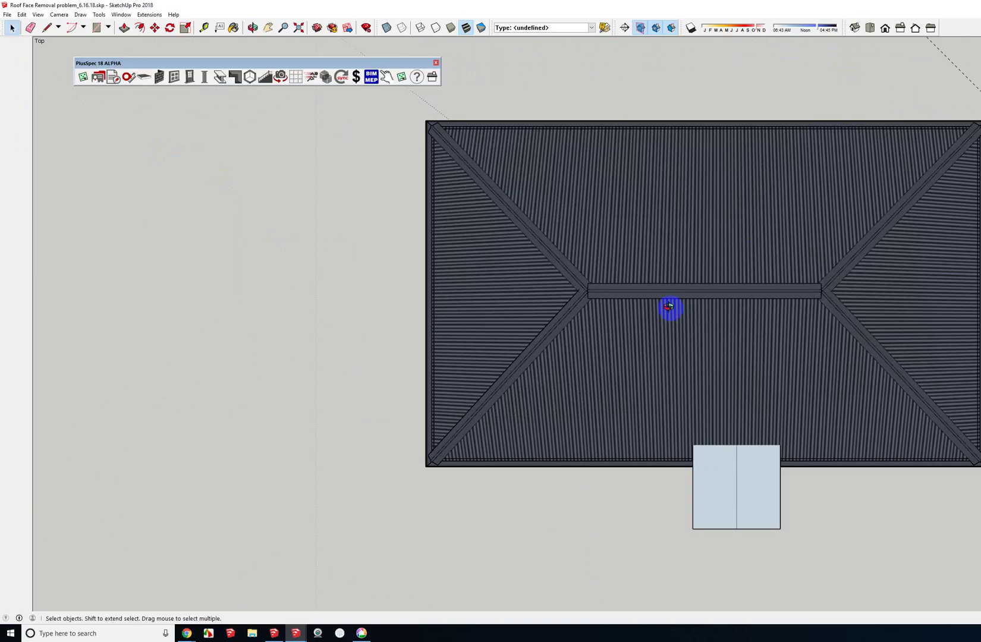
pyautogui.moveTo(671, 306); pyautogui.dragTo(475, 311, button='middle')
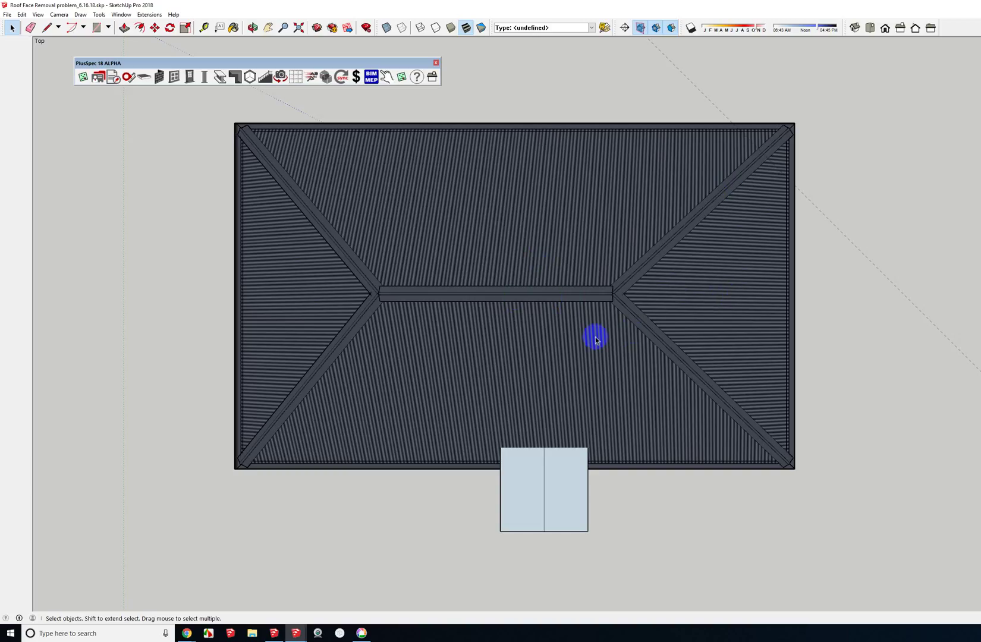
pyautogui.moveTo(534, 369); pyautogui.dragTo(531, 296, button='middle')
# Step: Remove the hip roof to flat faces and load Skillion/Shed Roof options: 30°, Metal, 180mm fascia
pyautogui.click(532, 295)
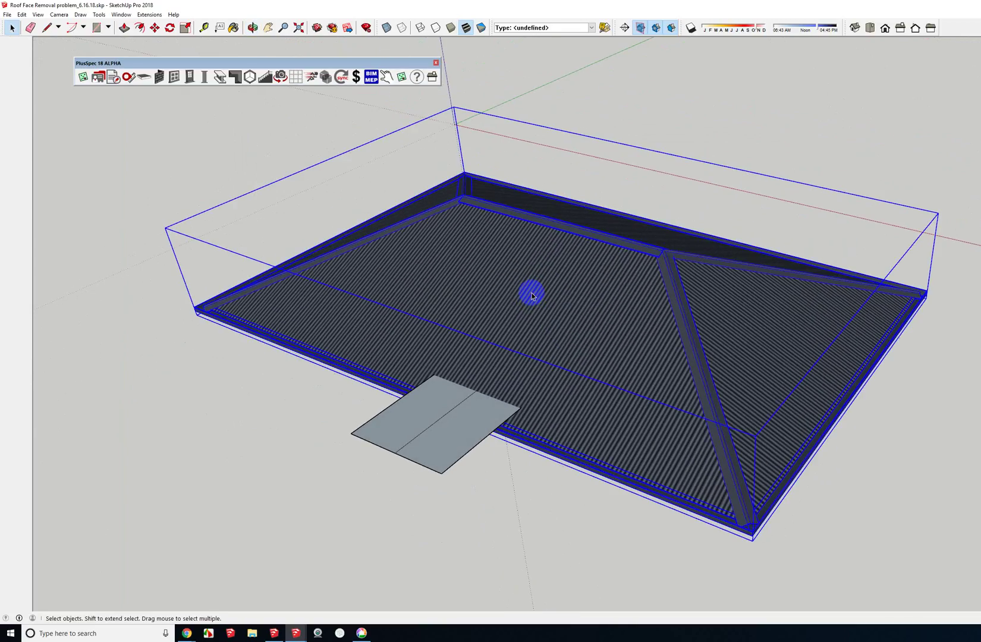
pyautogui.rightClick(533, 295)
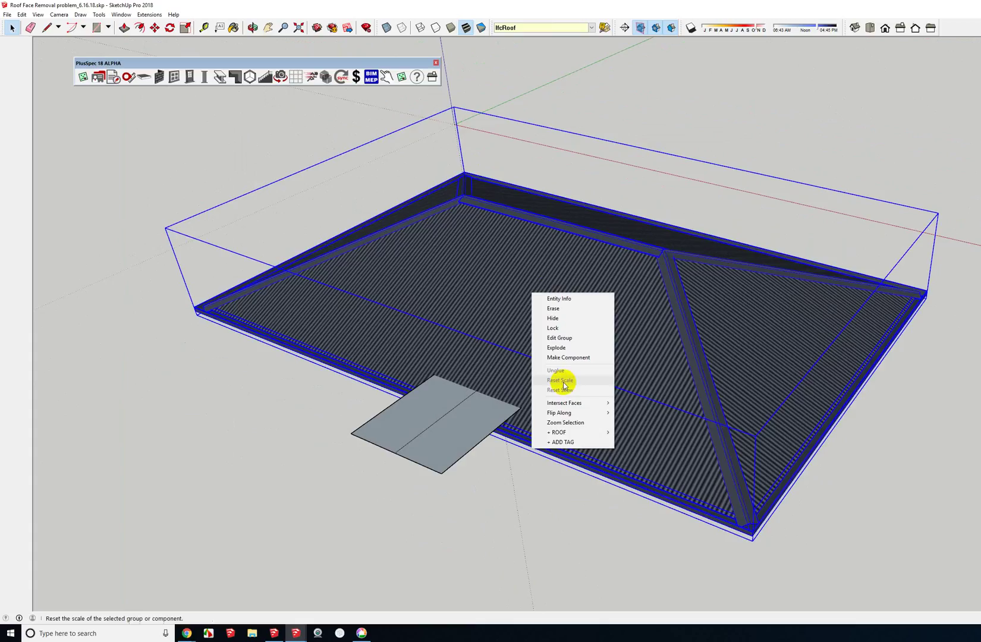
pyautogui.moveTo(571, 436)
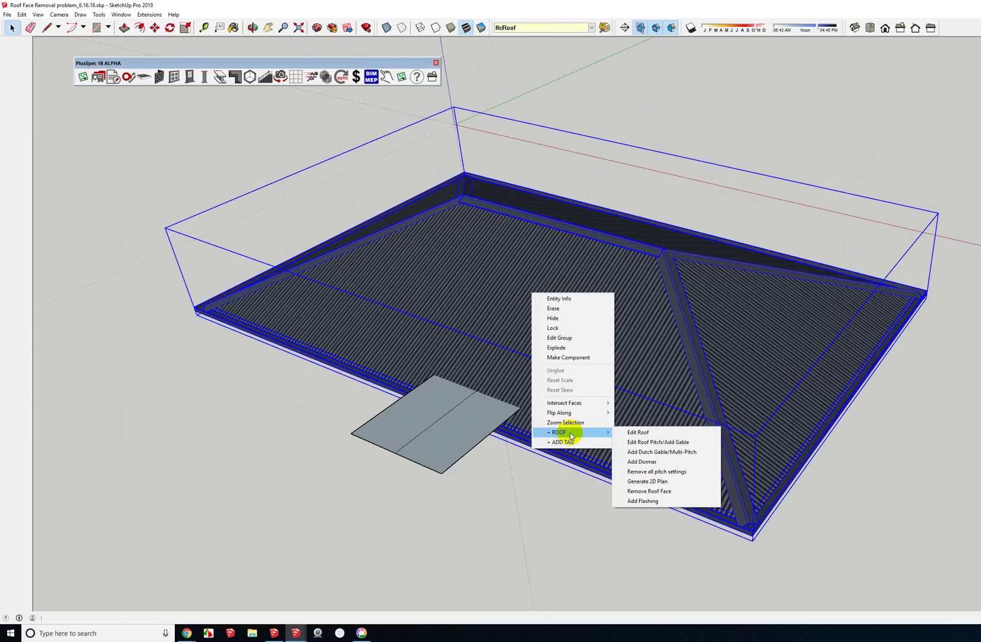
pyautogui.click(650, 492)
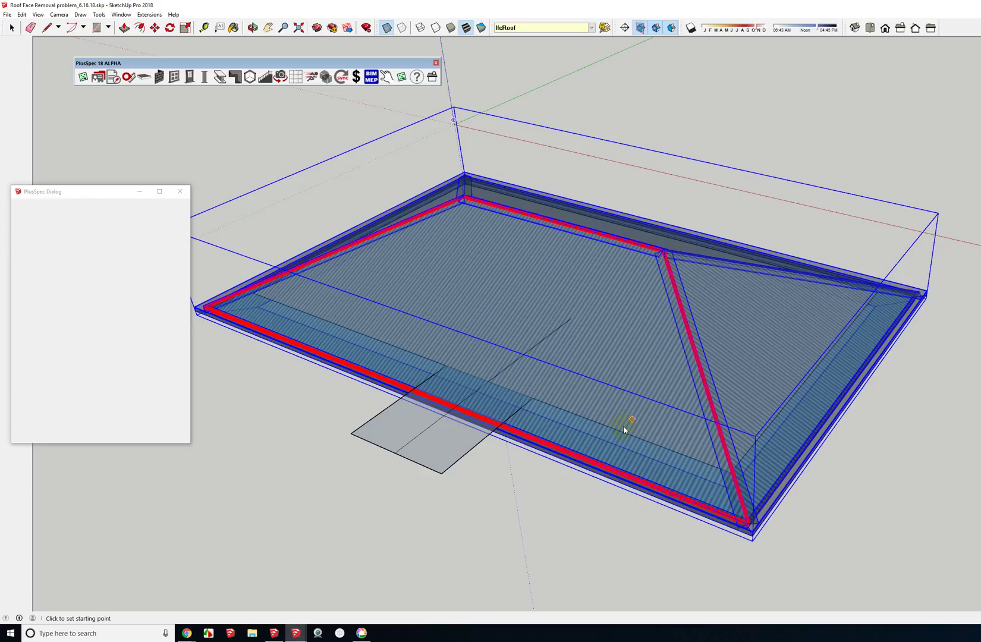
pyautogui.click(498, 418)
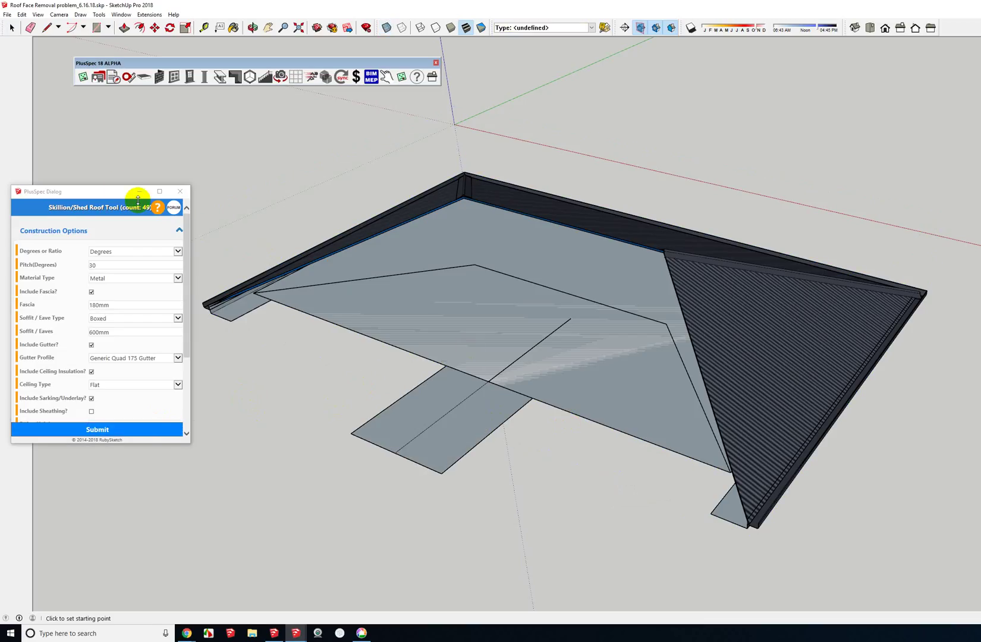
# Step: Outline a 30° metal skillion roof over the front projection, with no overhang at the roof edge
pyautogui.moveTo(115, 192); pyautogui.dragTo(134, 138)
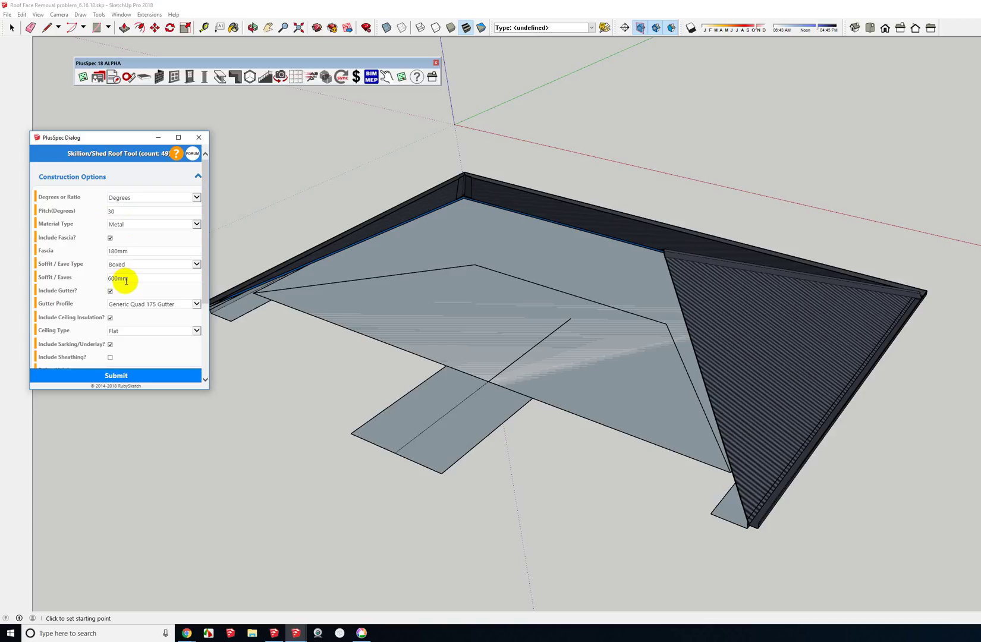
pyautogui.click(535, 402)
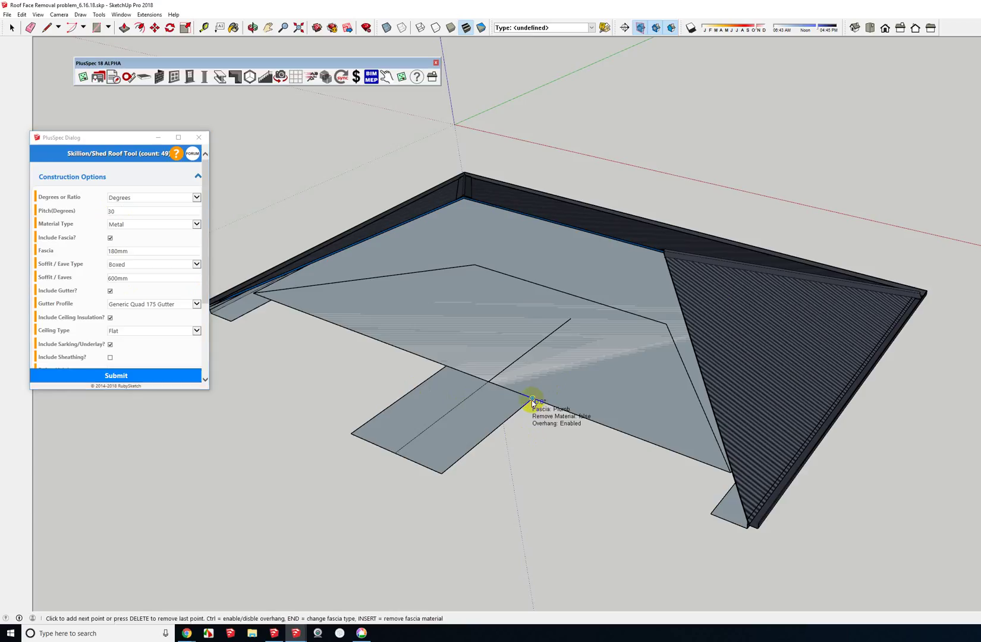
pyautogui.click(441, 474)
pyautogui.click(396, 454)
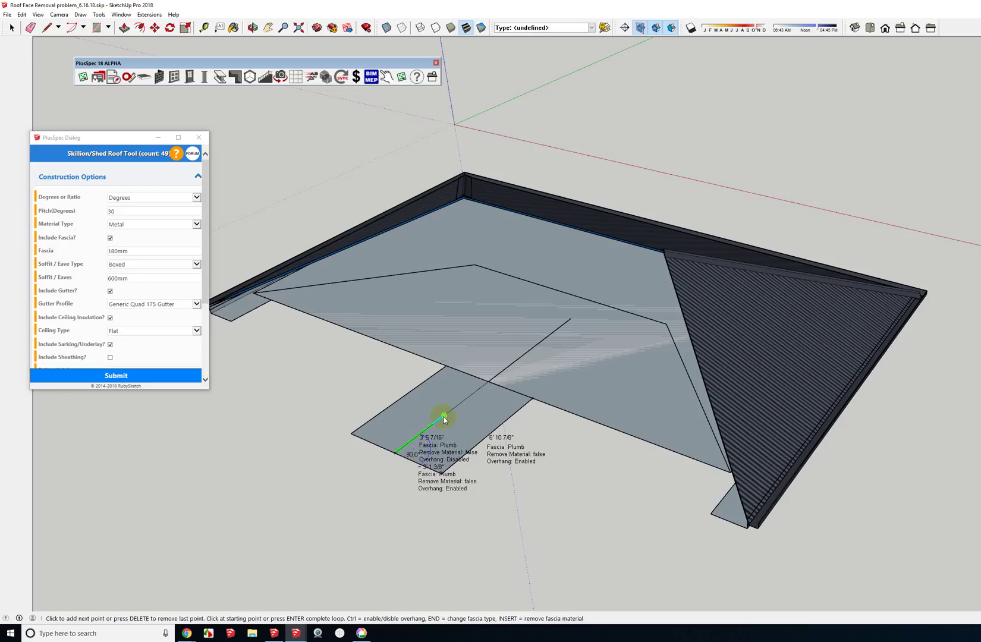
pyautogui.press('ctrl')
pyautogui.click(488, 382)
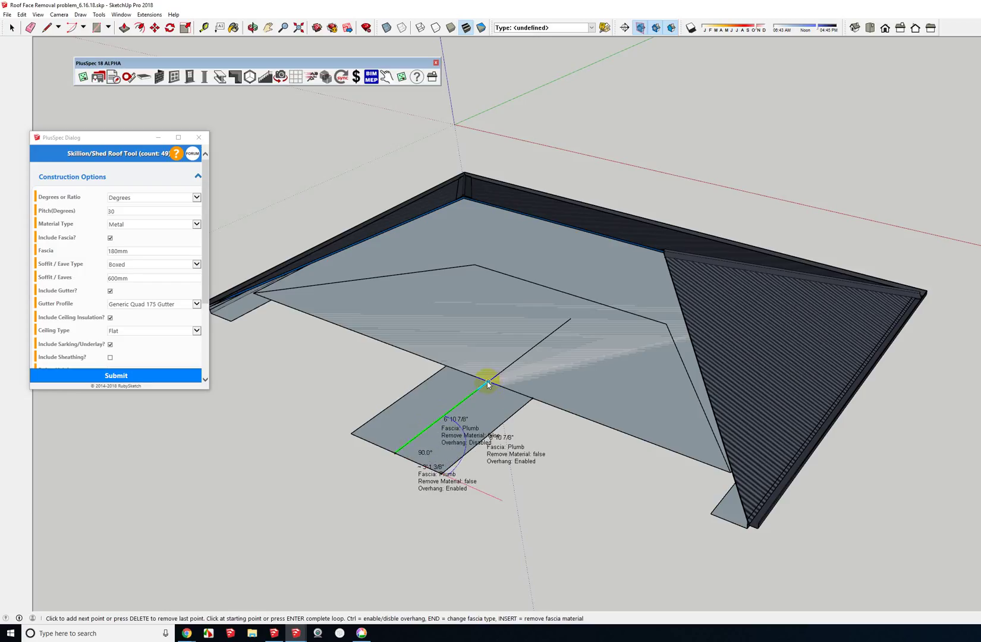
pyautogui.click(533, 399)
pyautogui.moveTo(471, 405); pyautogui.dragTo(871, 416, button='middle')
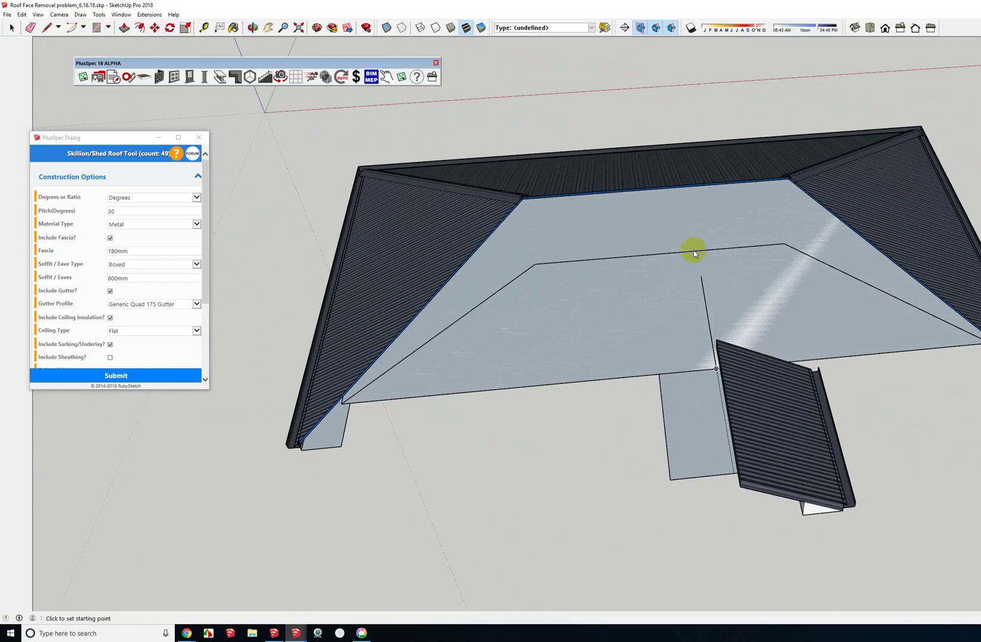
# Step: Outline a second, larger 30° skillion roof across the main footprint's flat area
pyautogui.moveTo(705, 362); pyautogui.dragTo(695, 485, button='middle')
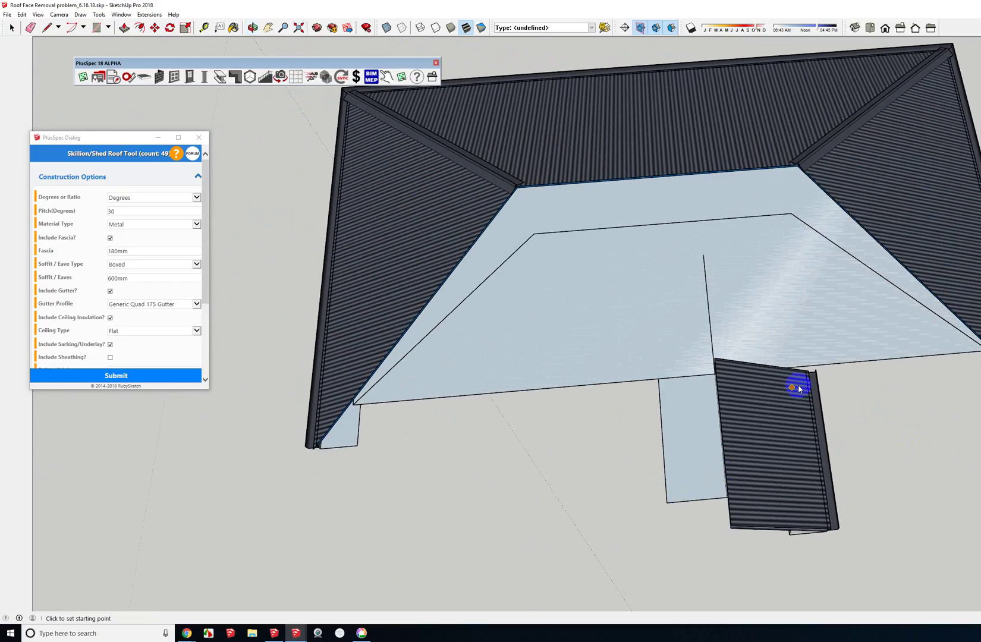
pyautogui.click(851, 364)
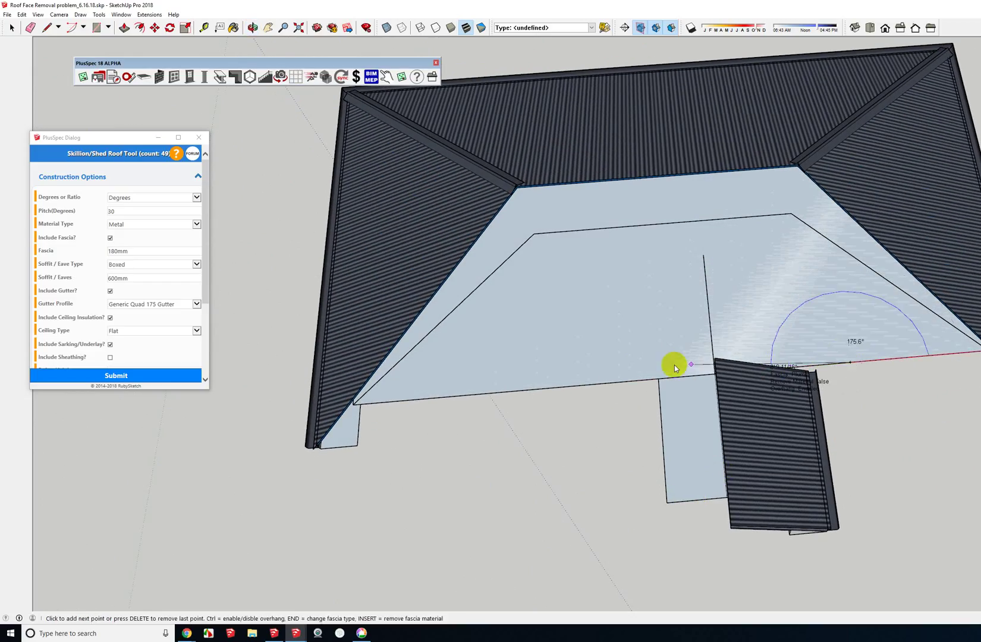
pyautogui.click(584, 388)
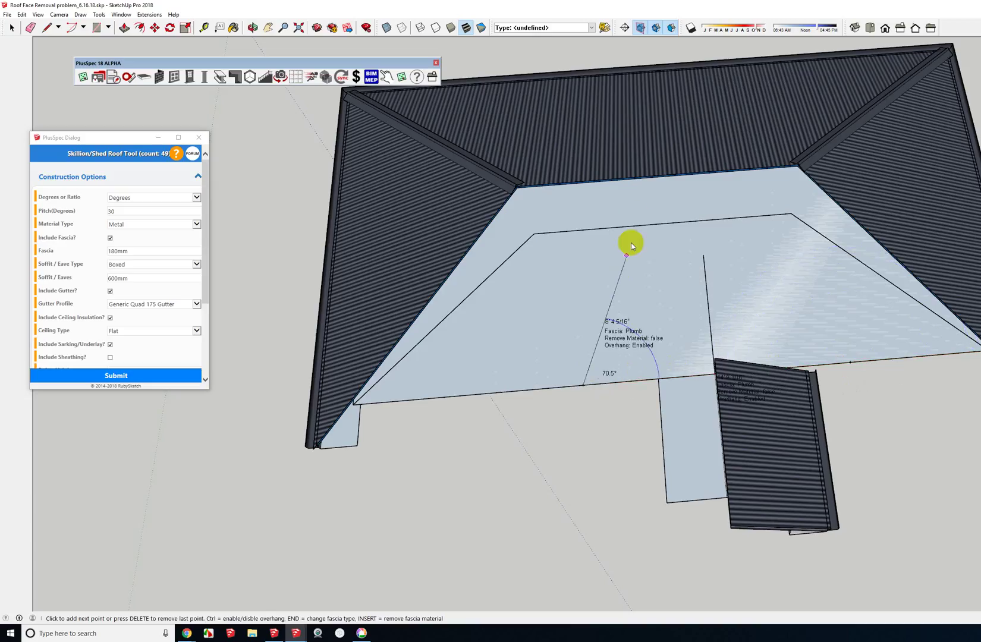
pyautogui.click(634, 228)
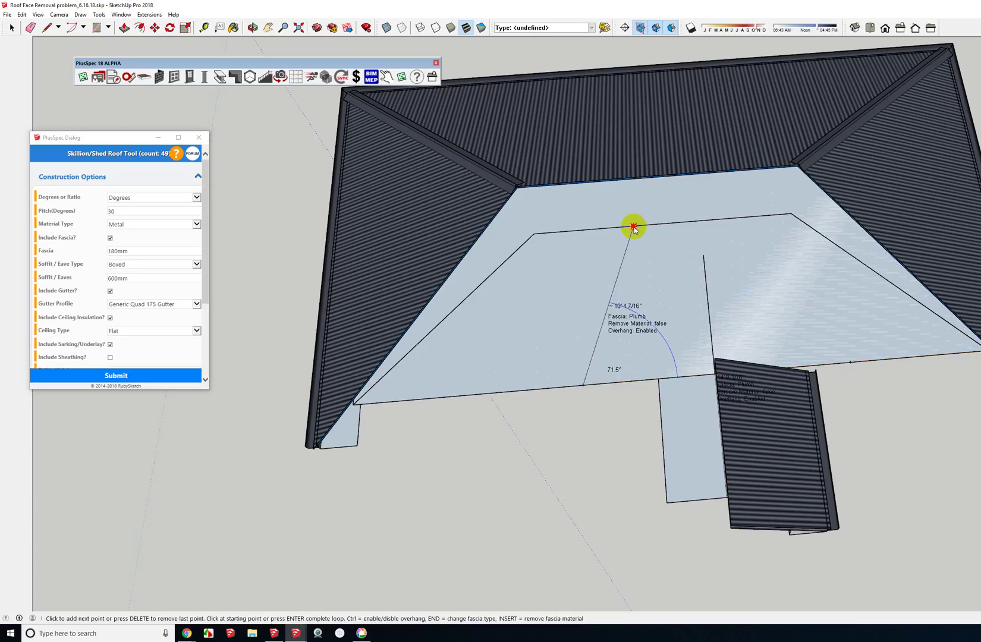
pyautogui.click(732, 218)
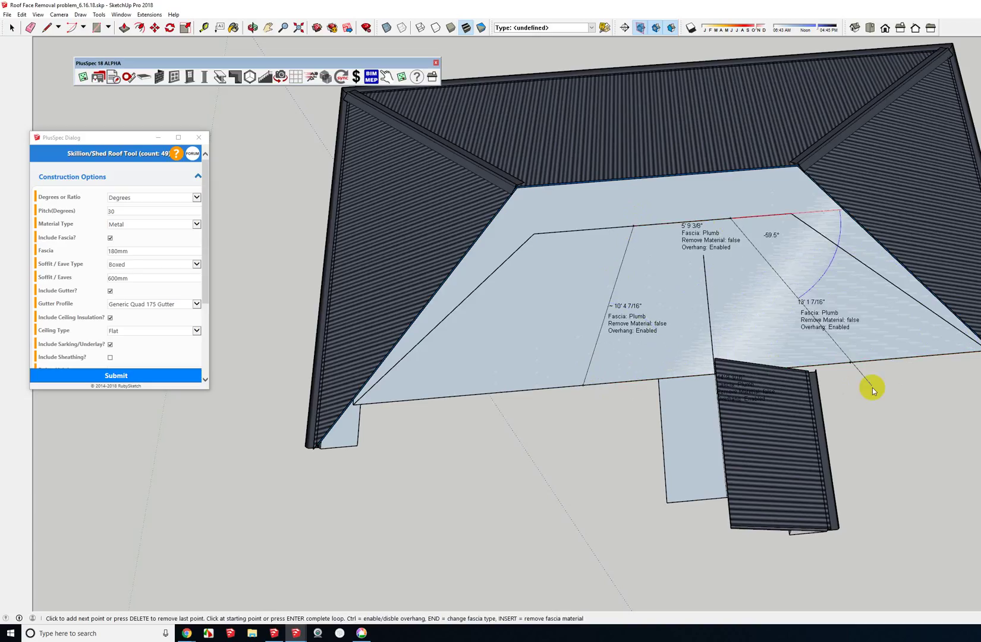
pyautogui.click(850, 364)
pyautogui.moveTo(839, 351); pyautogui.dragTo(747, 320, button='middle')
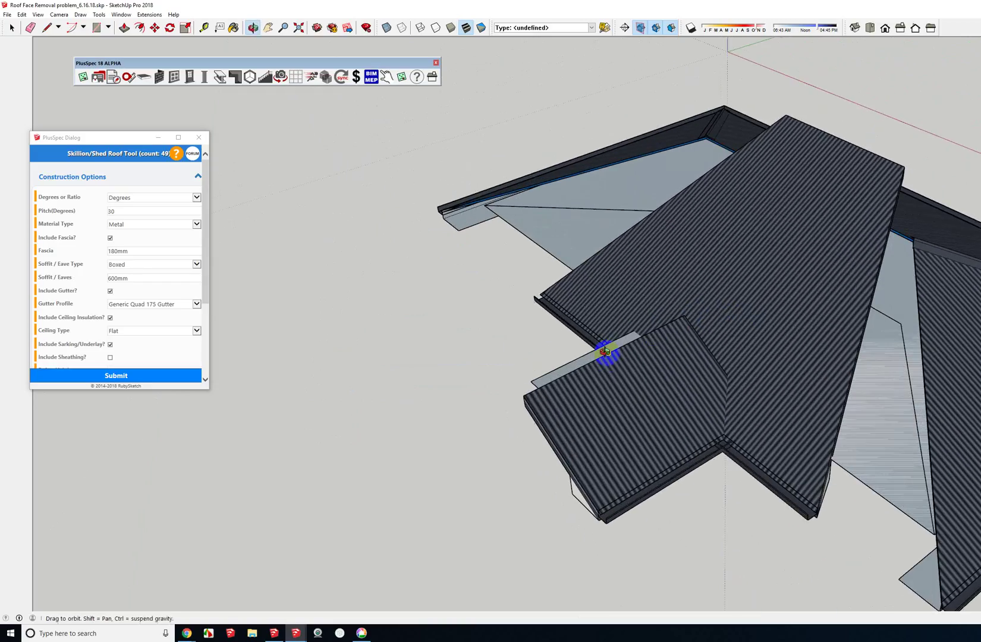
# Step: Draw a line from the extension roof corner across the larger skillion roof
pyautogui.moveTo(605, 352); pyautogui.dragTo(624, 390, button='middle')
pyautogui.press('l')
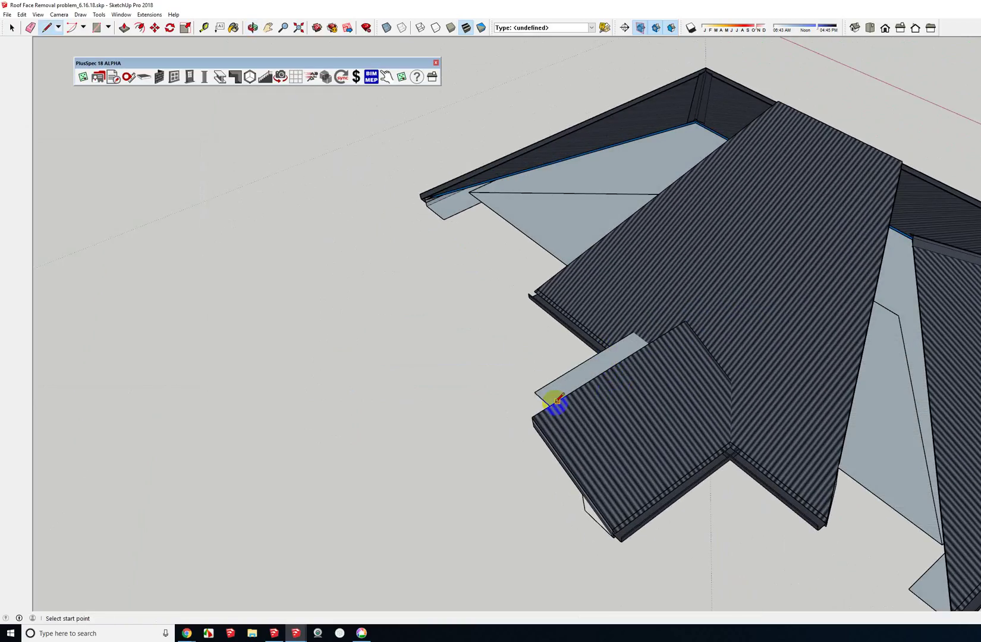
pyautogui.click(532, 418)
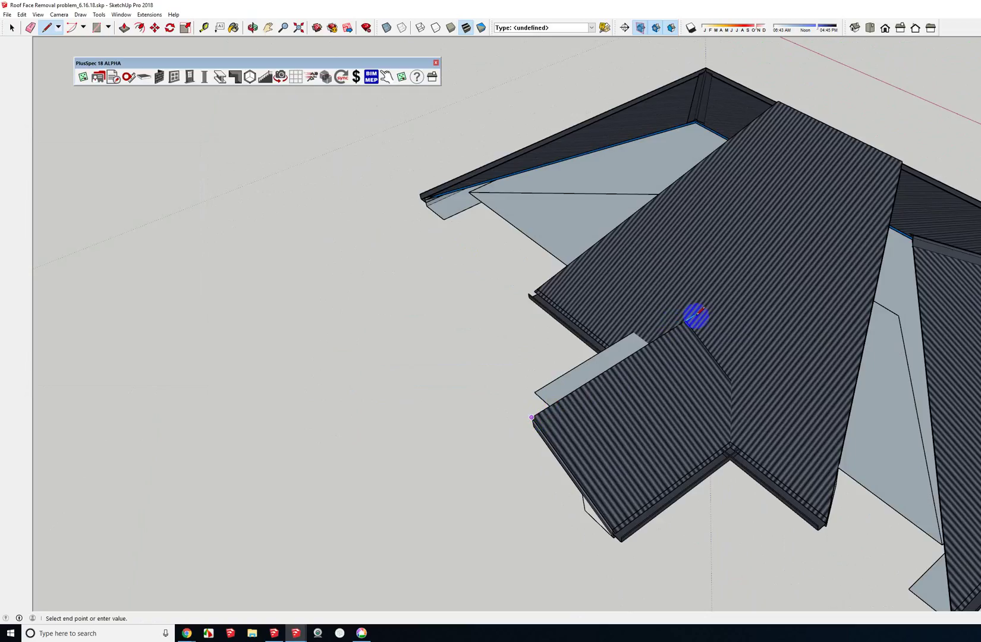
pyautogui.click(732, 293)
pyautogui.press('space')
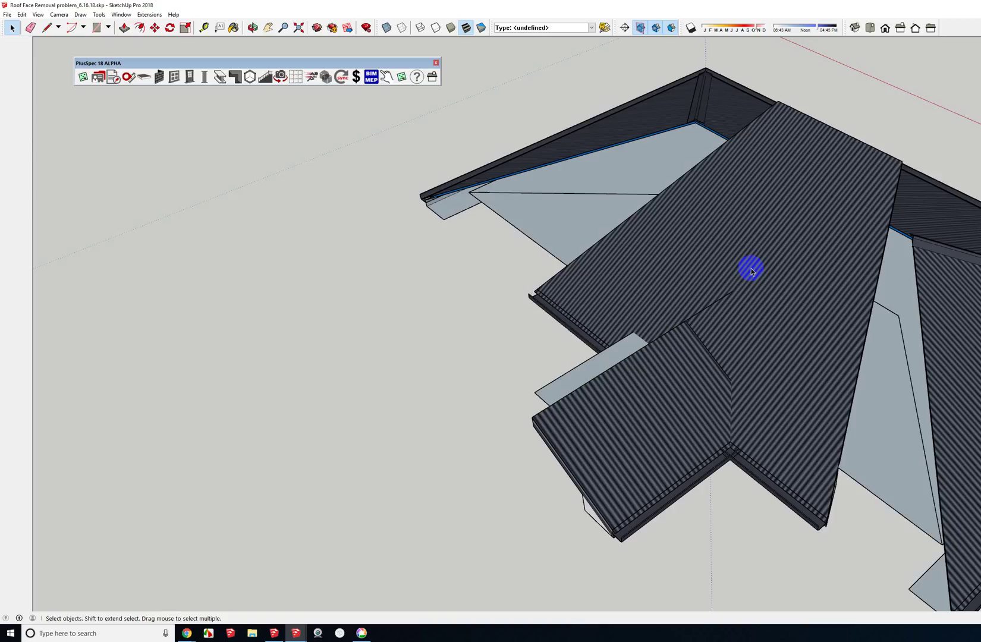
# Step: Delete the larger and smaller skillion roofs, leaving the flat faces
pyautogui.click(751, 268)
pyautogui.press('Delete')
pyautogui.click(691, 387)
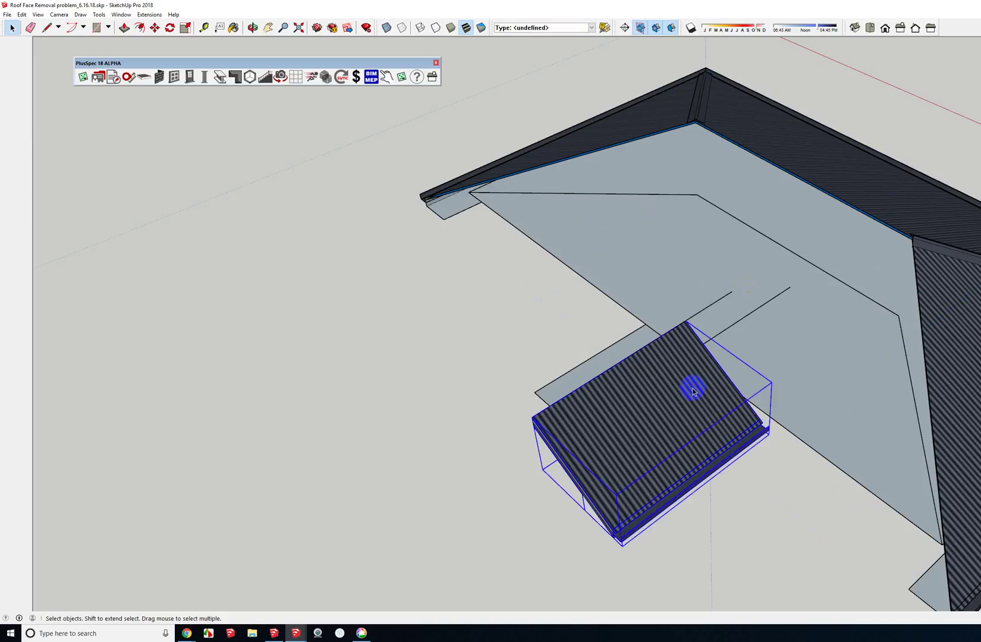
pyautogui.press('Delete')
pyautogui.moveTo(695, 383); pyautogui.dragTo(534, 368, button='middle')
pyautogui.press('l')
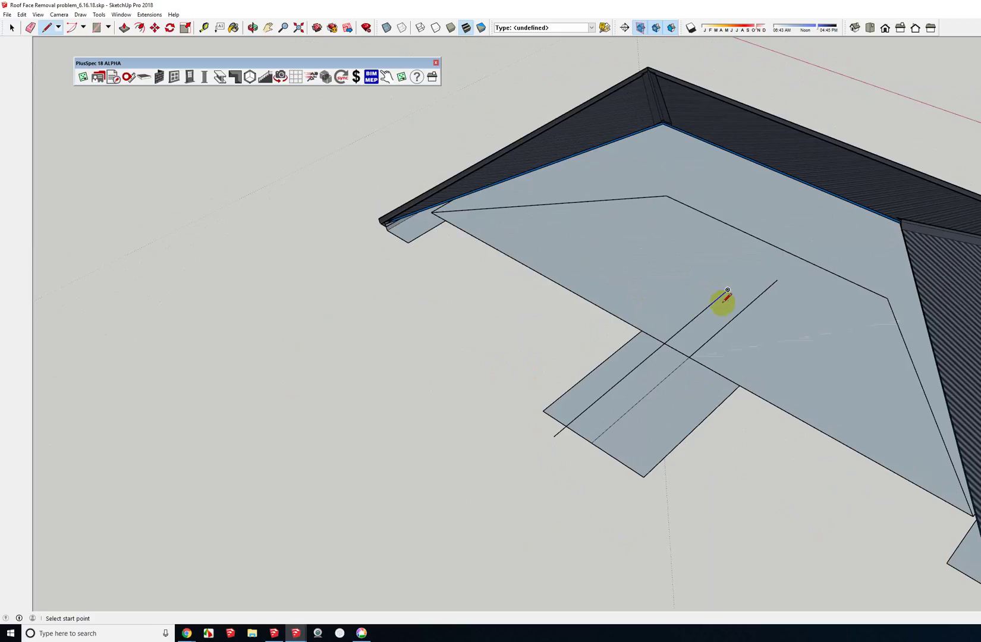
pyautogui.scroll(-3, 645, 329)
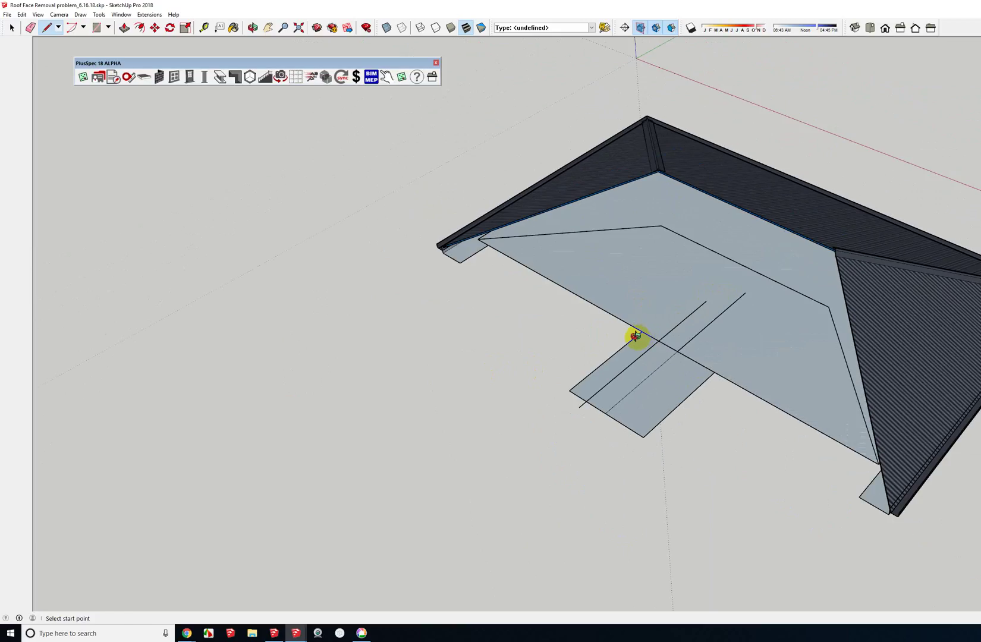
# Step: Open the large skillion roof with + ROOF > Edit Roof and select its 25° Pitch value
pyautogui.scroll(1, 636, 337)
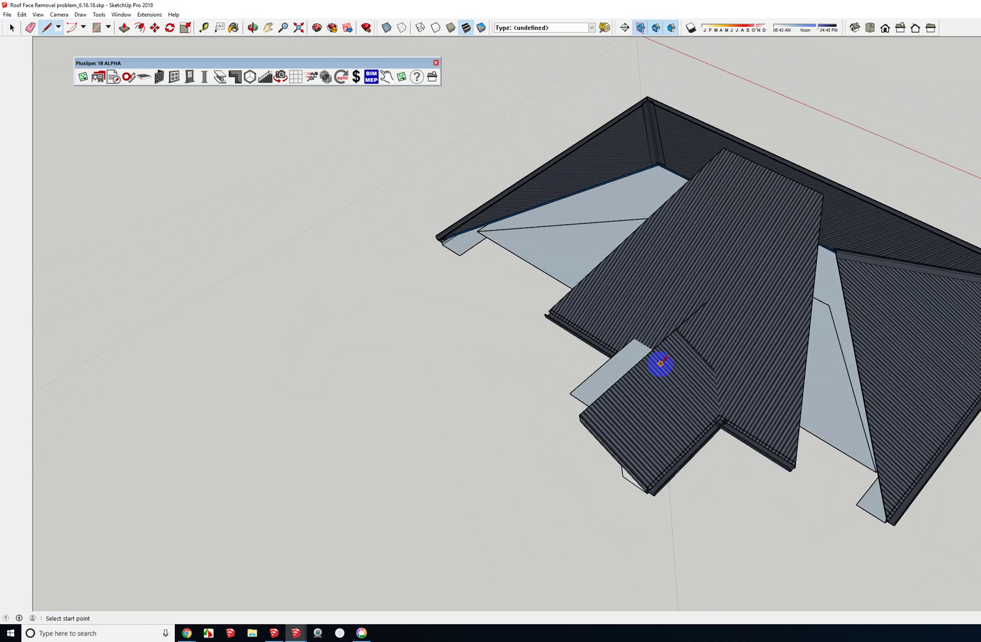
pyautogui.moveTo(657, 363); pyautogui.dragTo(773, 254, button='middle')
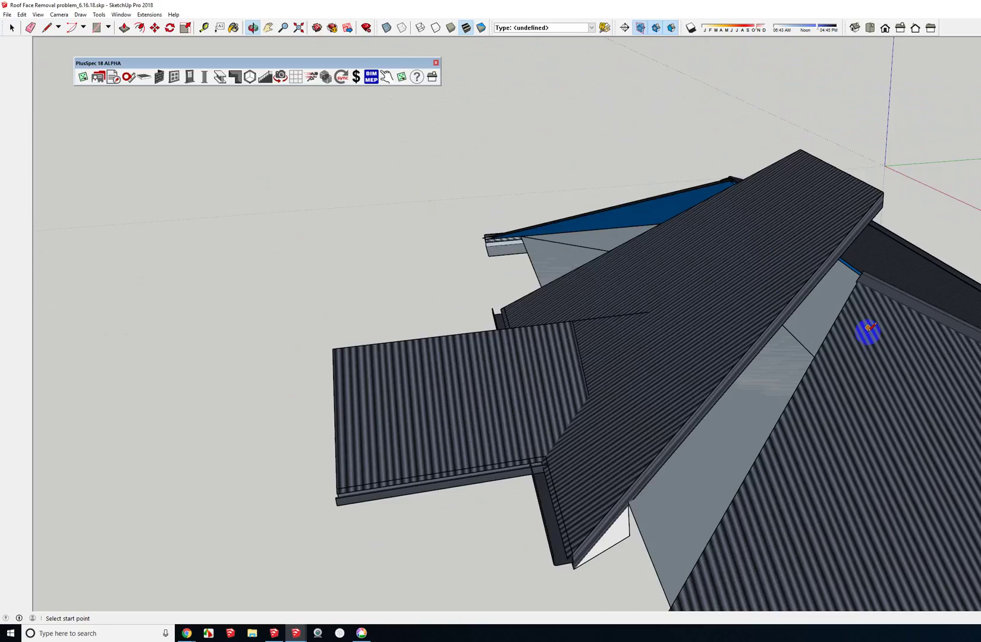
pyautogui.press('space')
pyautogui.click(720, 313)
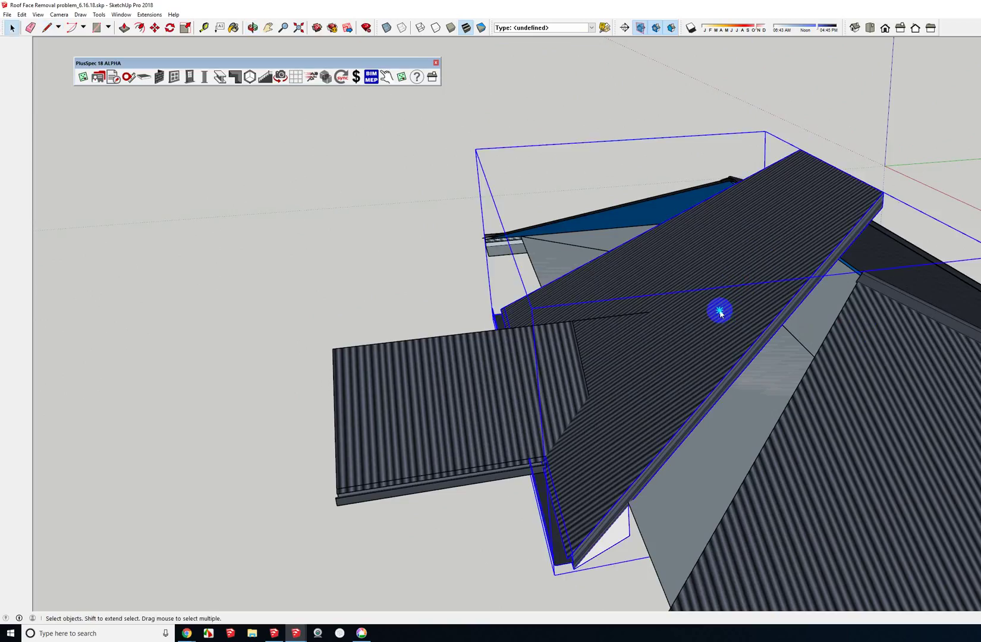
pyautogui.rightClick(720, 312)
pyautogui.moveTo(747, 450)
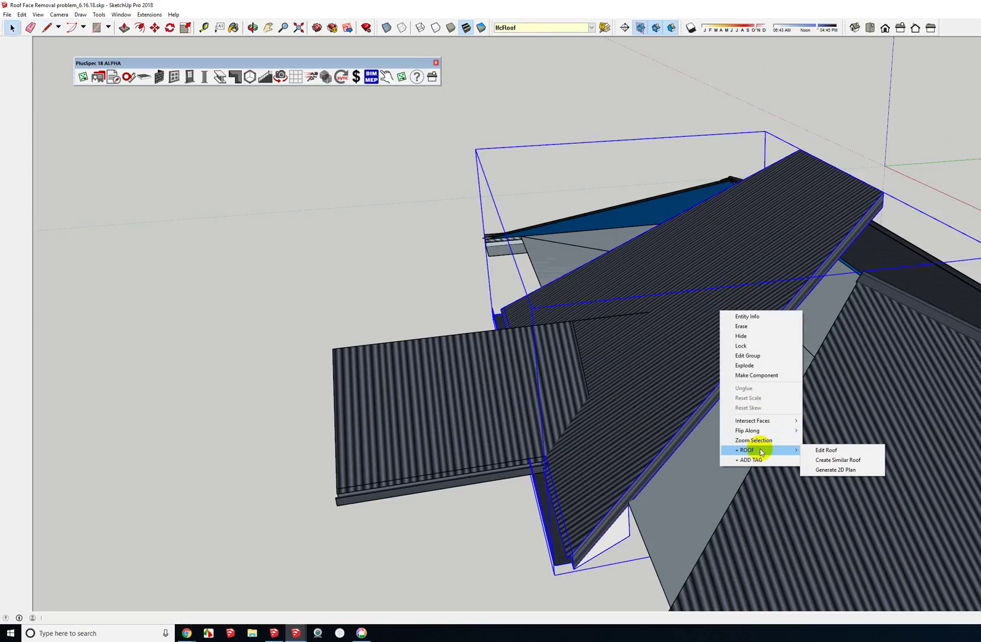
pyautogui.click(818, 452)
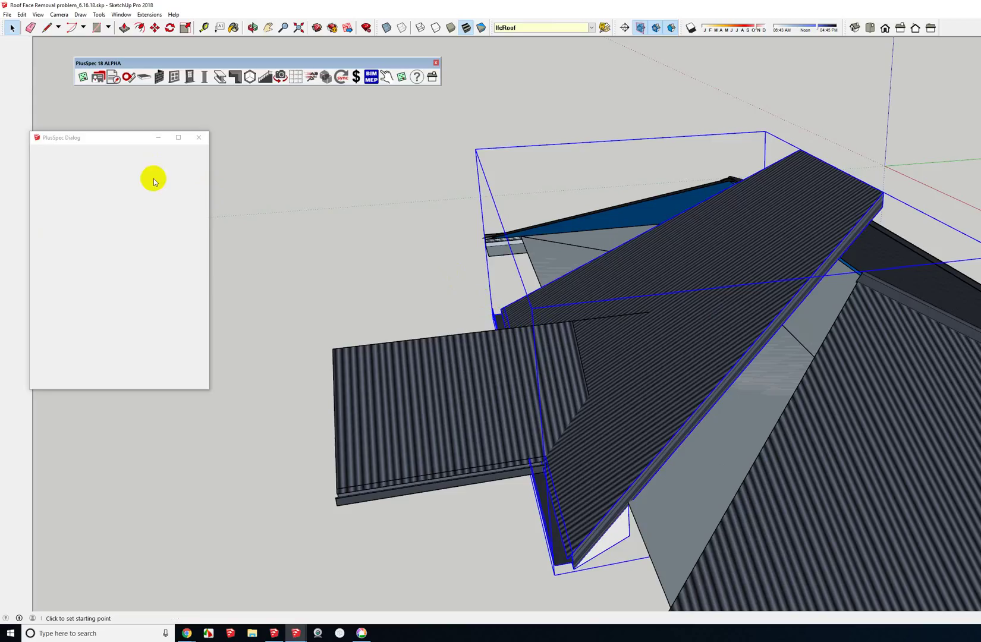
pyautogui.doubleClick(109, 212)
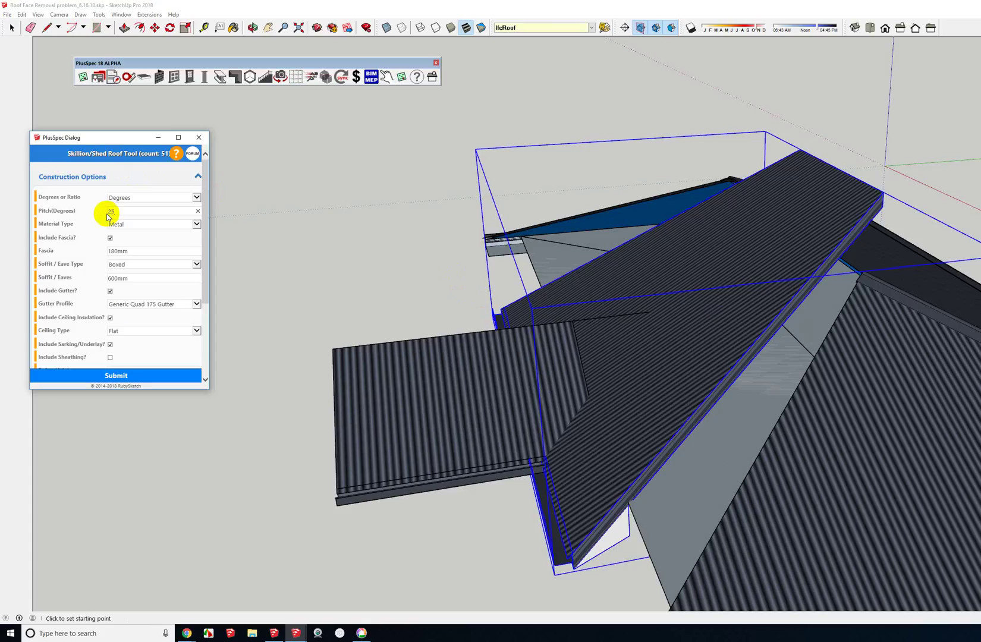
# Step: Apply the edited 25° roof settings and view the regenerated roof from above
pyautogui.click(126, 376)
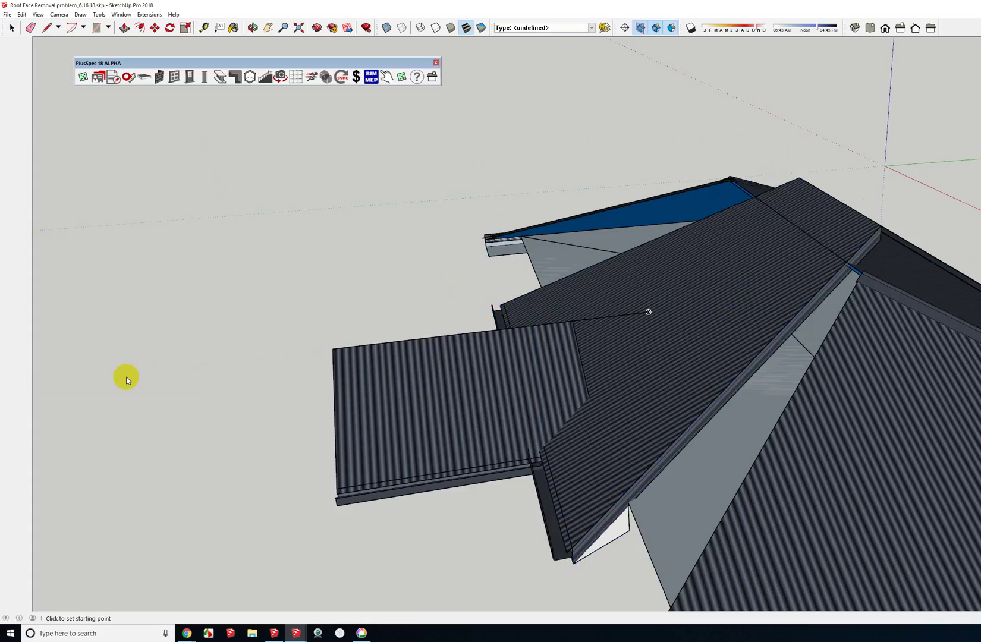
pyautogui.moveTo(490, 370); pyautogui.dragTo(450, 281, button='middle')
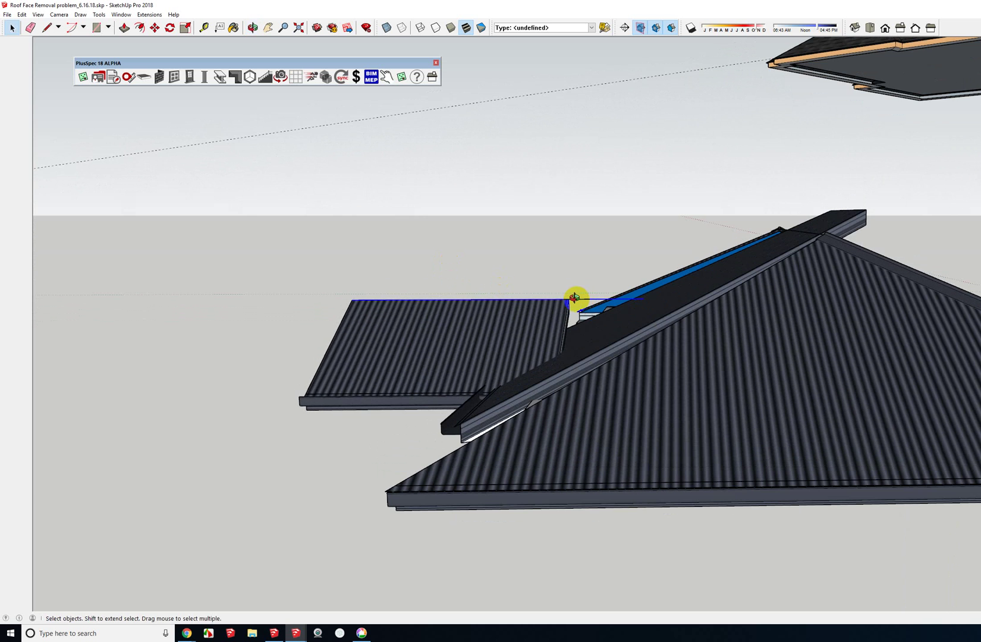
pyautogui.moveTo(574, 296); pyautogui.dragTo(644, 364, button='middle')
pyautogui.scroll(-3, 594, 352)
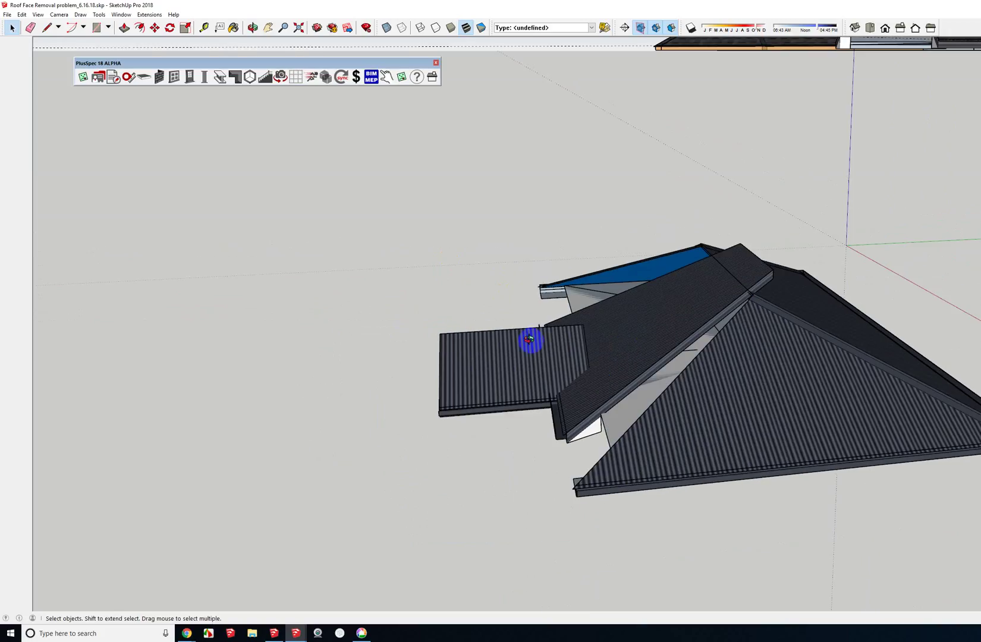
pyautogui.moveTo(528, 340); pyautogui.dragTo(706, 429, button='middle')
# Step: Draw a line from the extension roof corner, then delete the gable extension's roof group
pyautogui.press('l')
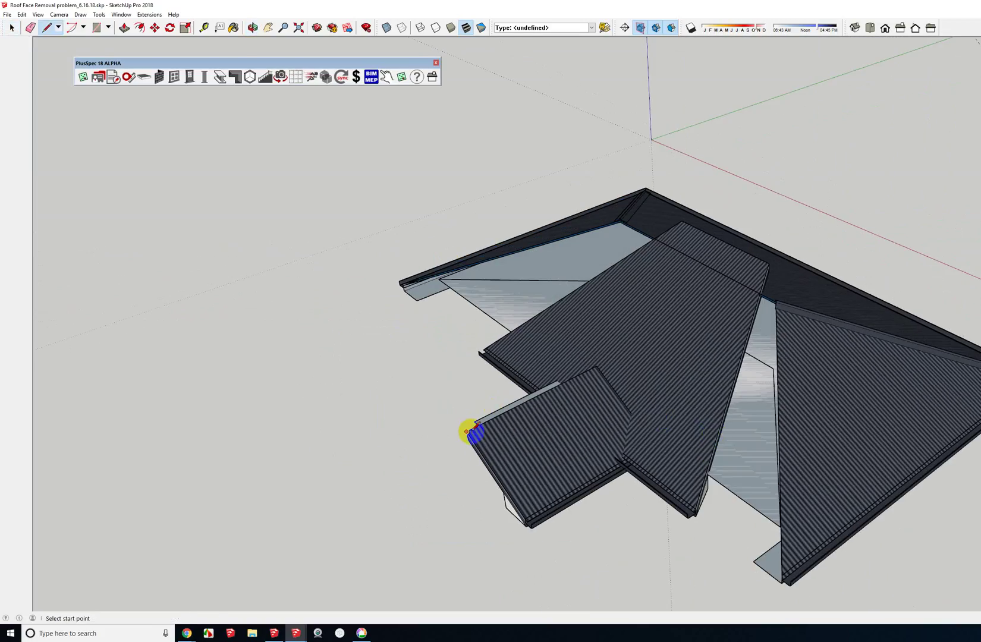
pyautogui.click(467, 432)
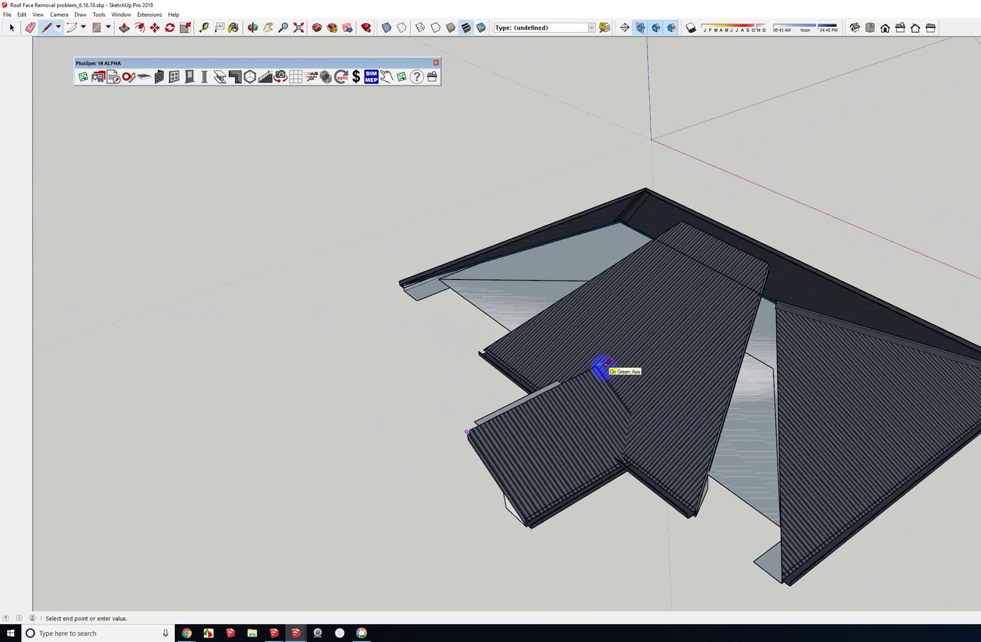
pyautogui.click(638, 347)
pyautogui.press('space')
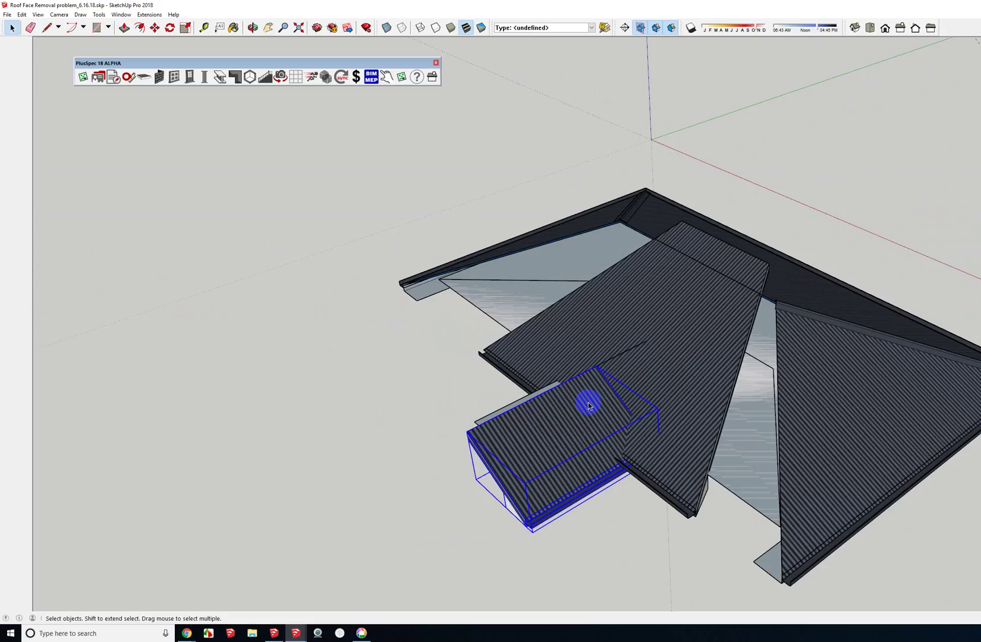
pyautogui.press('Delete')
# Step: Delete the main roof slope and draw an upright line at the gable extension
pyautogui.click(677, 385)
pyautogui.press('Delete')
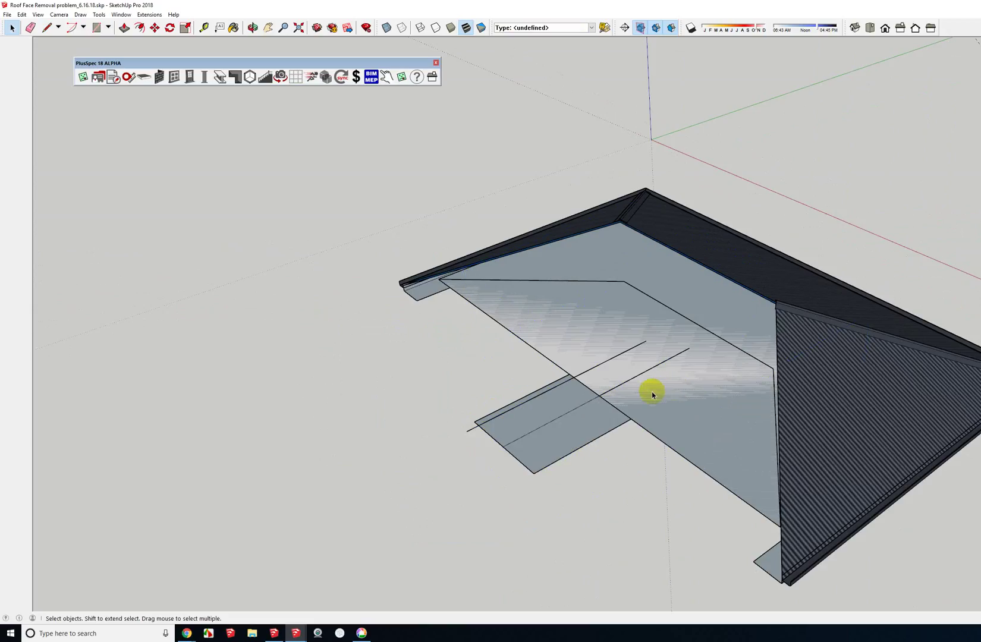
pyautogui.moveTo(652, 395); pyautogui.dragTo(664, 377, button='middle')
pyautogui.press('l')
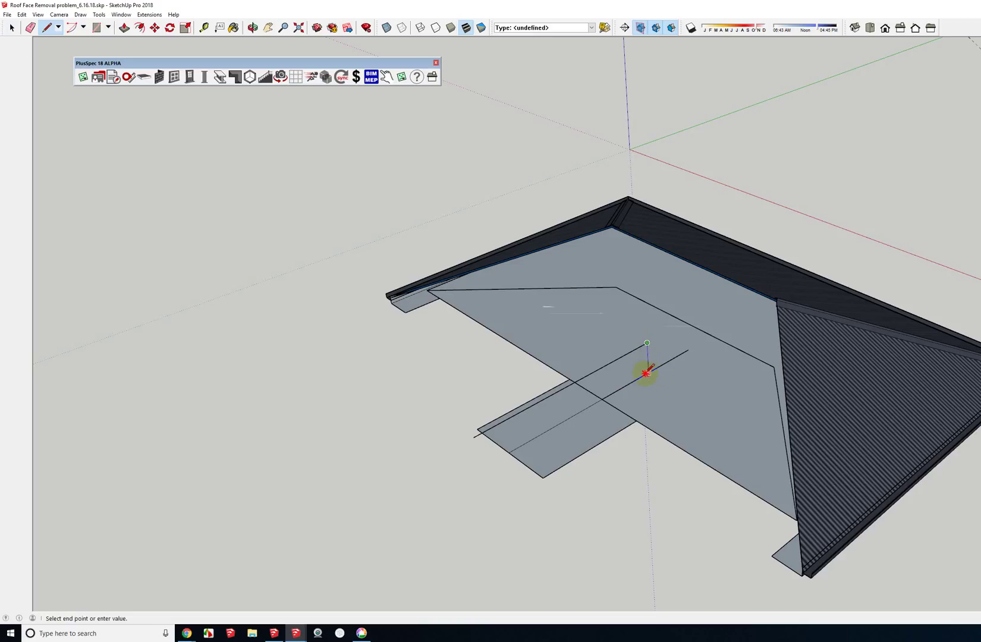
pyautogui.click(649, 371)
pyautogui.press('space')
# Step: Erase stray edges and draw the ridge and valley lines to the roof edge
pyautogui.press('e')
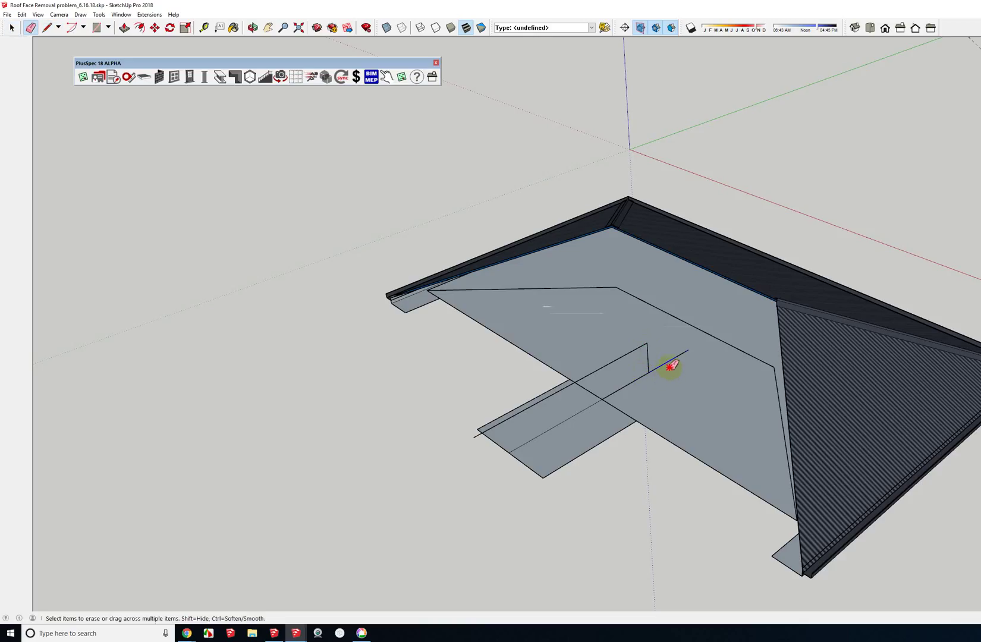
pyautogui.press('l')
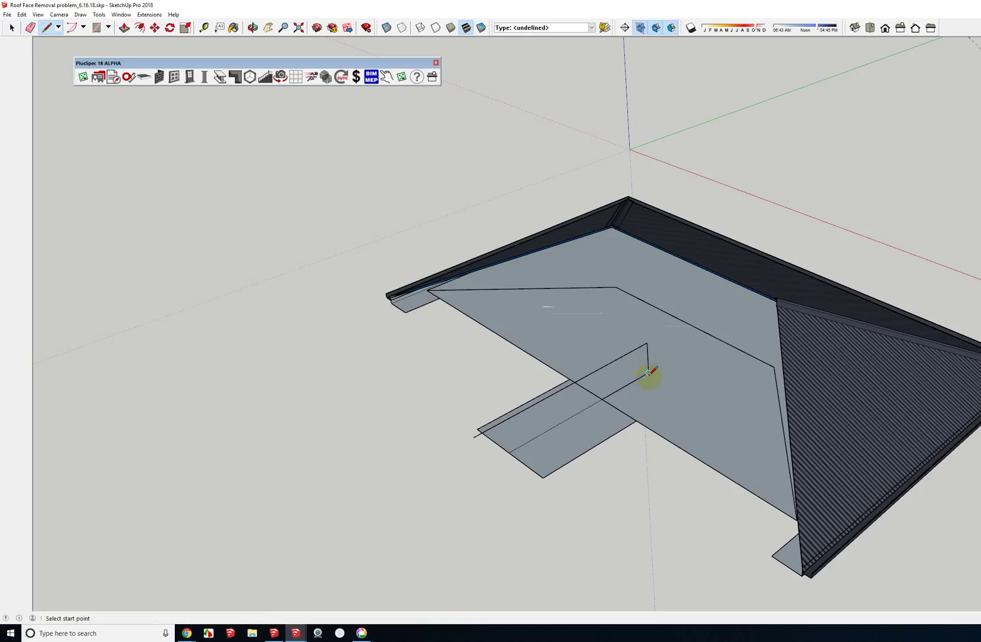
pyautogui.click(636, 420)
pyautogui.moveTo(637, 421); pyautogui.dragTo(690, 410, button='middle')
pyautogui.click(671, 399)
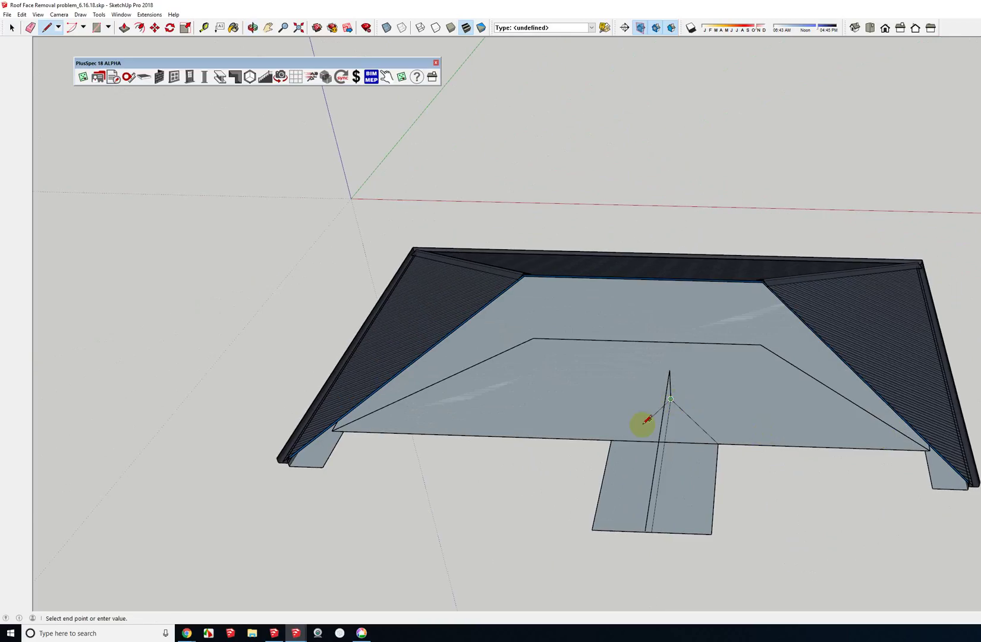
# Step: Delete the long diagonal guide line across the roof
pyautogui.press('space')
pyautogui.moveTo(615, 444); pyautogui.dragTo(661, 374, button='middle')
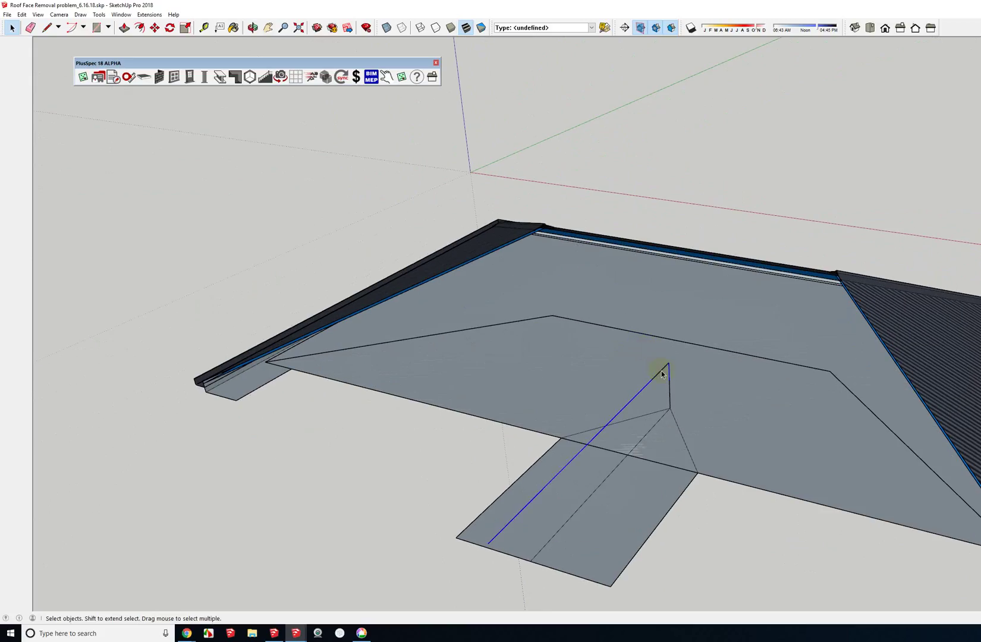
pyautogui.press('Delete')
pyautogui.click(669, 372)
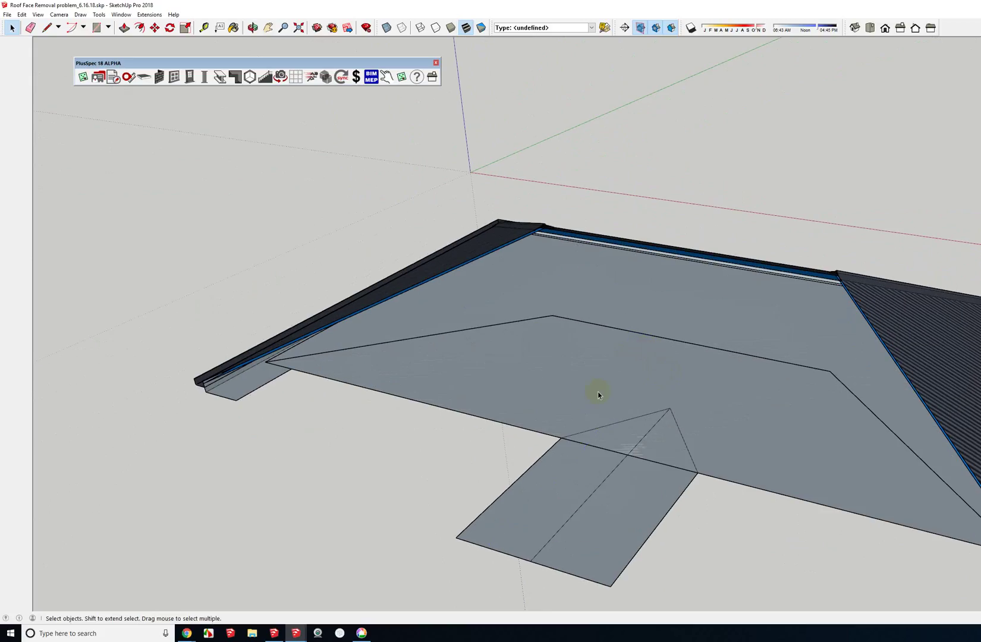
pyautogui.moveTo(596, 391); pyautogui.dragTo(642, 373, button='middle')
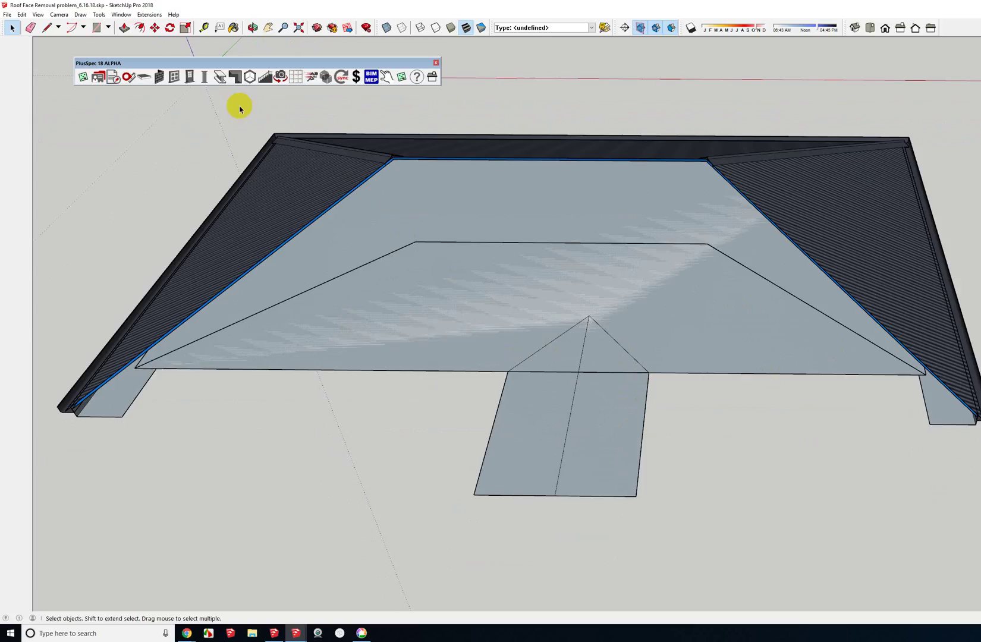
# Step: Launch the Skillion/Shed Roof tool with 25° pitch, Metal and boxed 600mm eaves, showing the left eave
pyautogui.click(234, 77)
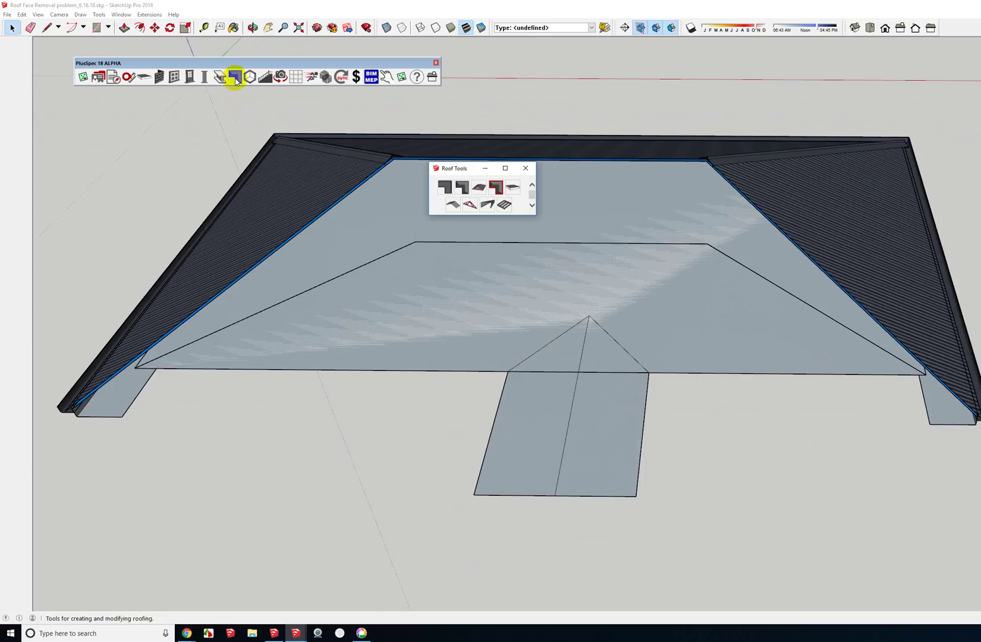
pyautogui.click(444, 188)
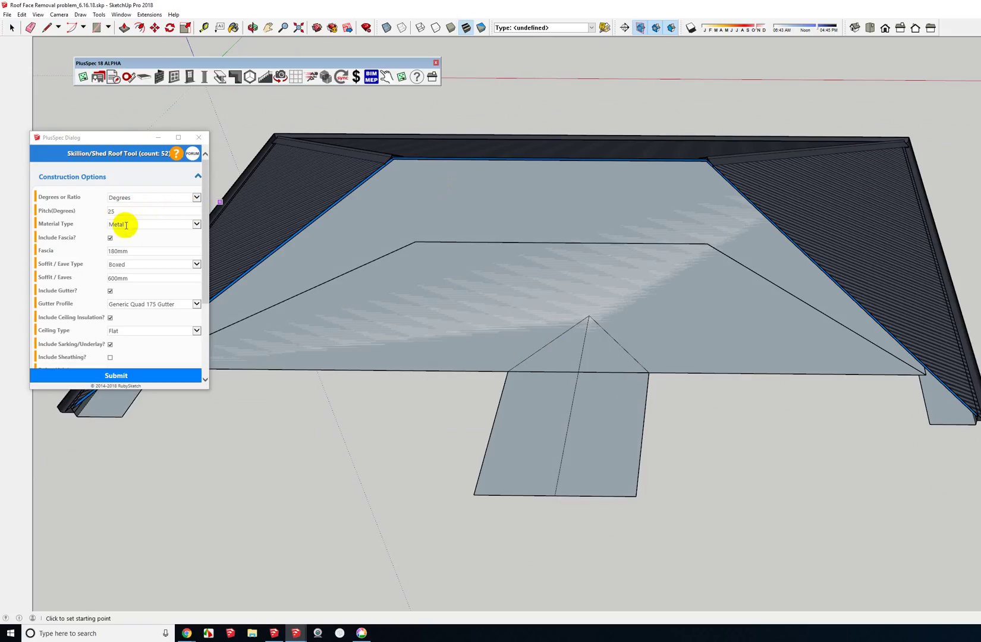
pyautogui.scroll(-2, 152, 253)
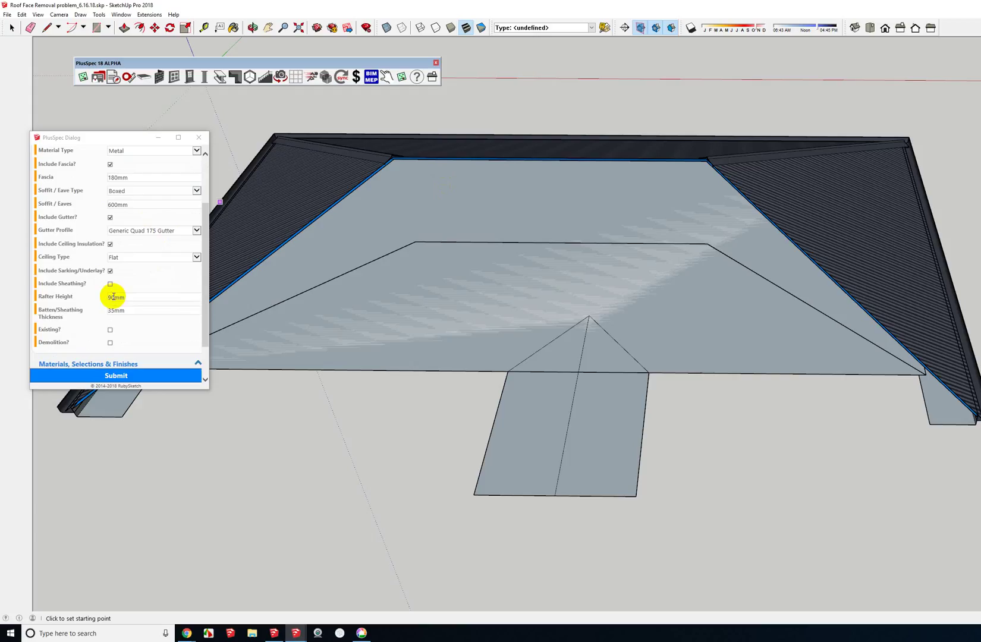
pyautogui.keyDown('shift'); pyautogui.moveTo(327, 313); pyautogui.dragTo(591, 298, button='middle'); pyautogui.keyUp('shift')
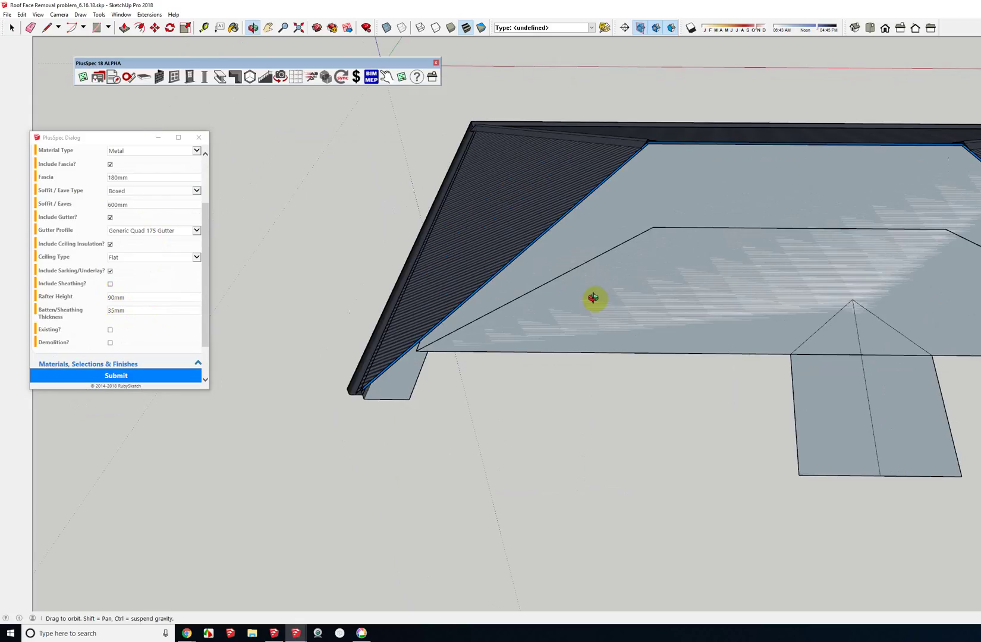
# Step: Trace the metal roof outline around eaves, hip, ridge and extension apex, without overhang or fascia on the hip
pyautogui.click(792, 355)
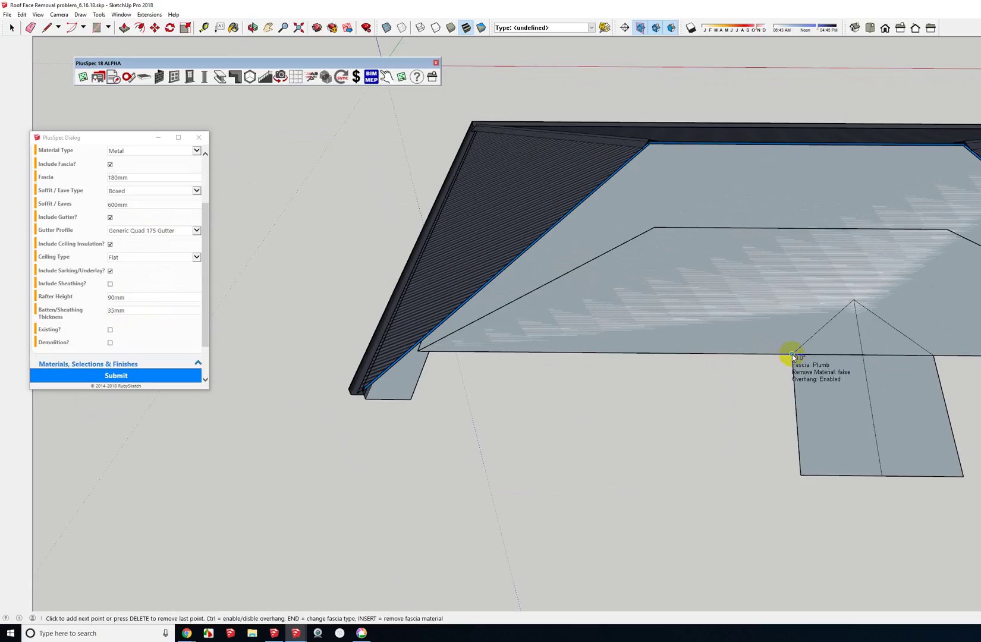
pyautogui.click(418, 353)
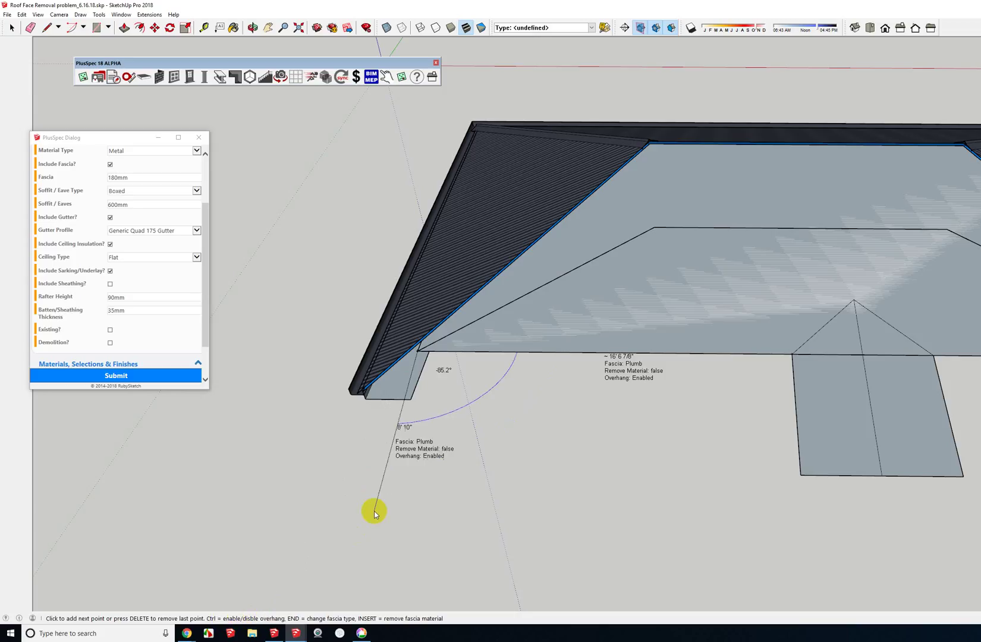
pyautogui.press('ctrl')
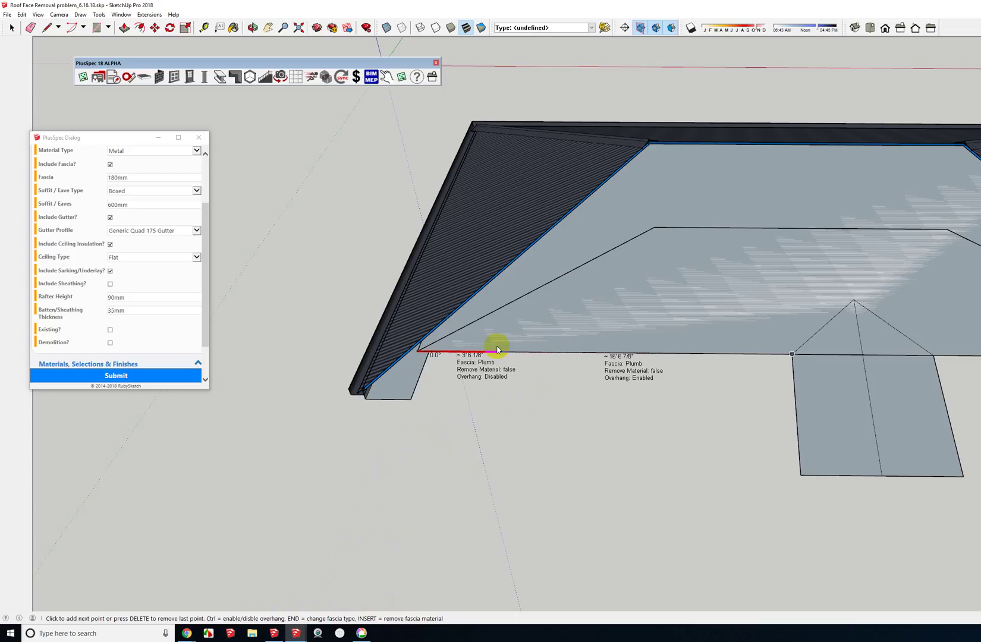
pyautogui.press('Insert')
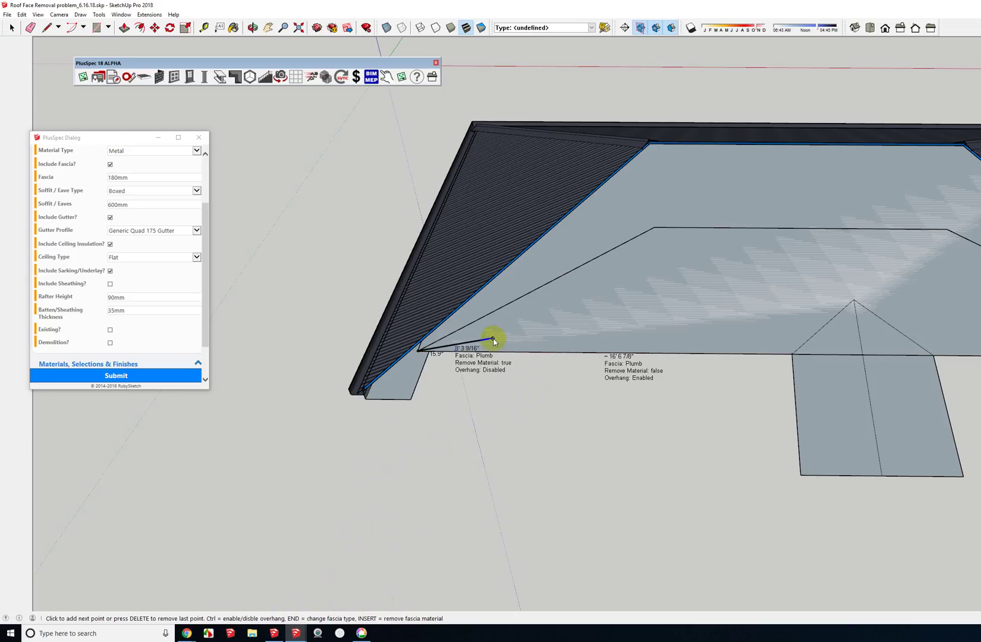
pyautogui.click(653, 228)
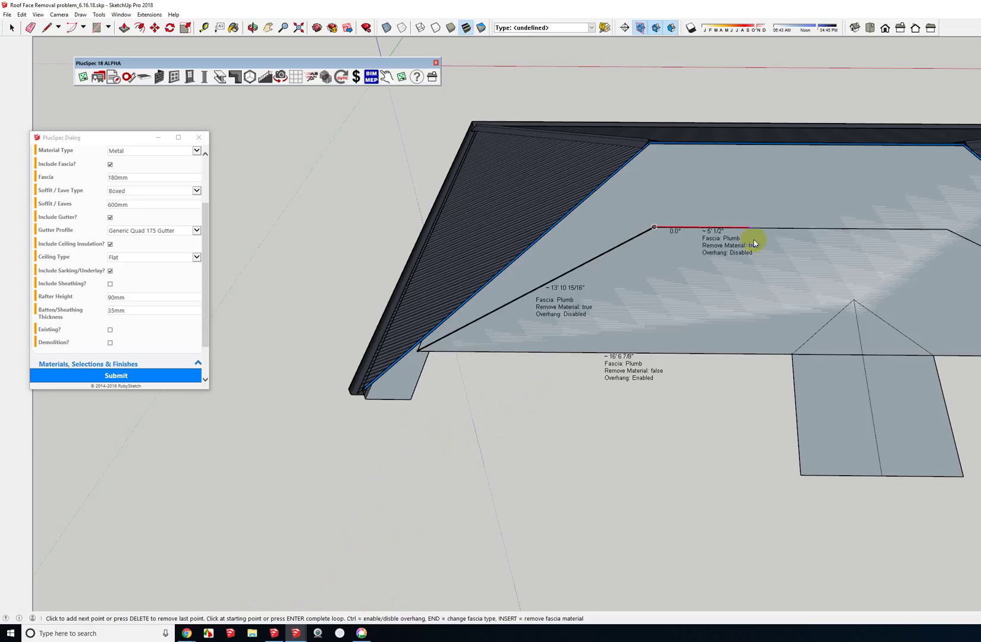
pyautogui.click(946, 230)
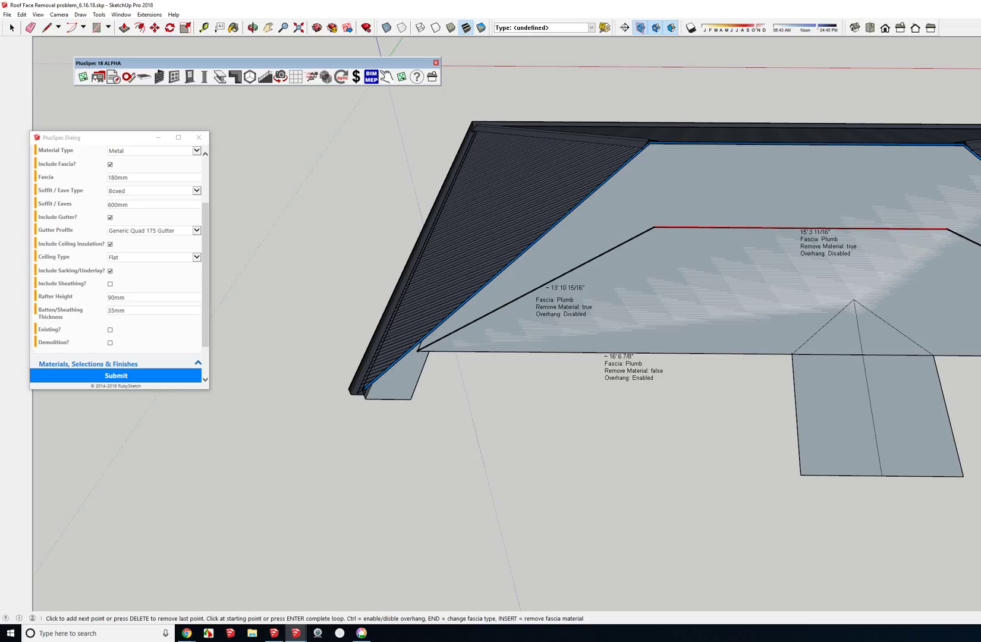
pyautogui.click(931, 358)
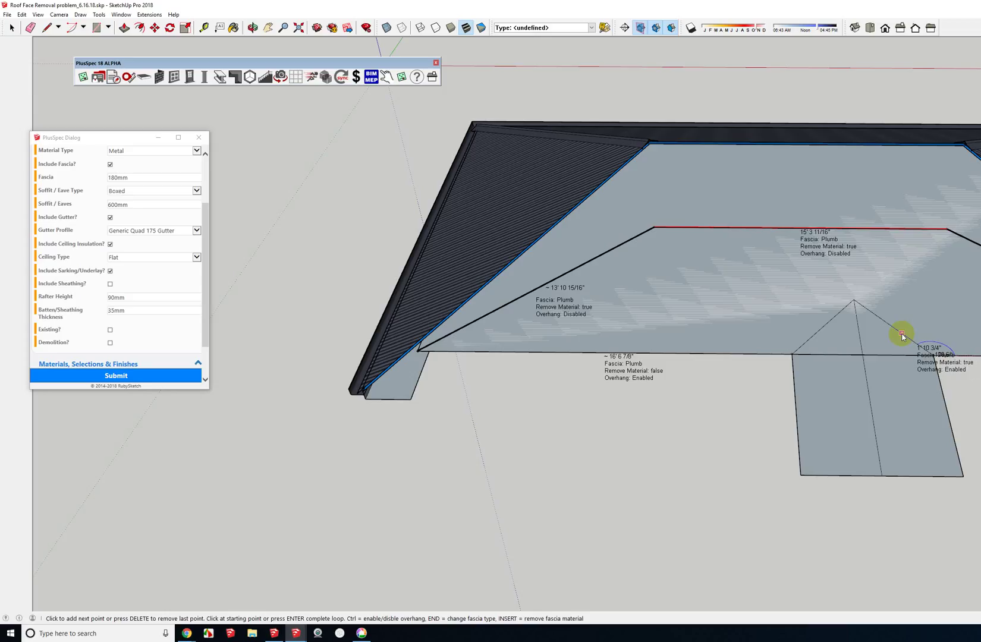
pyautogui.click(853, 299)
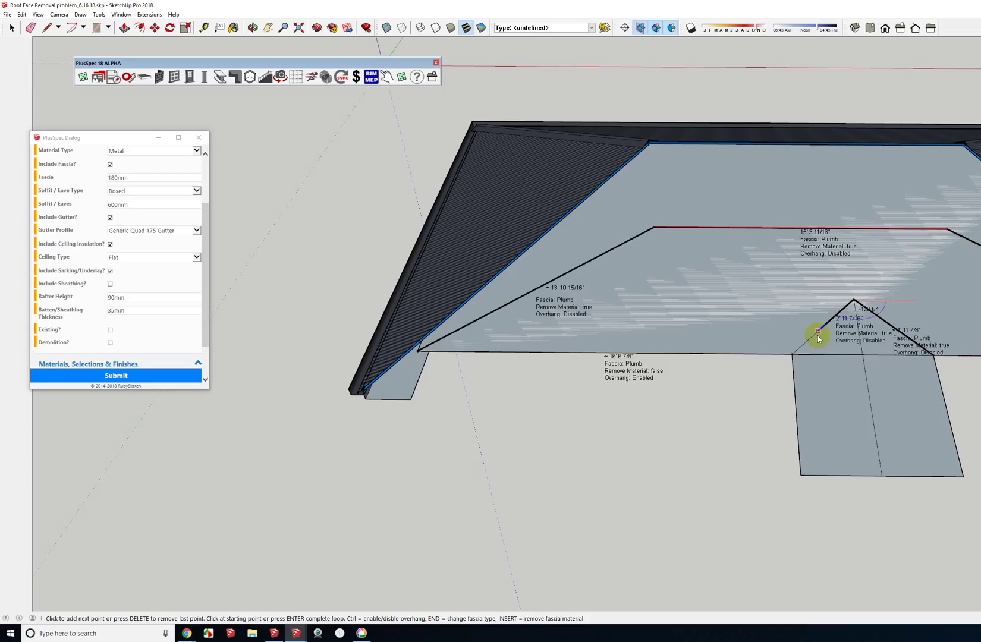
pyautogui.click(792, 354)
pyautogui.moveTo(786, 322); pyautogui.dragTo(567, 284, button='middle')
# Step: Inspect the metal sheeting, then change the roof tool pitch from 25° to 30°
pyautogui.scroll(10, 856, 273)
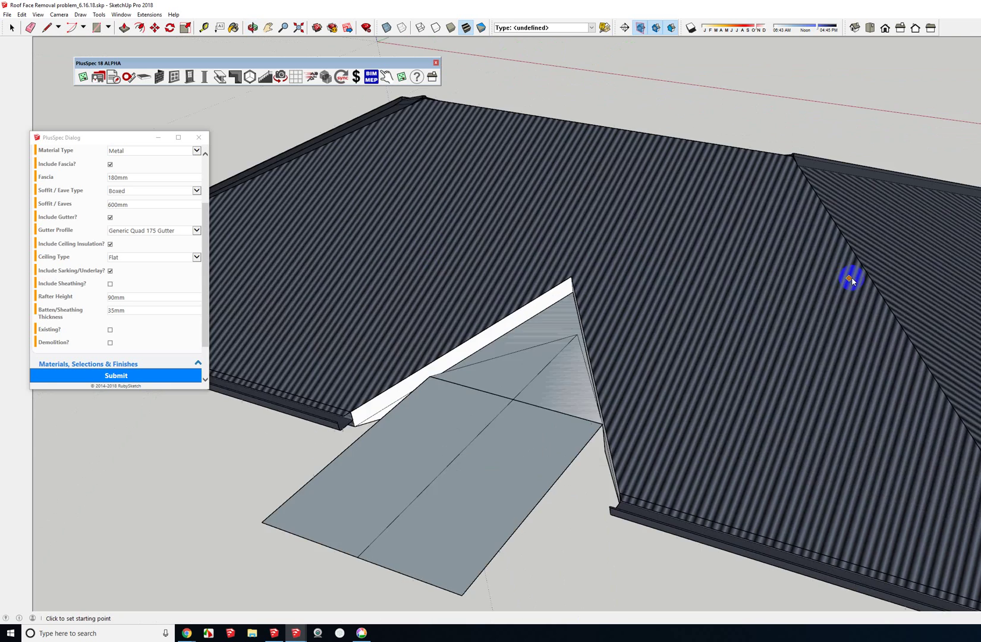
pyautogui.scroll(-10, 861, 265)
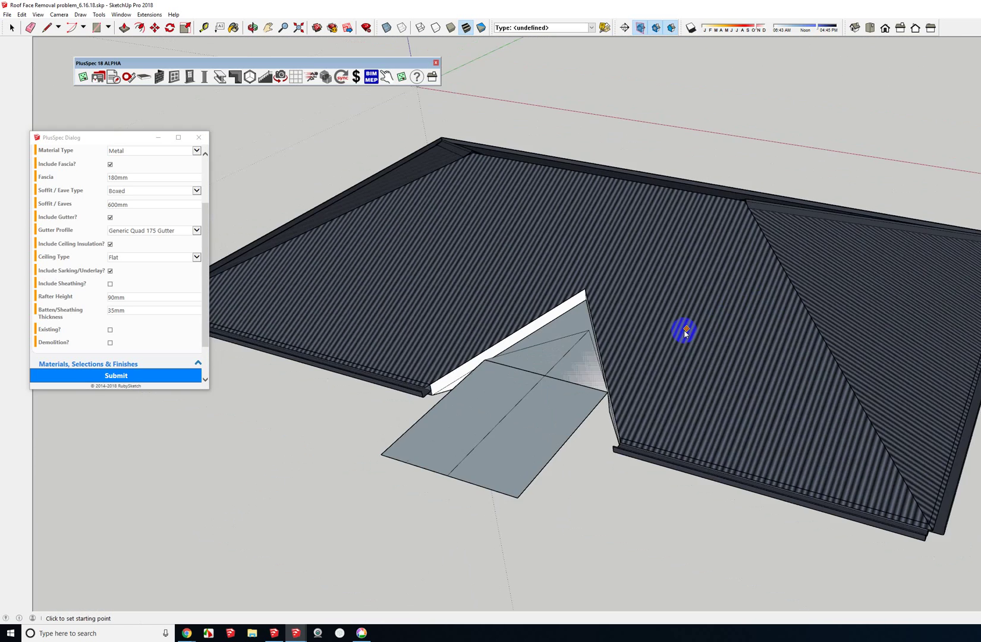
pyautogui.moveTo(660, 346); pyautogui.dragTo(712, 285, button='middle')
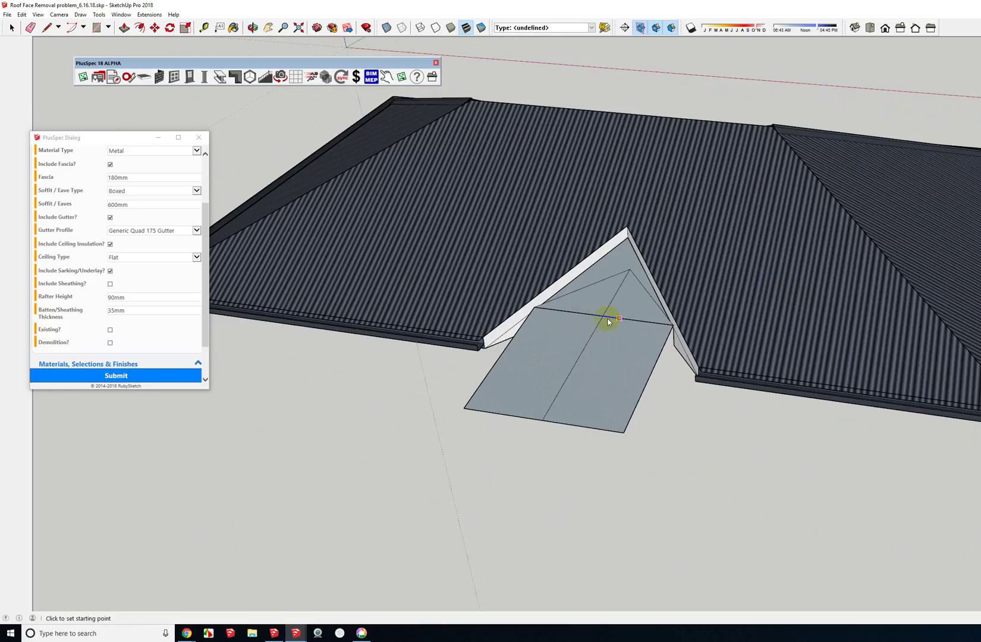
pyautogui.scroll(2, 114, 223)
pyautogui.doubleClick(111, 210)
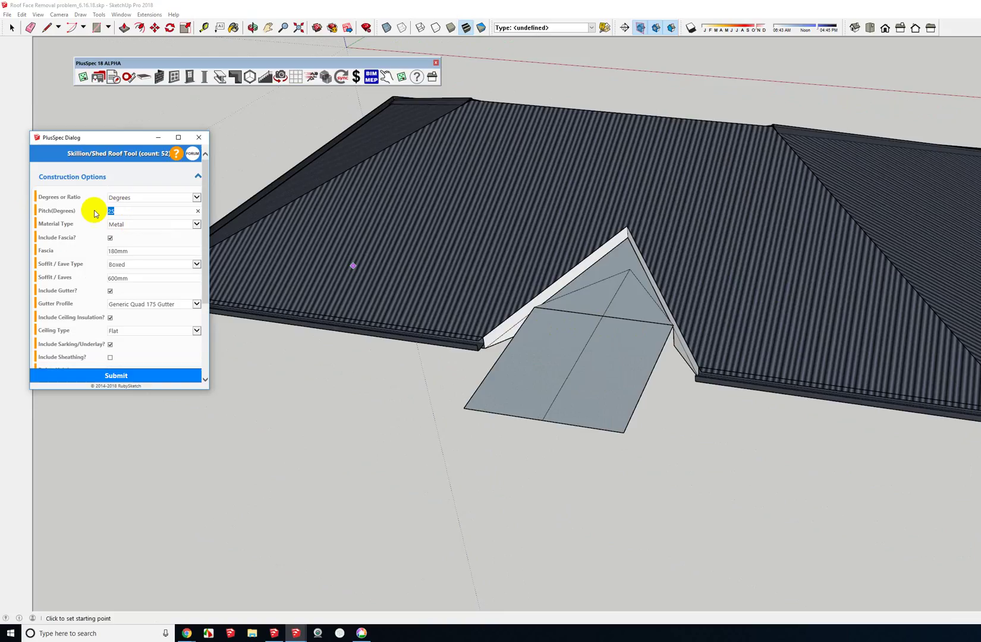
pyautogui.write('30')
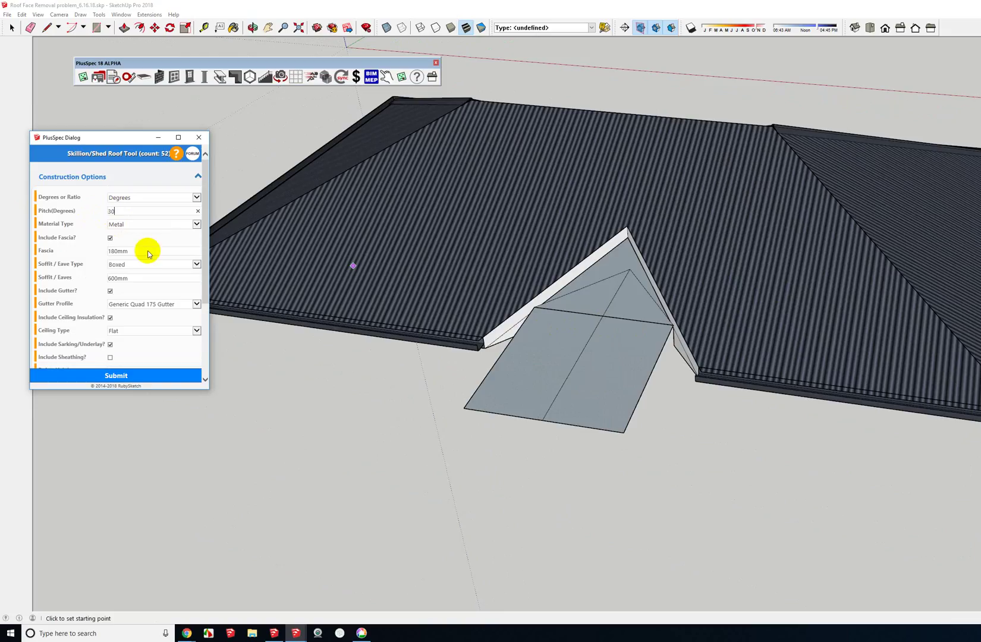
# Step: Start the extension roof outline at the eave corner and ridge, with no fascia on that edge
pyautogui.click(464, 409)
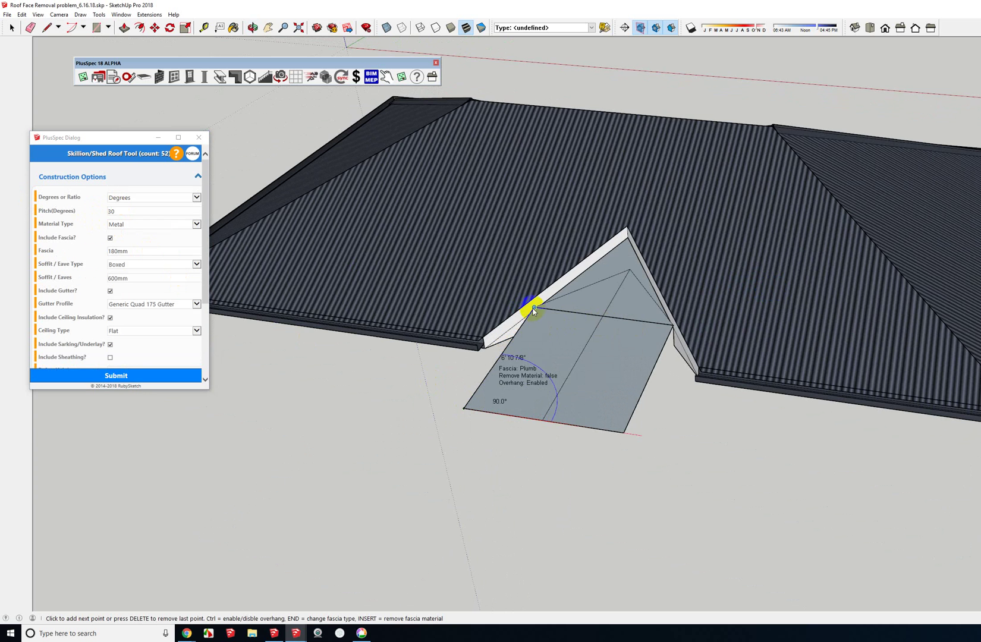
pyautogui.scroll(6, 534, 312)
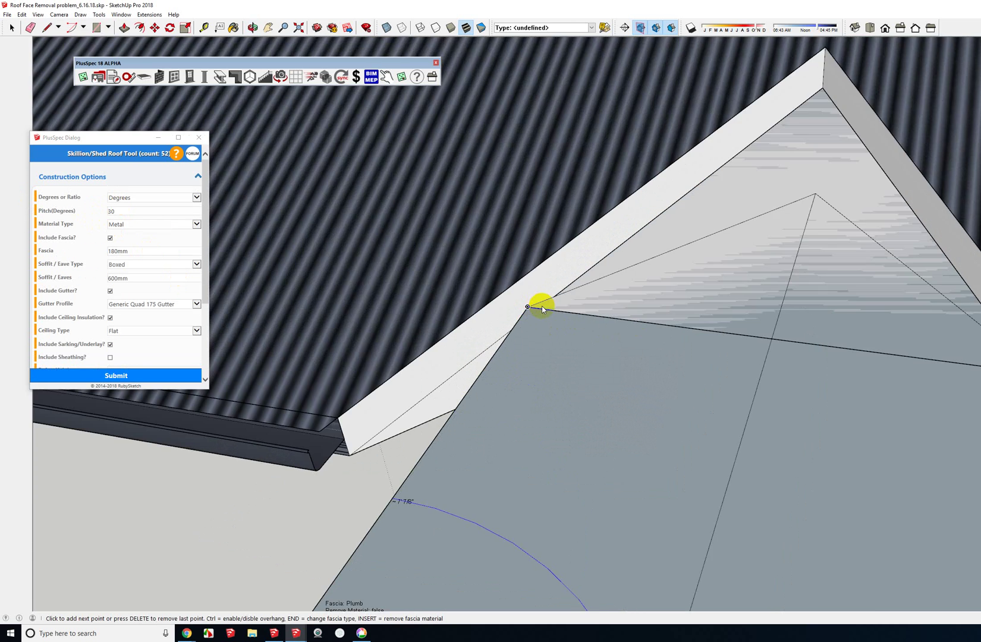
pyautogui.scroll(2, 532, 313)
pyautogui.scroll(-3, 523, 316)
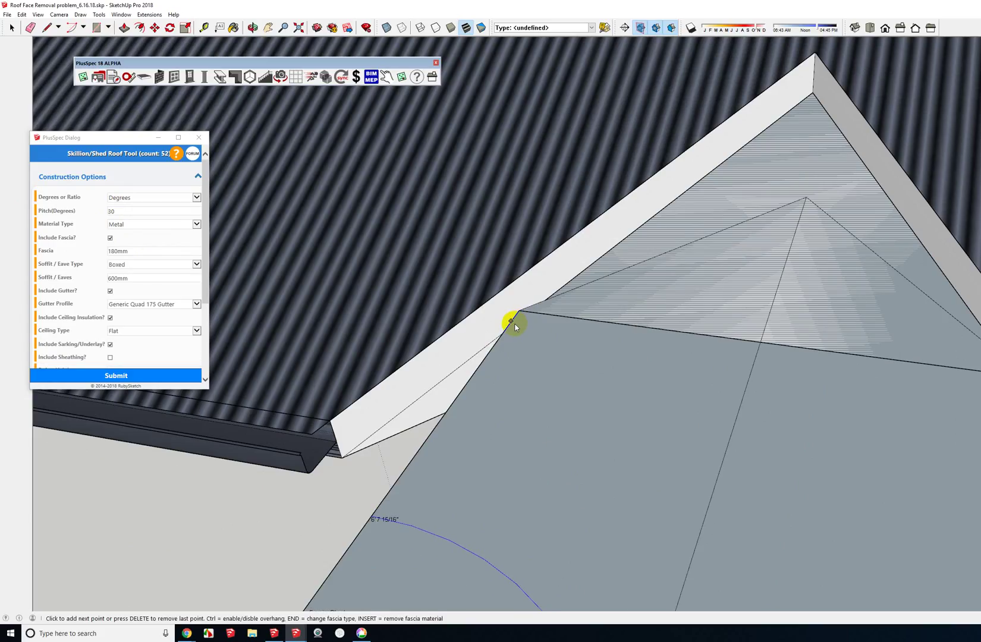
pyautogui.scroll(2, 520, 322)
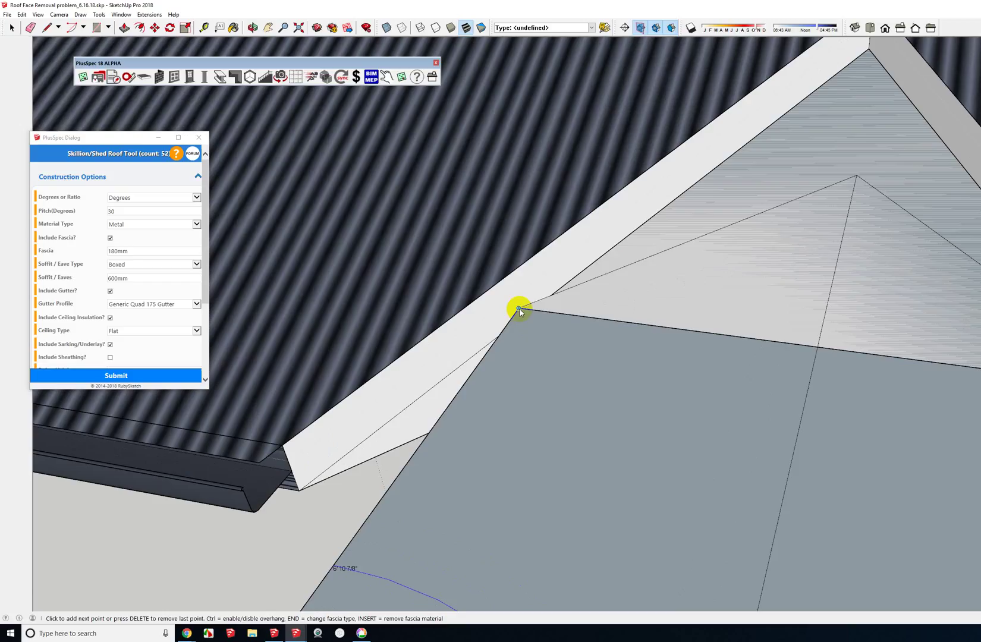
pyautogui.click(520, 309)
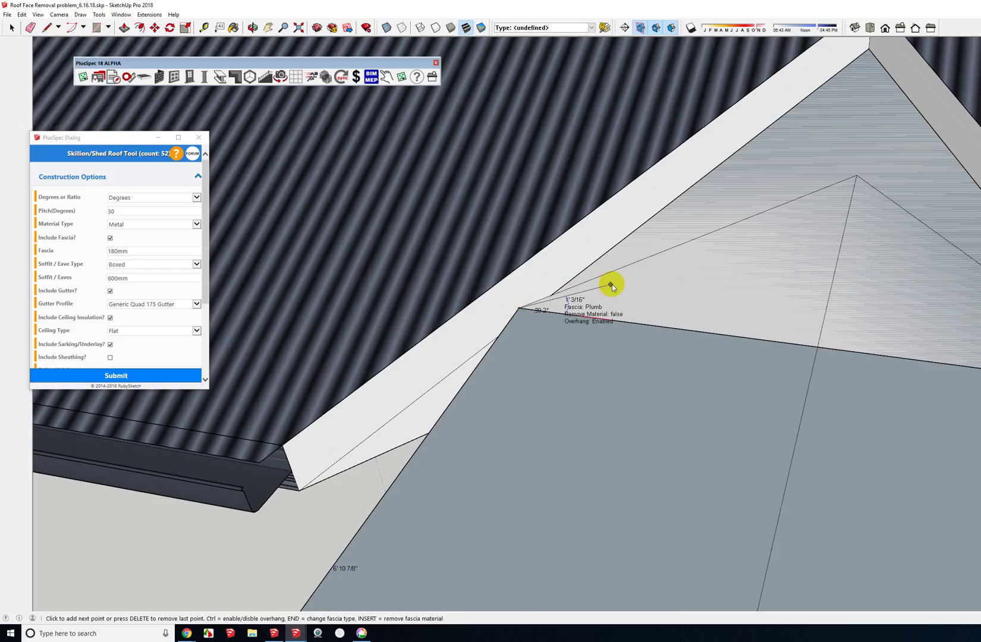
pyautogui.scroll(-1, 607, 281)
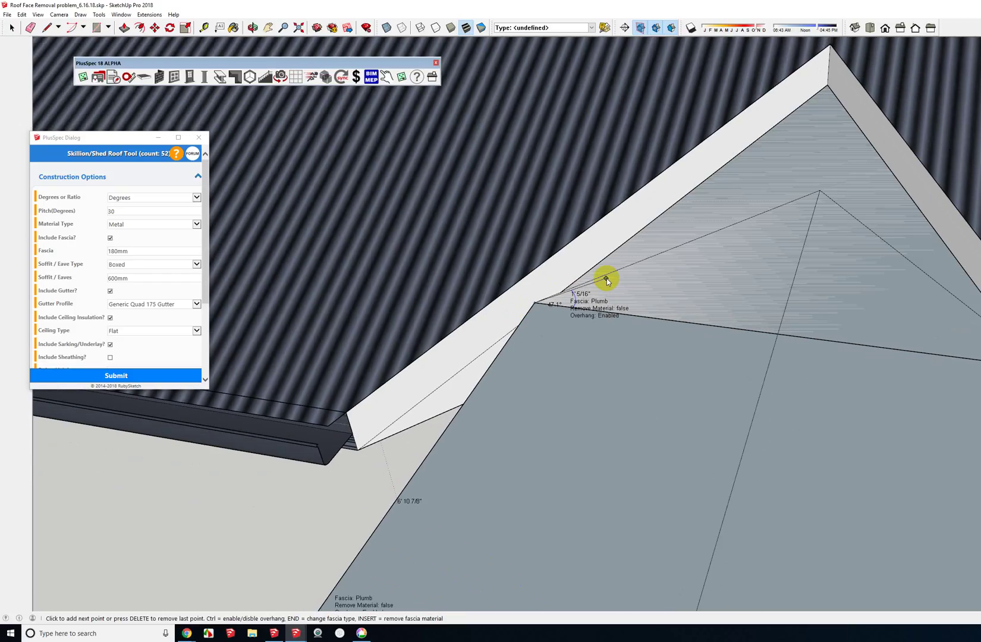
pyautogui.press('Insert')
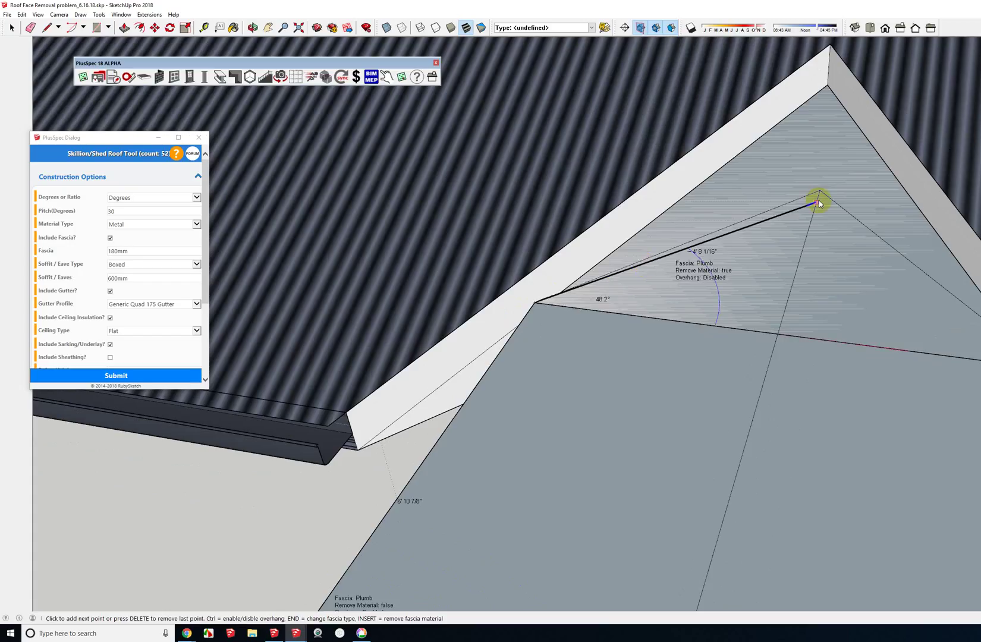
pyautogui.click(821, 192)
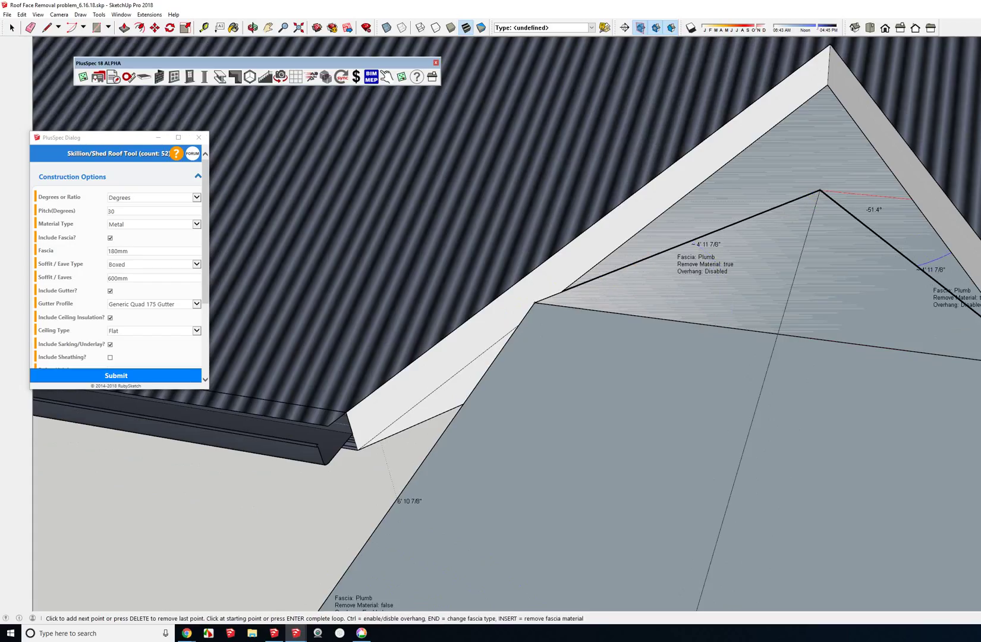
# Step: Replace the right eave point with one on the bottom eave and close the 30° metal roof
pyautogui.click(980, 369)
pyautogui.scroll(-2, 767, 358)
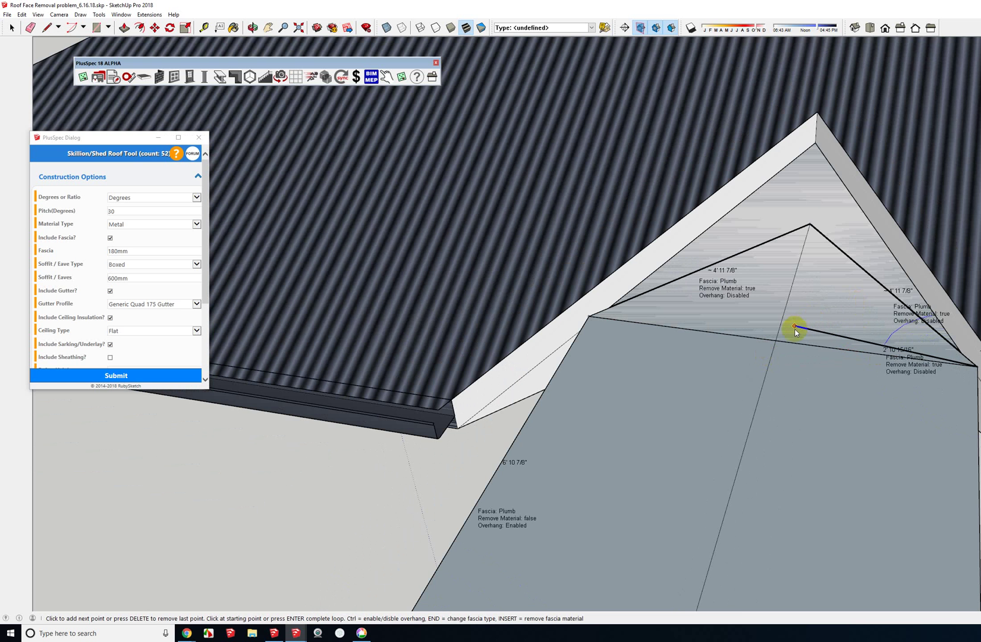
pyautogui.press('Delete')
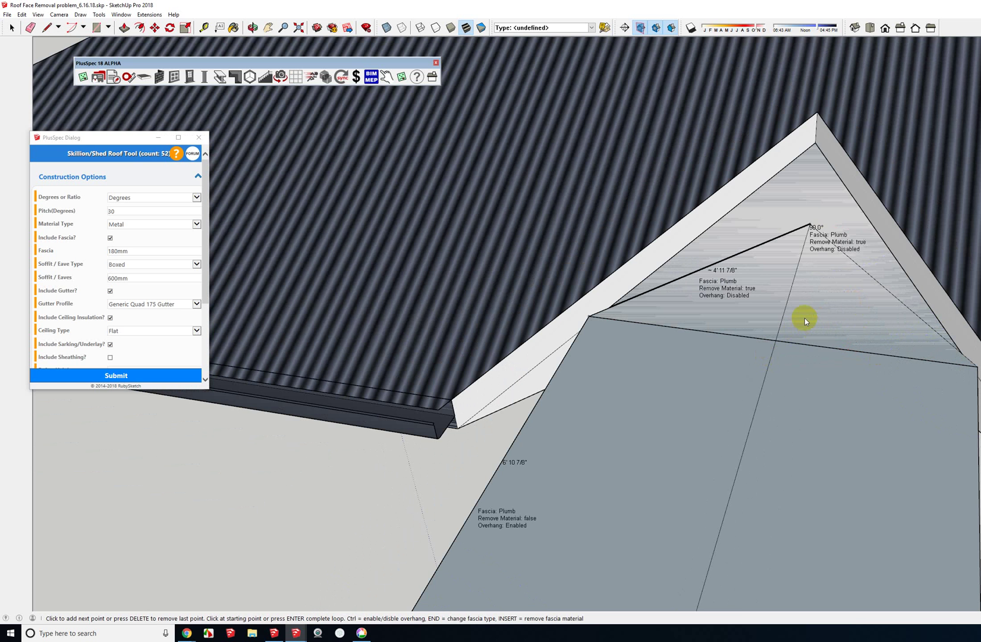
pyautogui.scroll(-4, 787, 318)
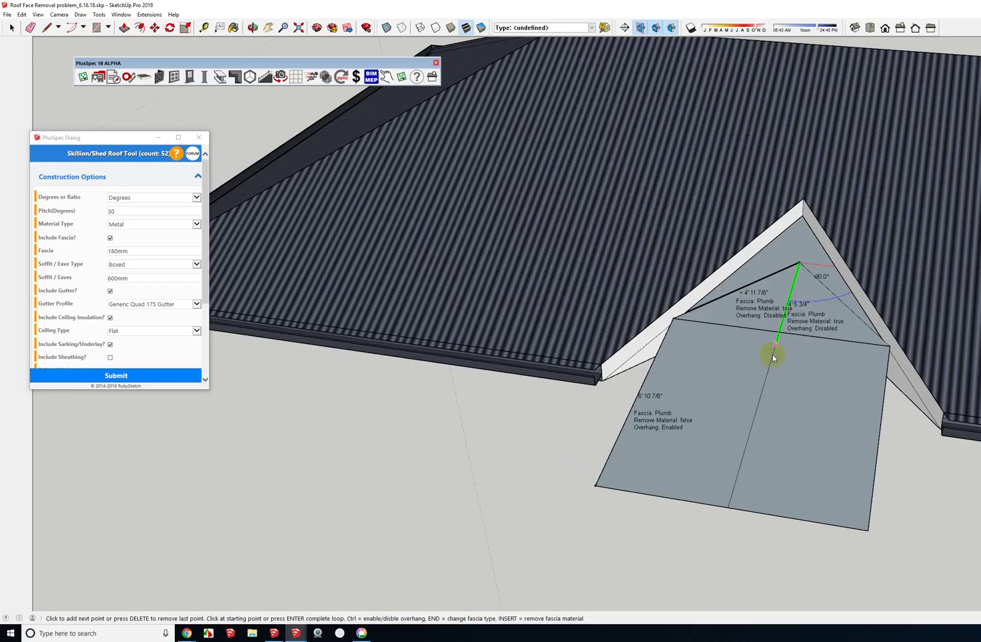
pyautogui.click(729, 508)
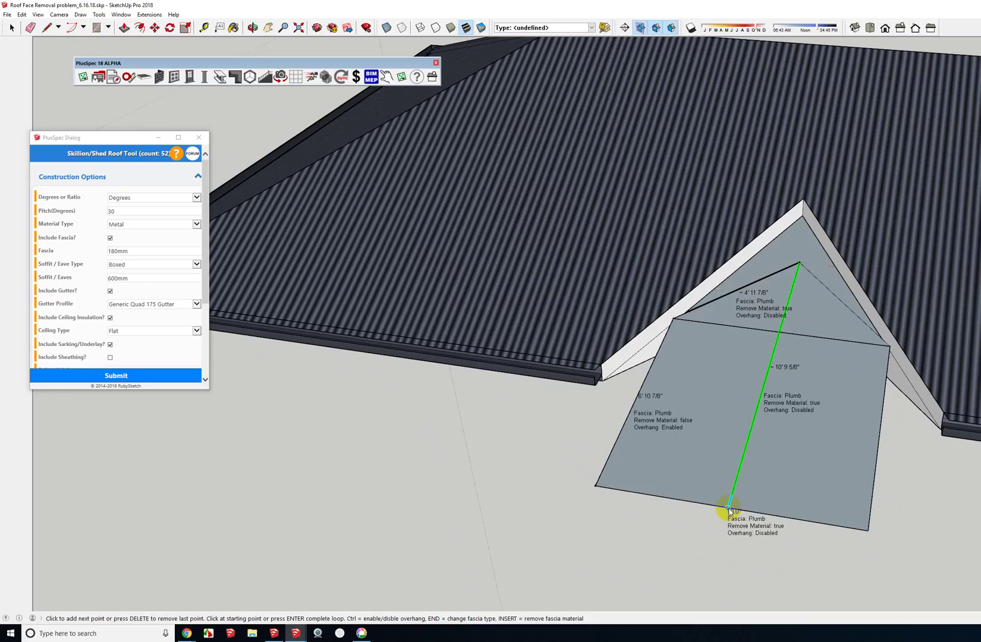
pyautogui.click(597, 489)
pyautogui.moveTo(700, 378); pyautogui.dragTo(748, 285, button='middle')
pyautogui.scroll(6, 705, 178)
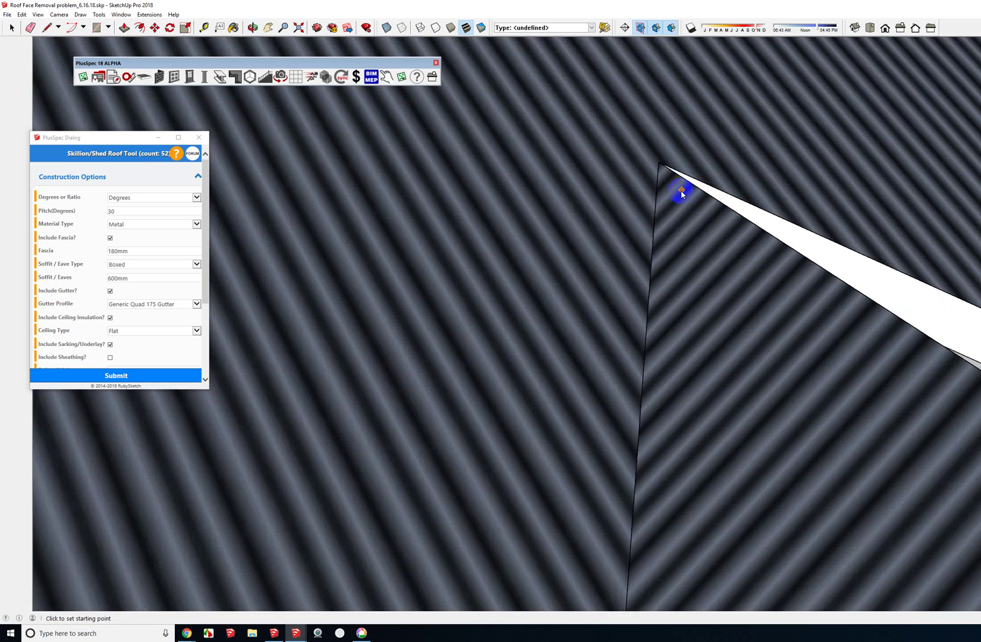
pyautogui.scroll(-6, 670, 184)
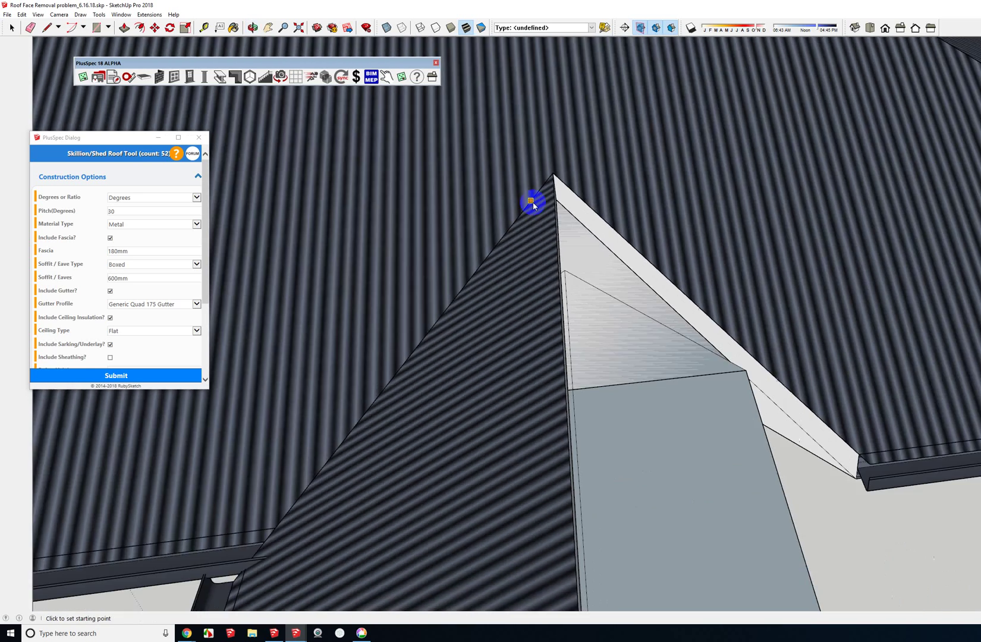
pyautogui.scroll(-5, 531, 202)
pyautogui.moveTo(530, 202)
pyautogui.mouseDown(button='middle')
pyautogui.moveTo(403, 193)
pyautogui.moveTo(687, 291)
pyautogui.mouseUp(button='middle')
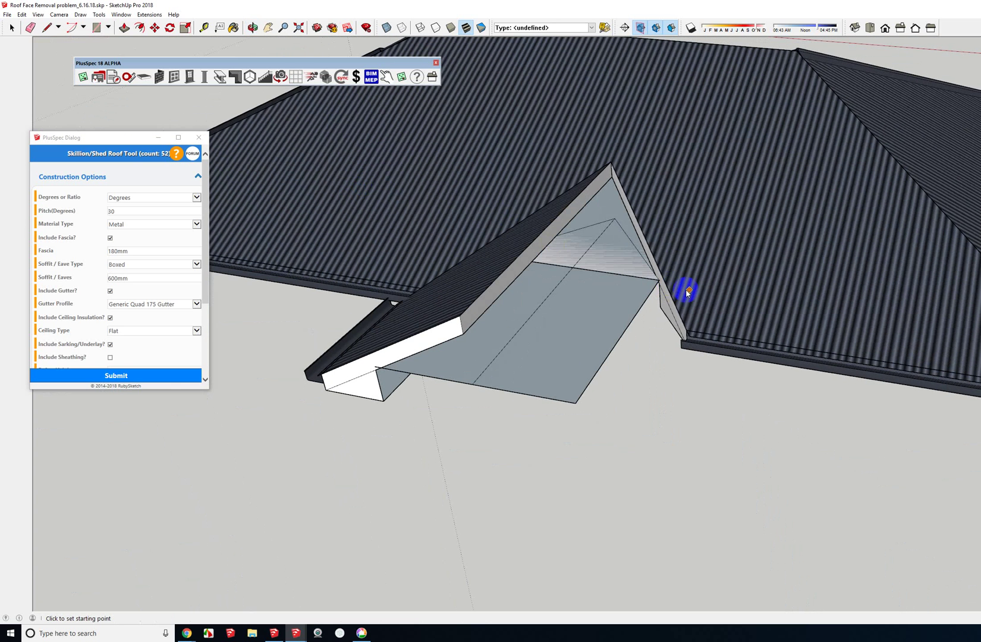
pyautogui.moveTo(458, 308)
pyautogui.mouseDown(button='middle')
pyautogui.moveTo(622, 191)
pyautogui.moveTo(813, 90)
pyautogui.mouseUp(button='middle')
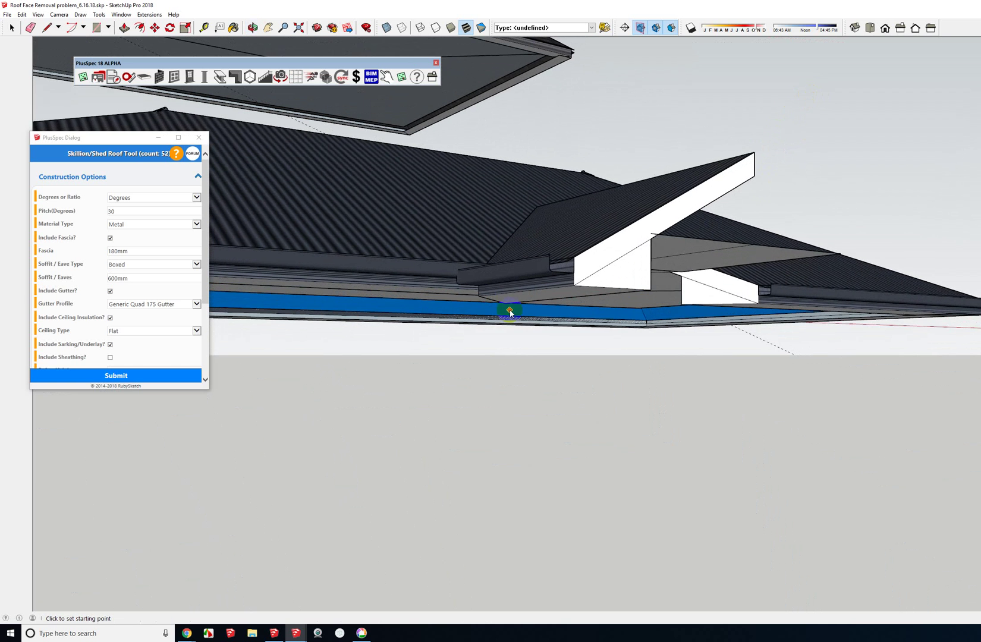
pyautogui.moveTo(487, 292)
pyautogui.mouseDown(button='middle')
pyautogui.moveTo(521, 282)
pyautogui.moveTo(388, 245)
pyautogui.moveTo(565, 205)
pyautogui.moveTo(770, 222)
pyautogui.moveTo(808, 245)
pyautogui.moveTo(674, 263)
pyautogui.moveTo(620, 258)
pyautogui.moveTo(346, 390)
pyautogui.moveTo(618, 311)
pyautogui.moveTo(661, 257)
pyautogui.moveTo(648, 223)
pyautogui.moveTo(598, 237)
pyautogui.moveTo(432, 215)
pyautogui.moveTo(342, 241)
pyautogui.moveTo(390, 384)
pyautogui.moveTo(499, 381)
pyautogui.moveTo(534, 345)
pyautogui.mouseUp(button='middle')
# Step: Delete the dormer roof group to expose the gutter corner
pyautogui.press('space')
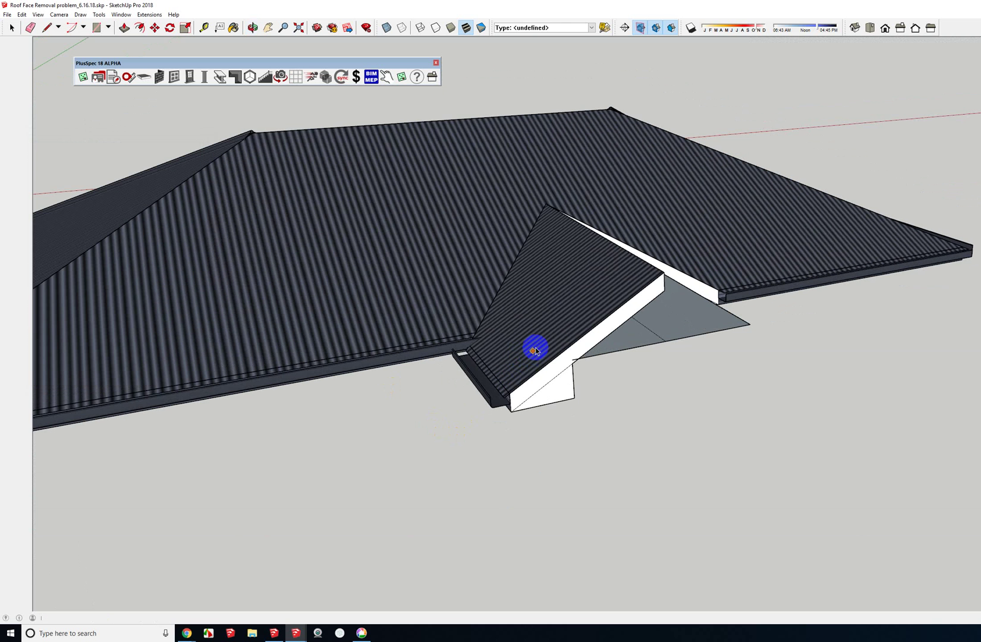
pyautogui.click(536, 349)
pyautogui.press('Delete')
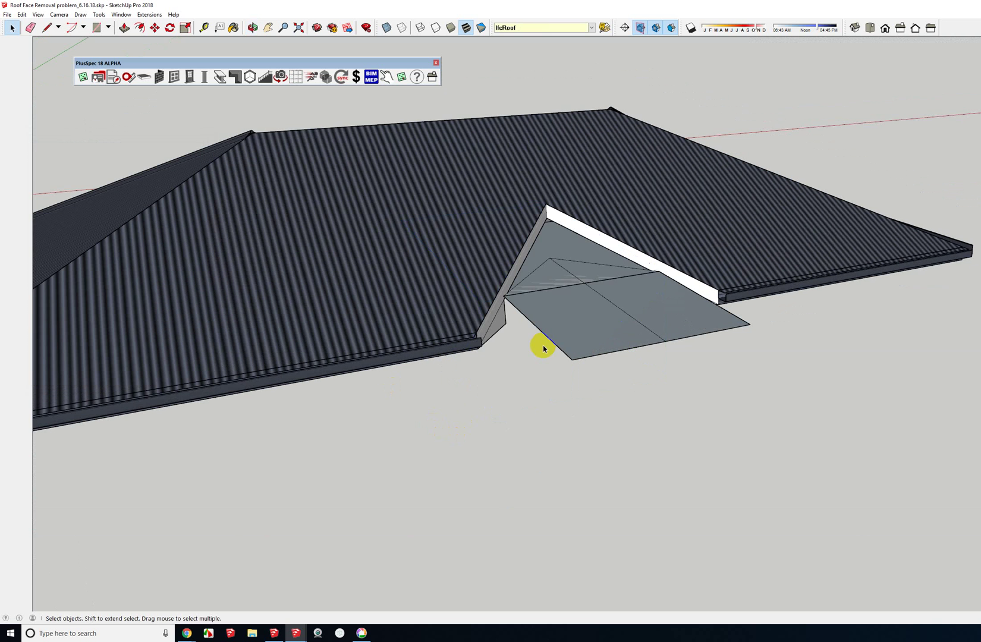
pyautogui.moveTo(539, 343); pyautogui.dragTo(438, 416, button='middle')
pyautogui.scroll(5, 461, 344)
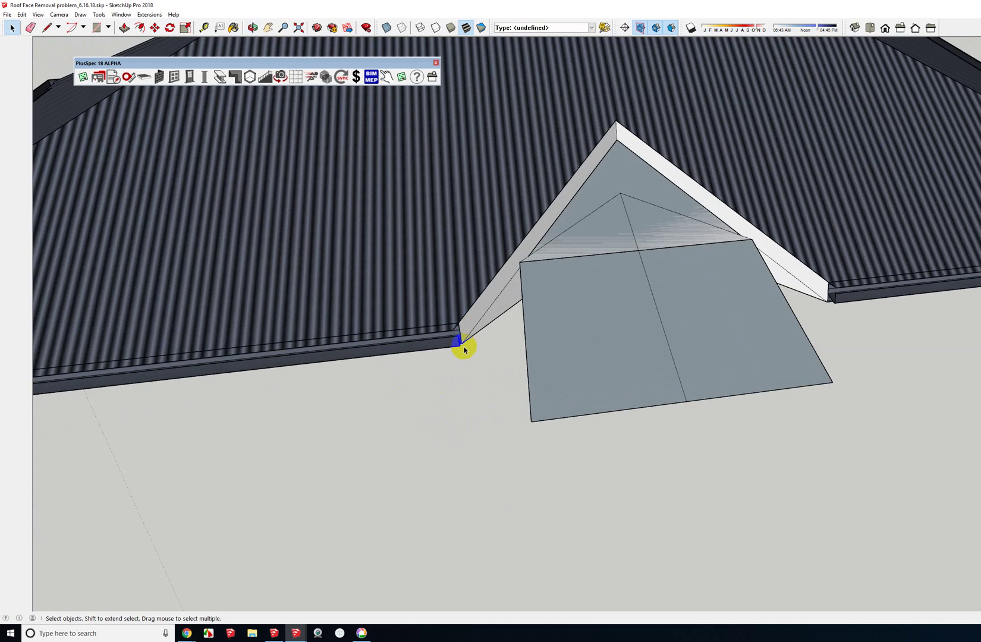
pyautogui.moveTo(462, 344); pyautogui.dragTo(550, 321, button='middle')
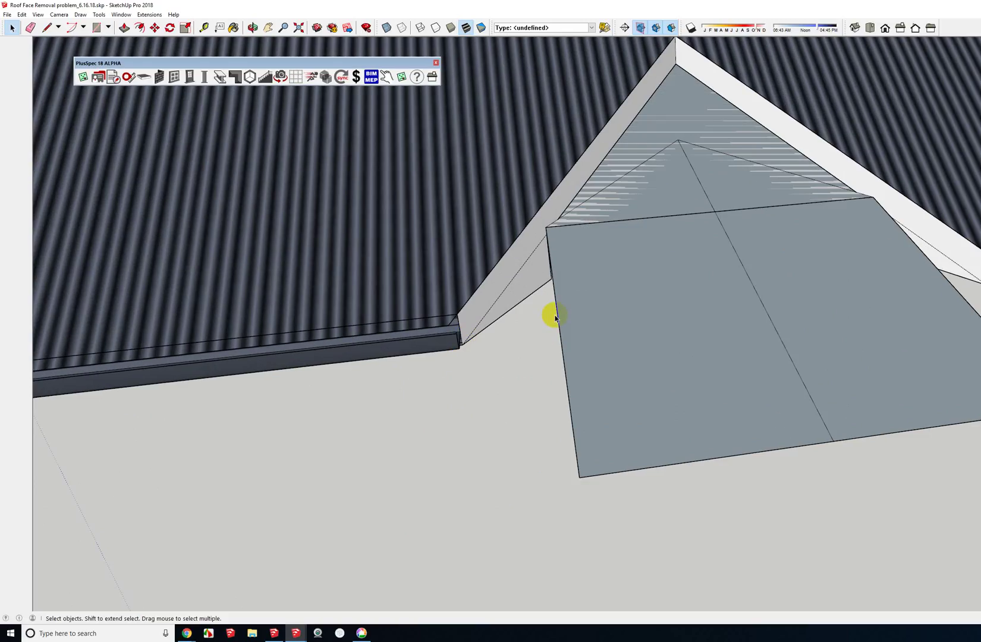
# Step: Place a Tape Measure guide at the gutter corner and restore the skillion roof
pyautogui.press('t')
pyautogui.click(557, 318)
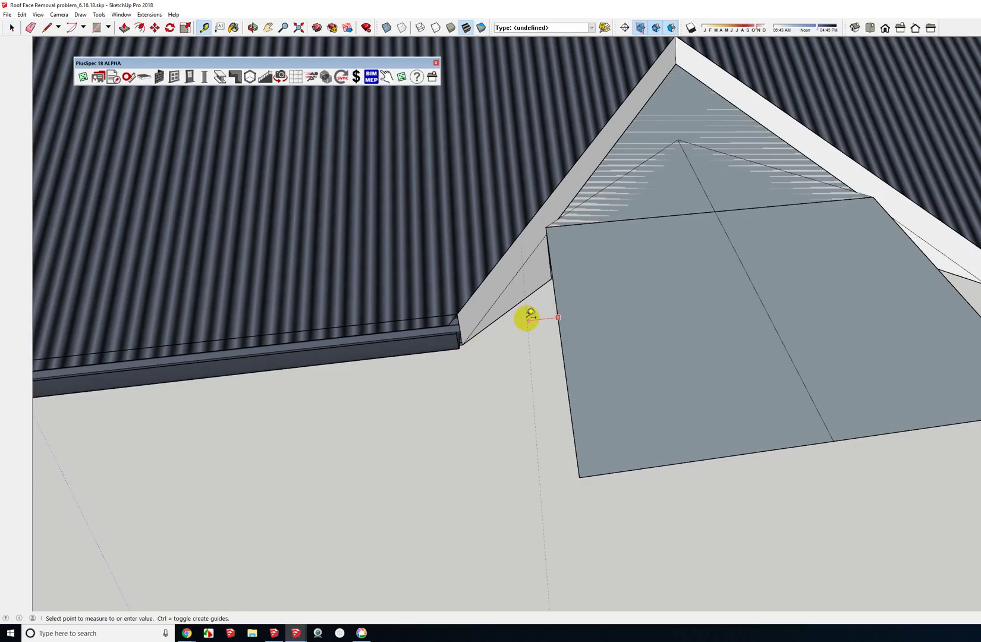
pyautogui.click(457, 314)
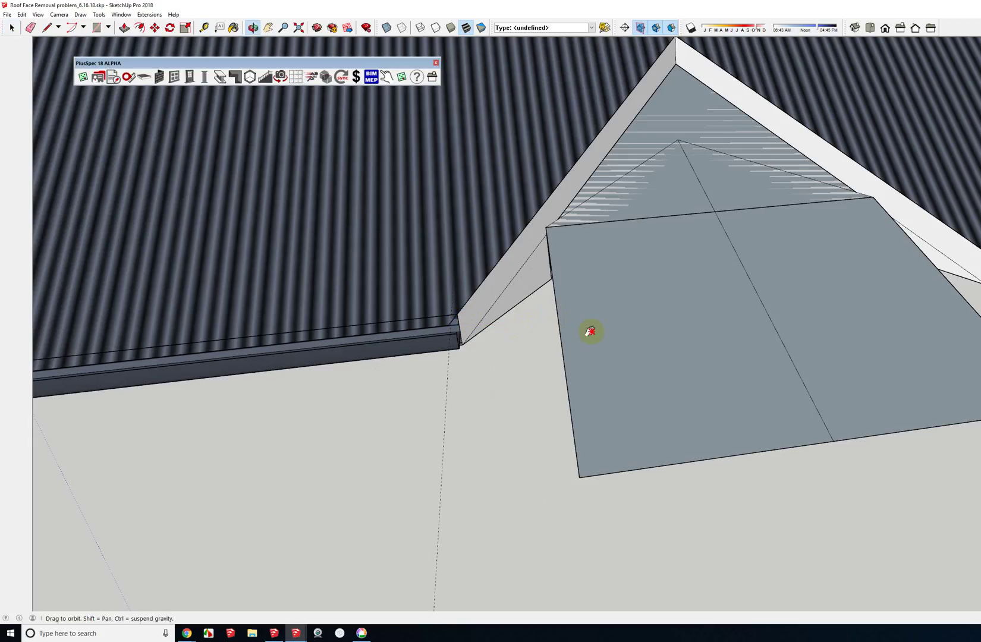
pyautogui.moveTo(591, 332); pyautogui.dragTo(628, 366, button='middle')
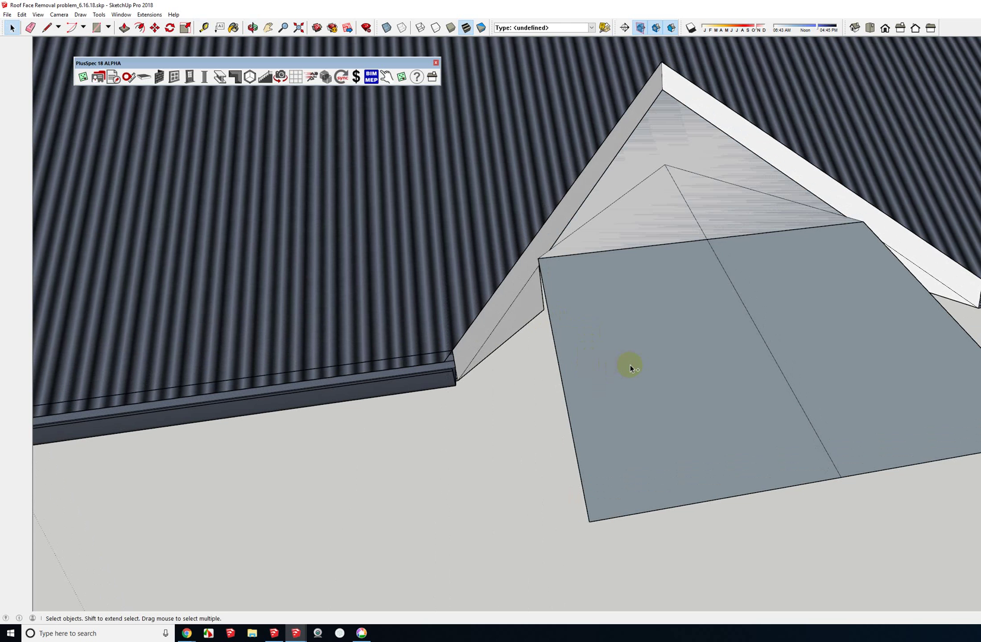
pyautogui.click(631, 365)
# Step: Reopen the Skillion Roof Tool showing 30° pitch, Metal, boxed 600mm eaves and Generic Quad 175 Gutter
pyautogui.scroll(-5, 722, 378)
pyautogui.moveTo(475, 373); pyautogui.dragTo(576, 324, button='middle')
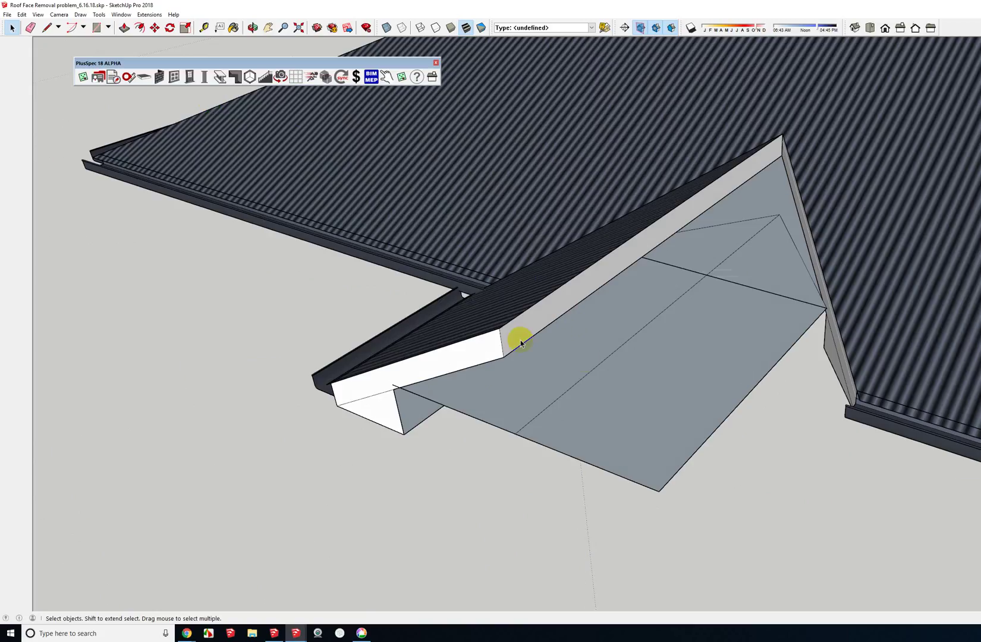
pyautogui.moveTo(609, 365); pyautogui.dragTo(532, 324, button='middle')
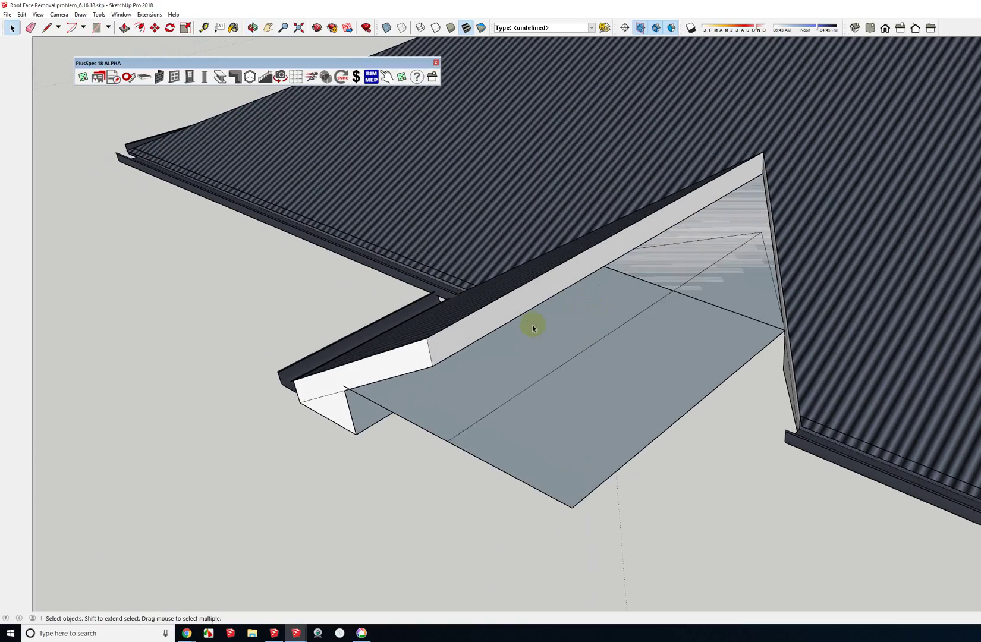
pyautogui.click(236, 78)
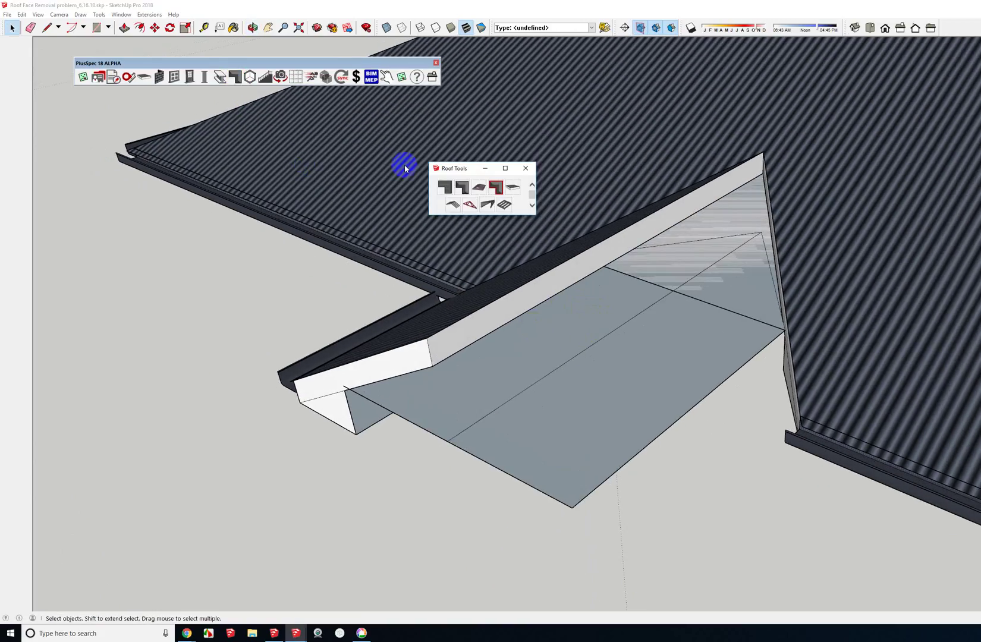
pyautogui.click(450, 189)
pyautogui.click(445, 191)
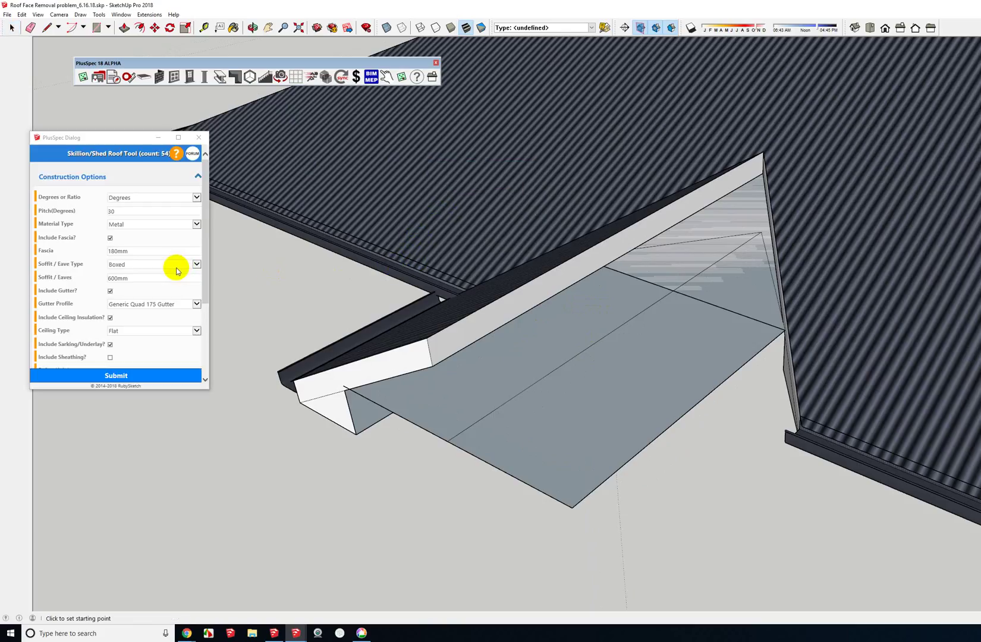
pyautogui.scroll(-3, 173, 273)
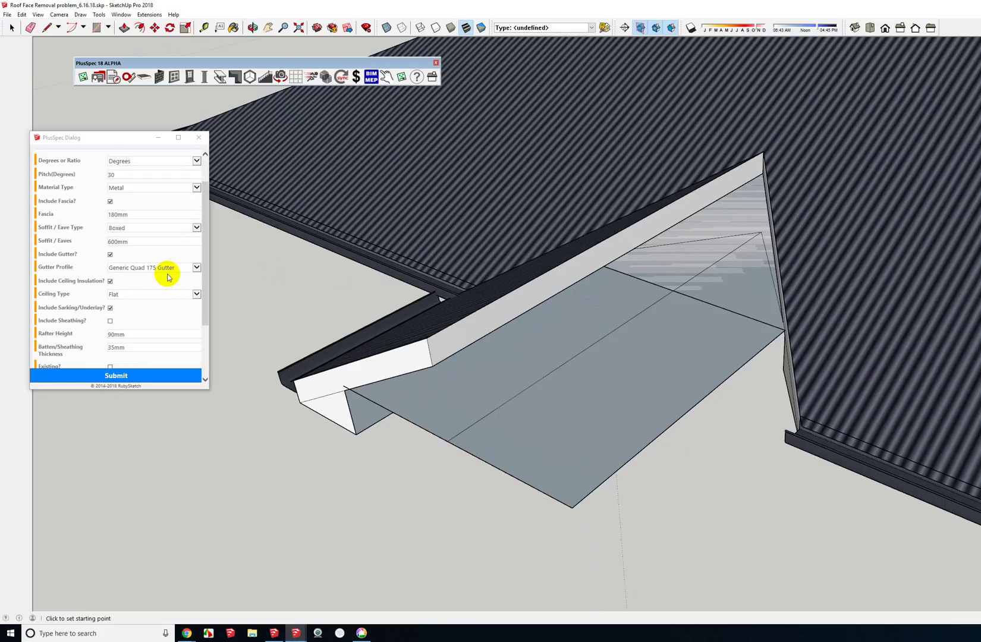
pyautogui.scroll(1, 169, 277)
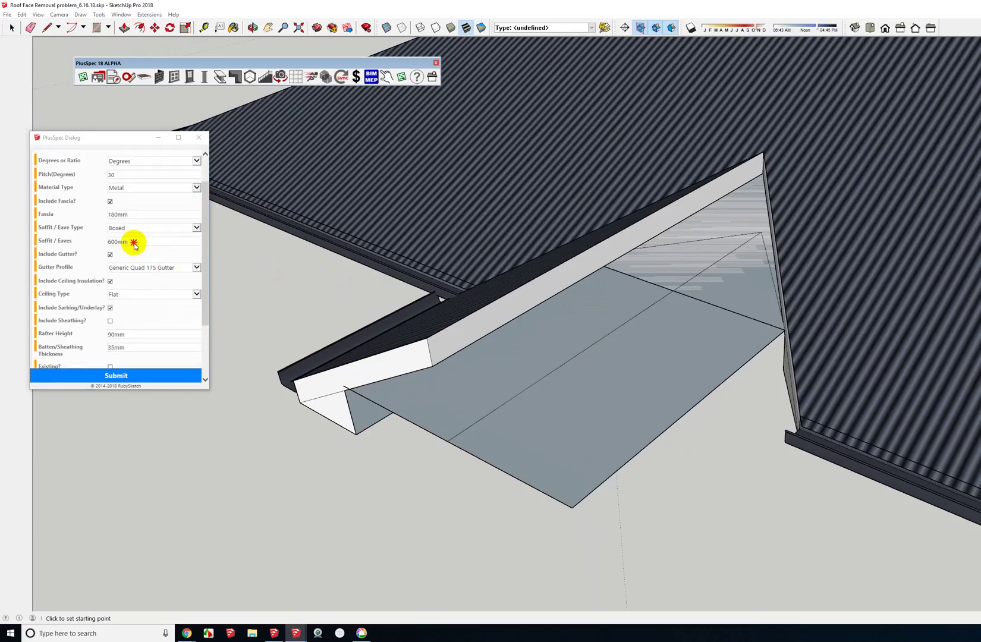
# Step: Change Soffit / Eaves from 1'6 7/8" to 1'7, dismissing the uncompleted-fields alerts
pyautogui.click(87, 244)
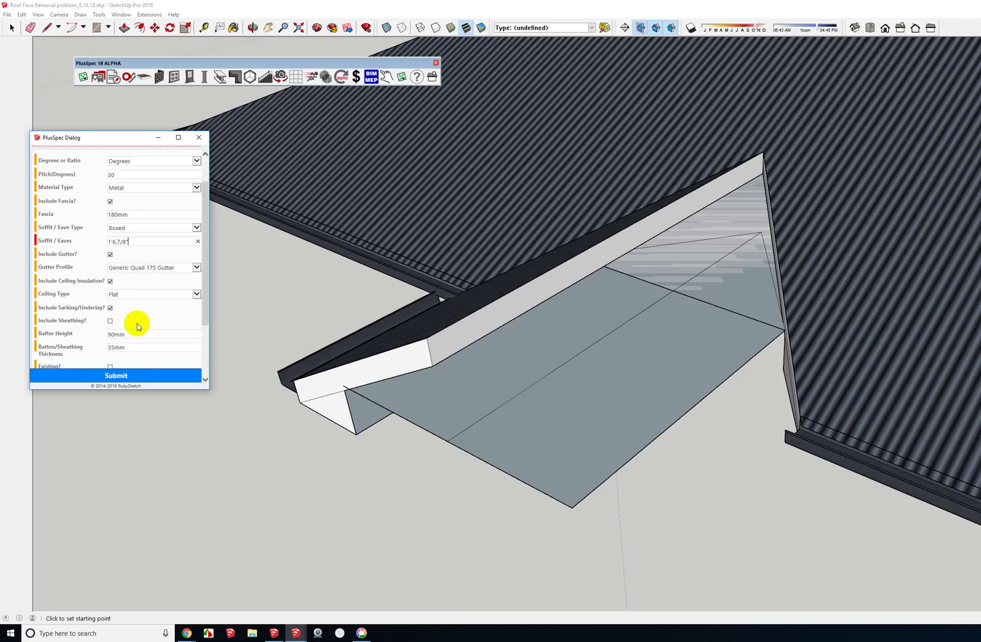
pyautogui.click(139, 376)
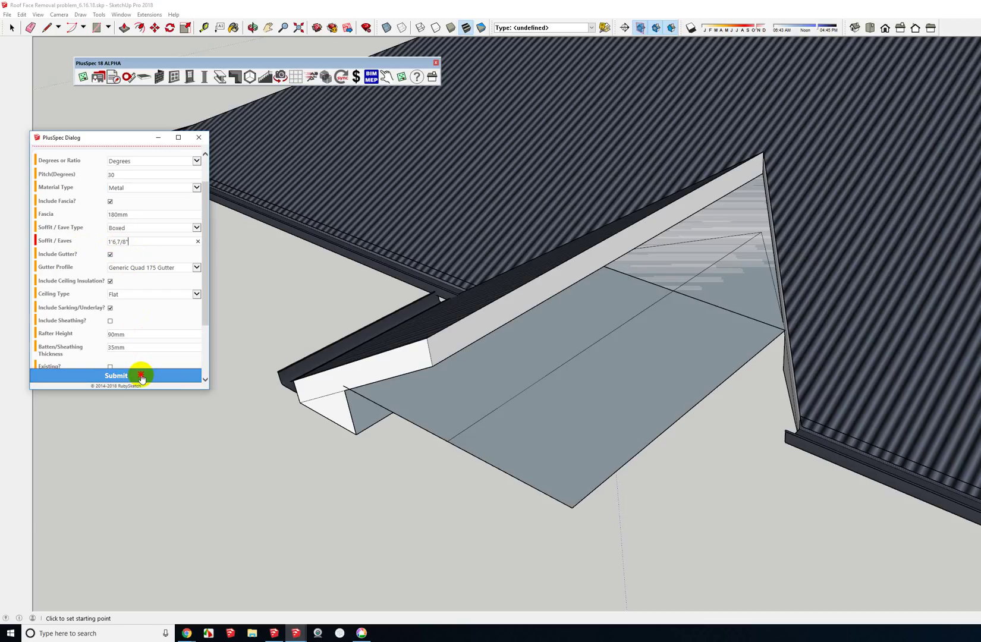
pyautogui.click(156, 284)
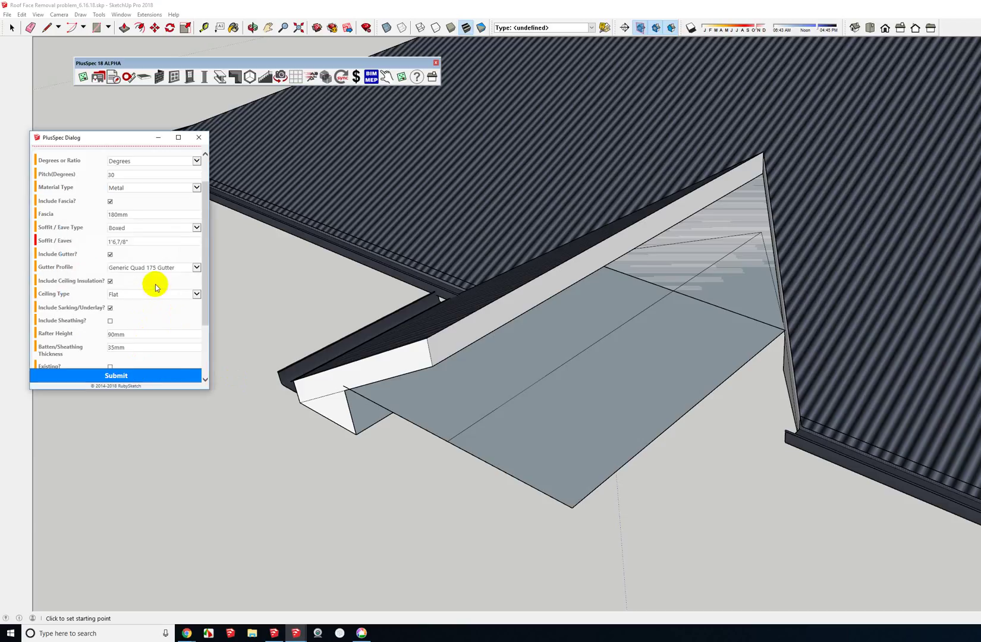
pyautogui.click(118, 241)
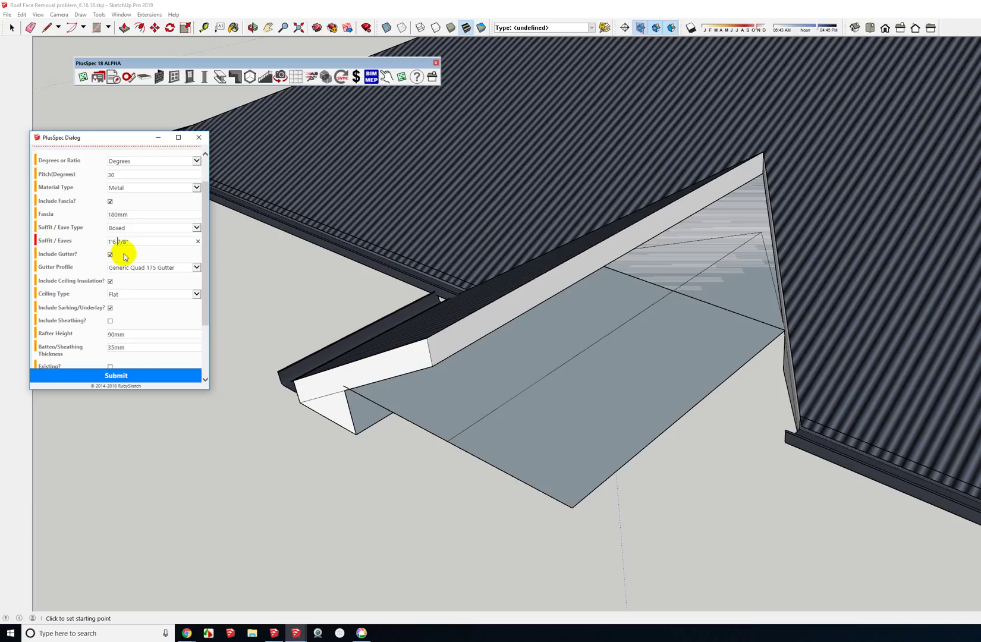
pyautogui.click(108, 374)
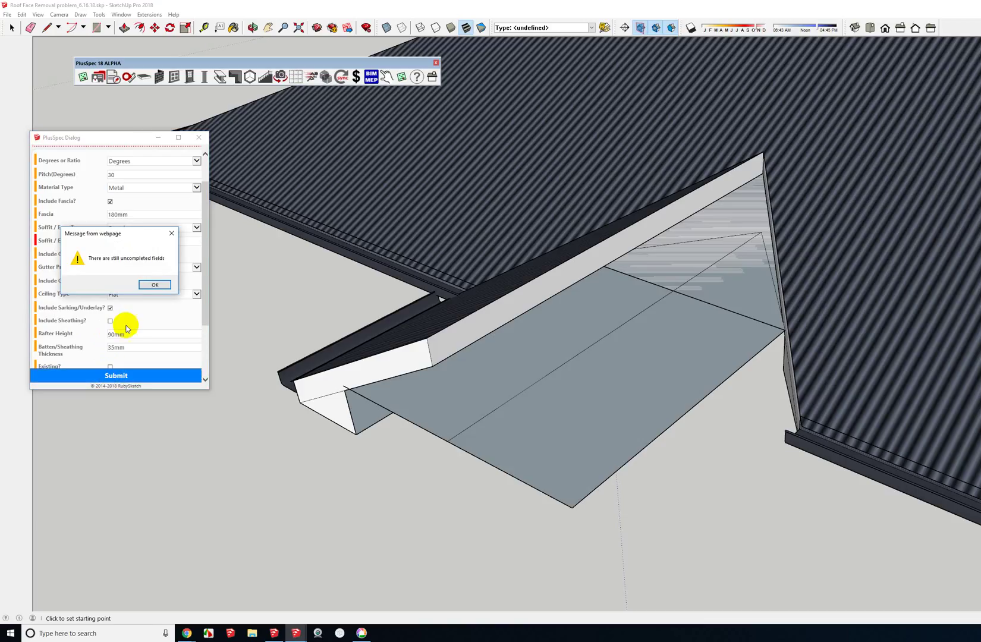
pyautogui.click(152, 284)
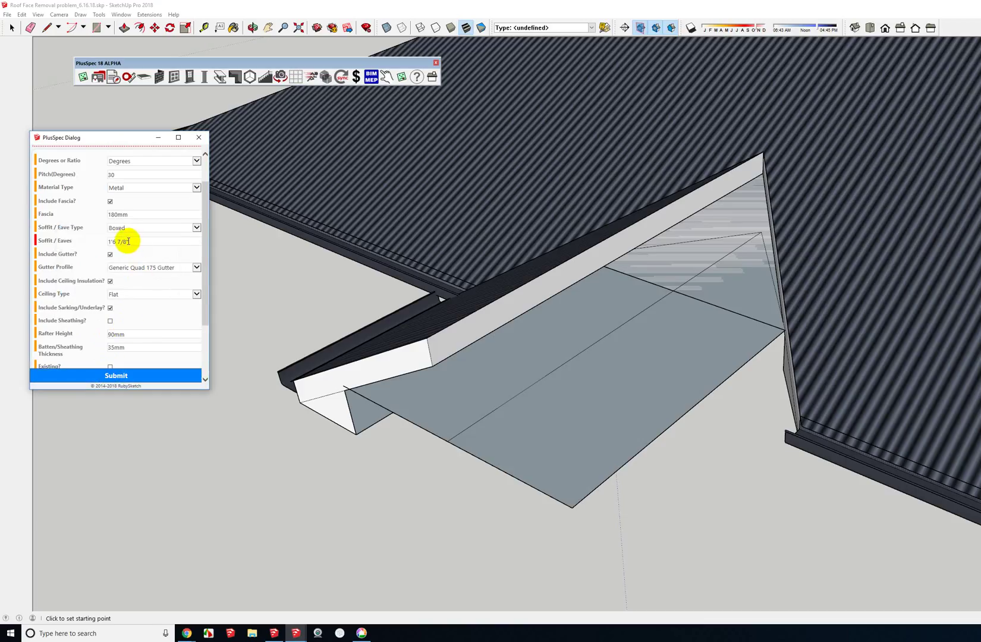
pyautogui.moveTo(127, 240); pyautogui.dragTo(112, 243)
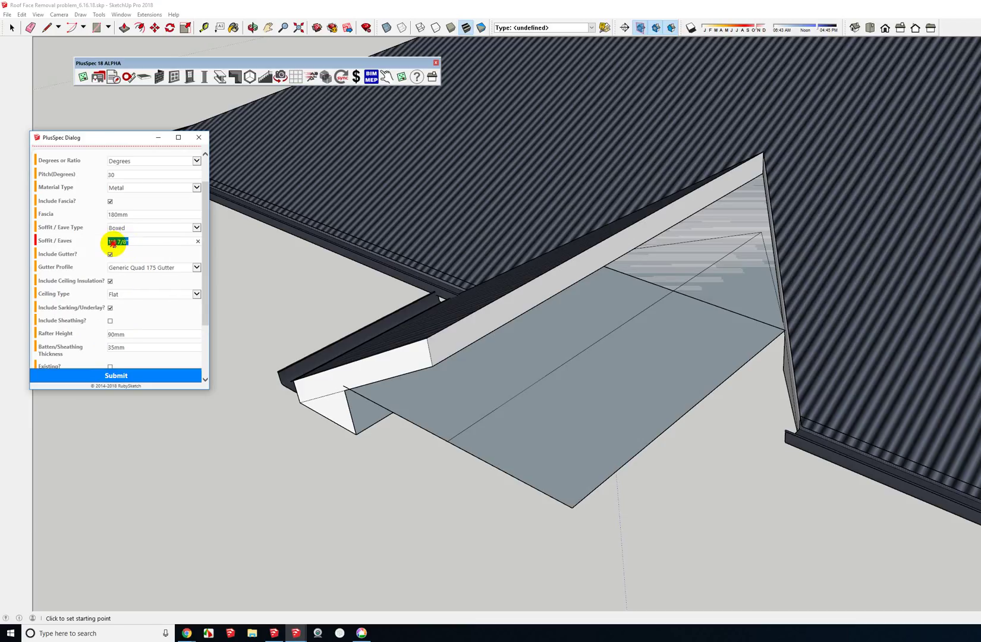
pyautogui.press('BackSpace')
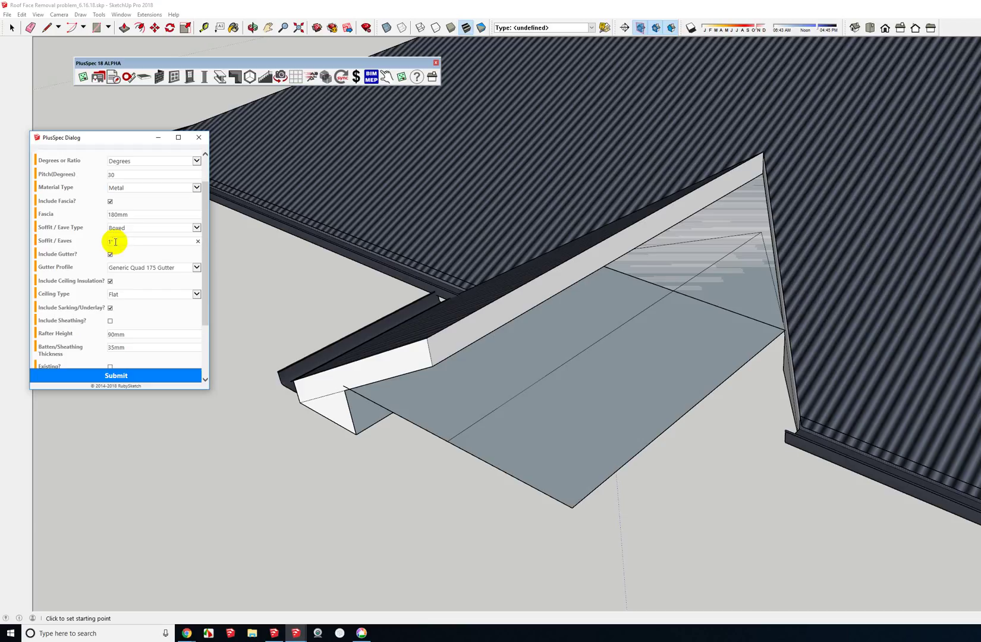
# Step: Trace the gable extension's eave outline, removing fascia on one edge, and close the loop
pyautogui.click(783, 332)
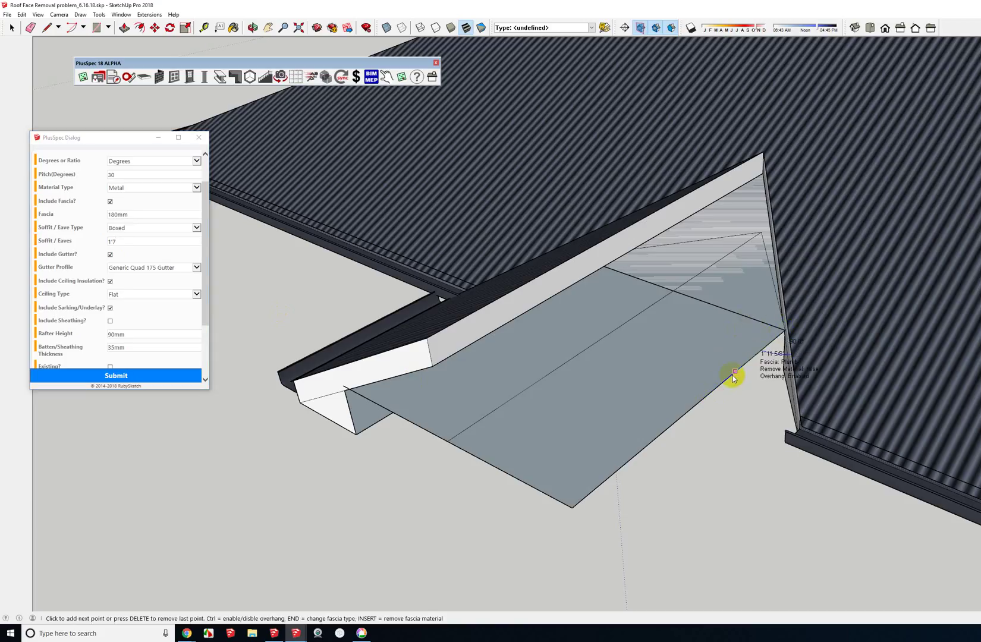
pyautogui.click(579, 504)
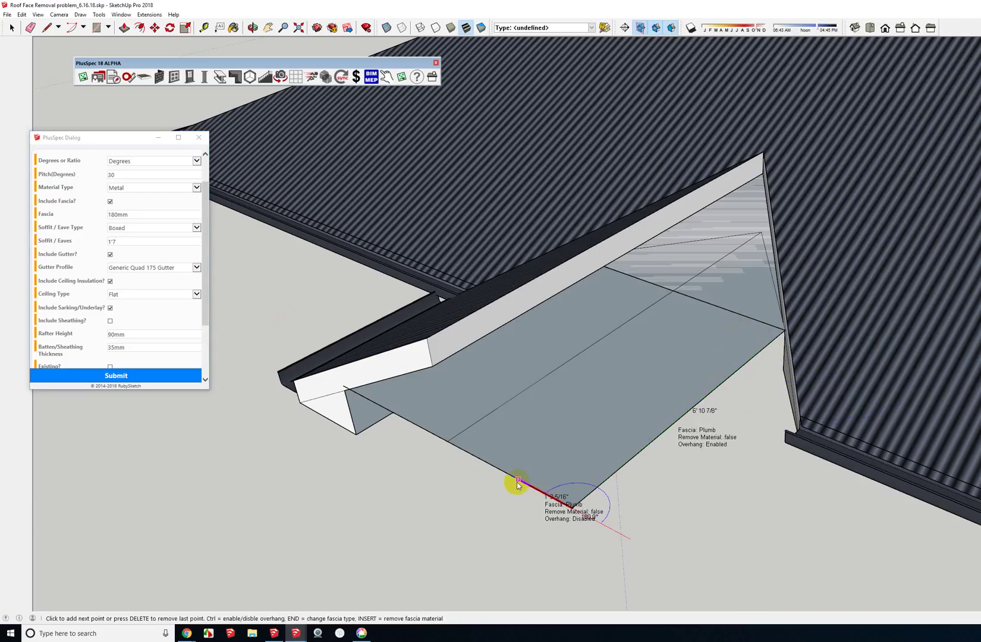
pyautogui.press('Insert')
pyautogui.click(449, 440)
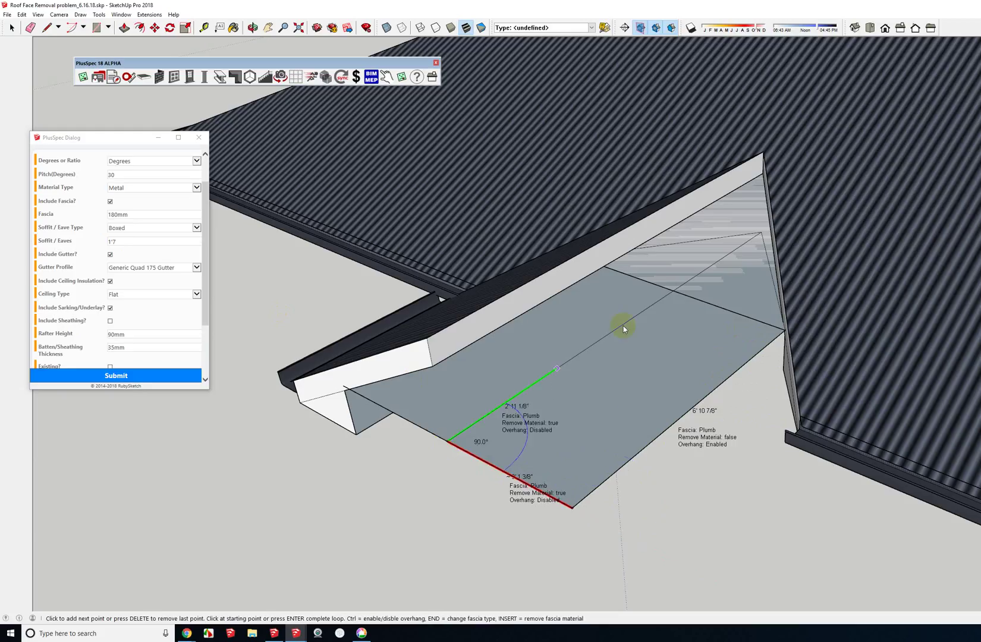
pyautogui.click(761, 233)
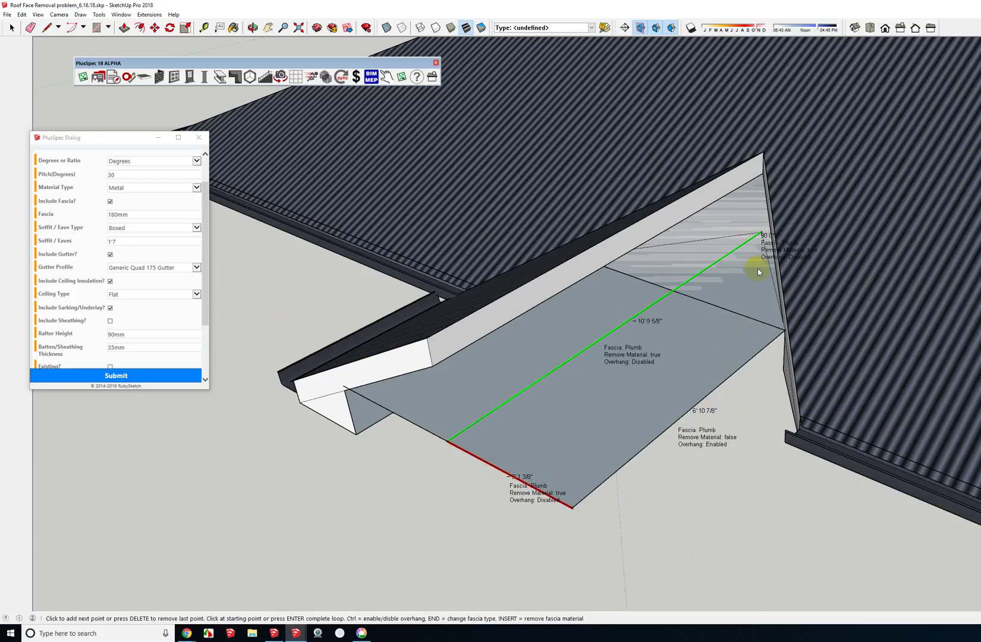
pyautogui.click(779, 331)
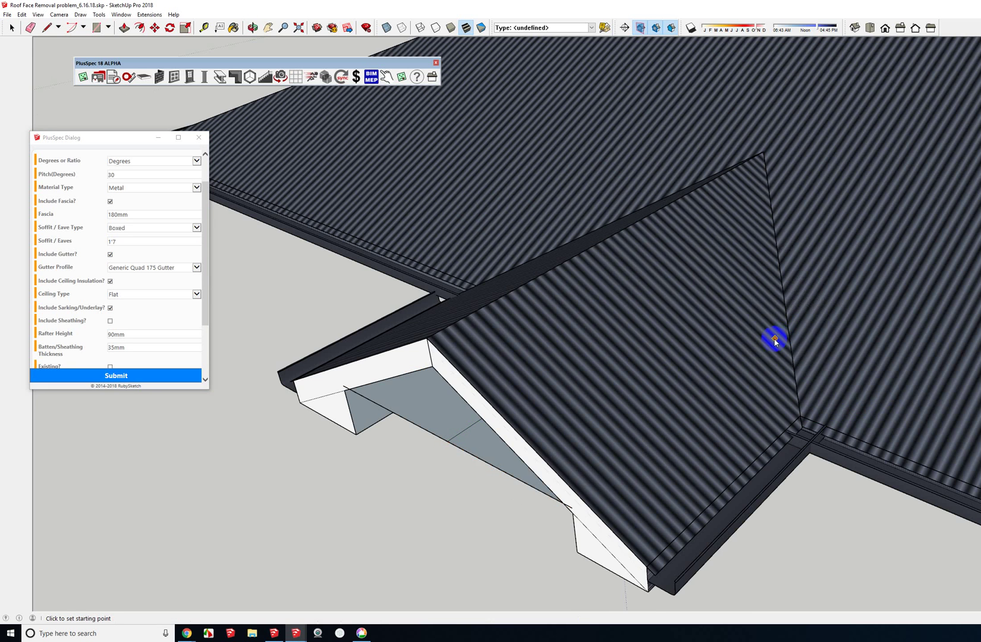
# Step: Inspect the new corrugated gable roof from several angles and close the PlusSpec roof settings
pyautogui.moveTo(712, 340); pyautogui.dragTo(760, 346, button='middle')
pyautogui.scroll(4, 747, 339)
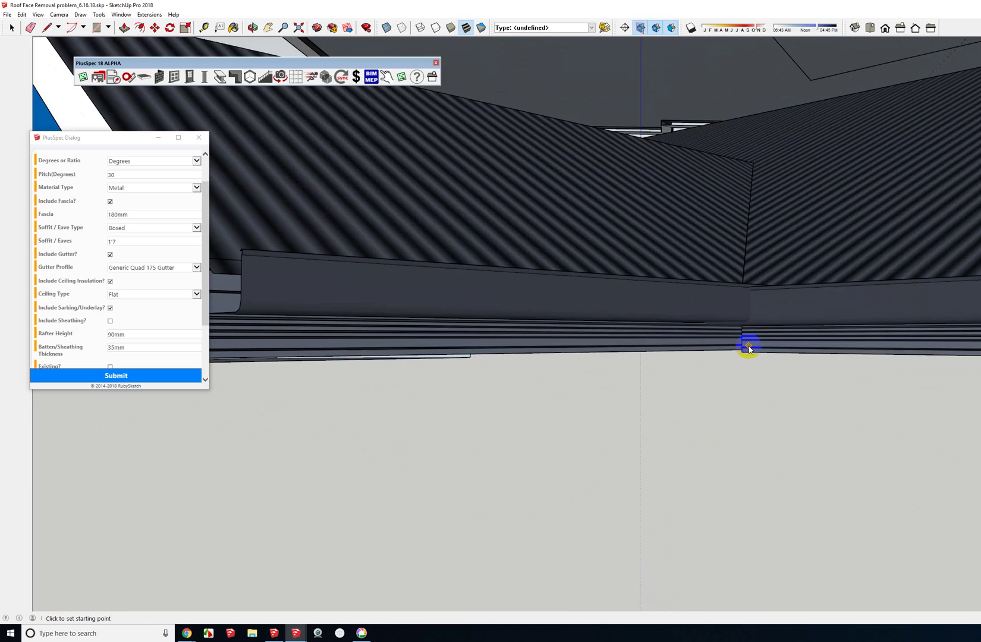
pyautogui.scroll(-2, 737, 339)
pyautogui.scroll(-4, 727, 308)
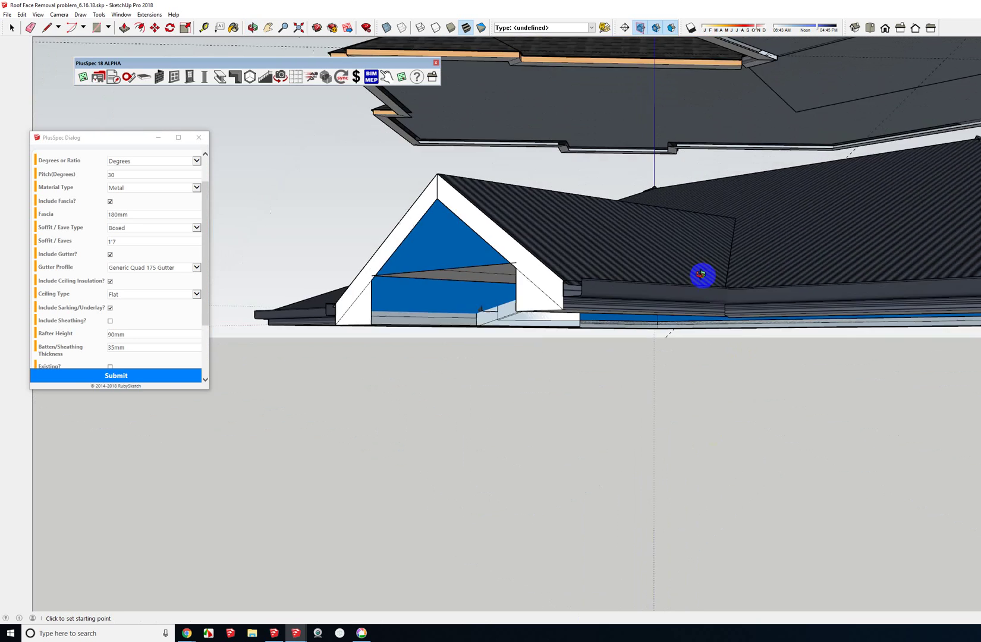
pyautogui.moveTo(701, 274); pyautogui.dragTo(735, 469, button='middle')
pyautogui.moveTo(758, 306); pyautogui.dragTo(533, 352, button='middle')
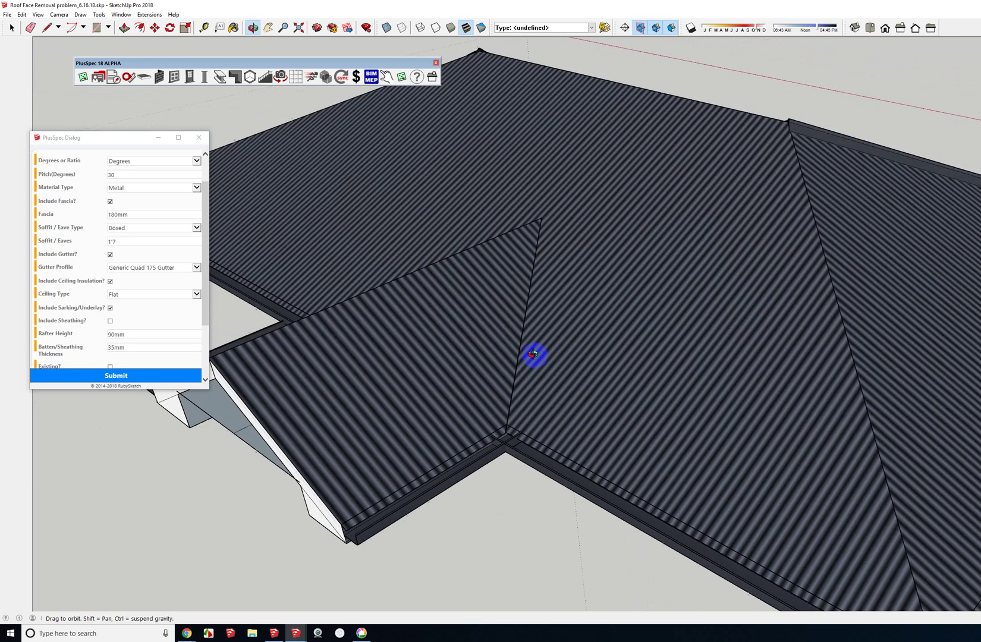
pyautogui.scroll(-3, 532, 356)
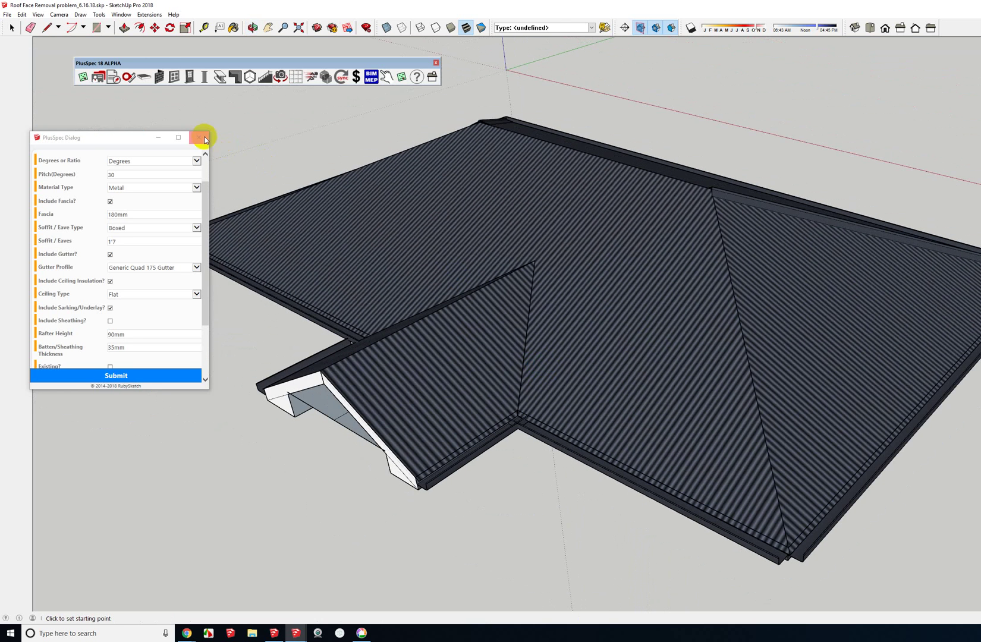
pyautogui.click(199, 138)
pyautogui.moveTo(510, 247); pyautogui.dragTo(480, 217, button='middle')
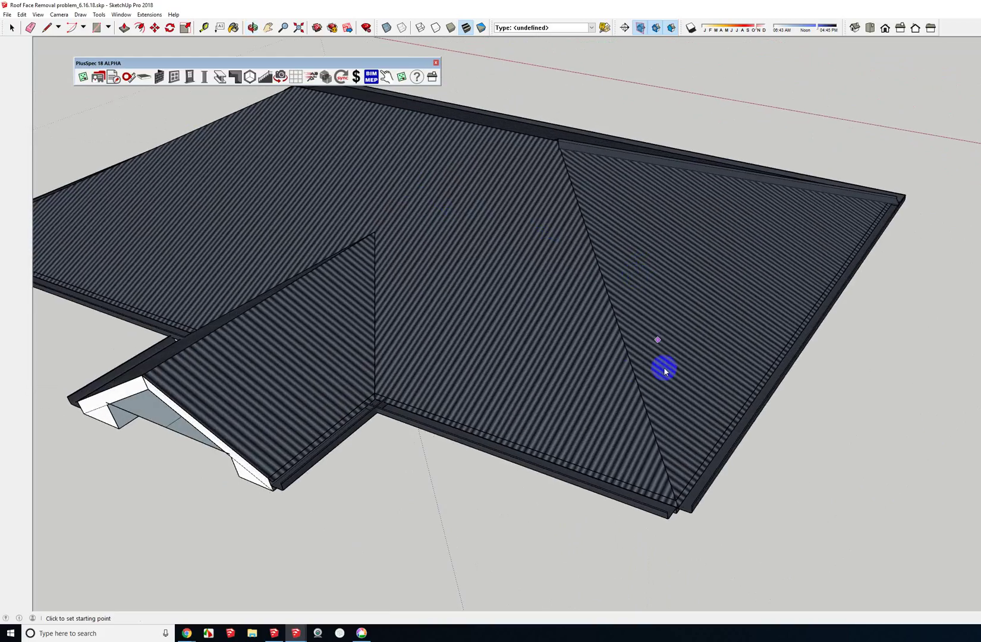
pyautogui.click(235, 78)
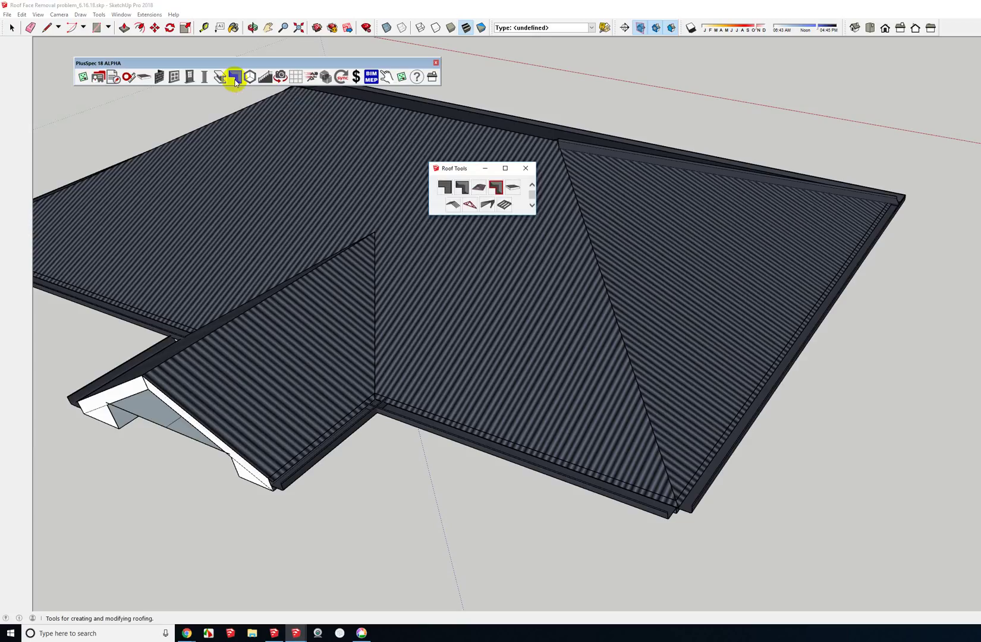
pyautogui.click(488, 206)
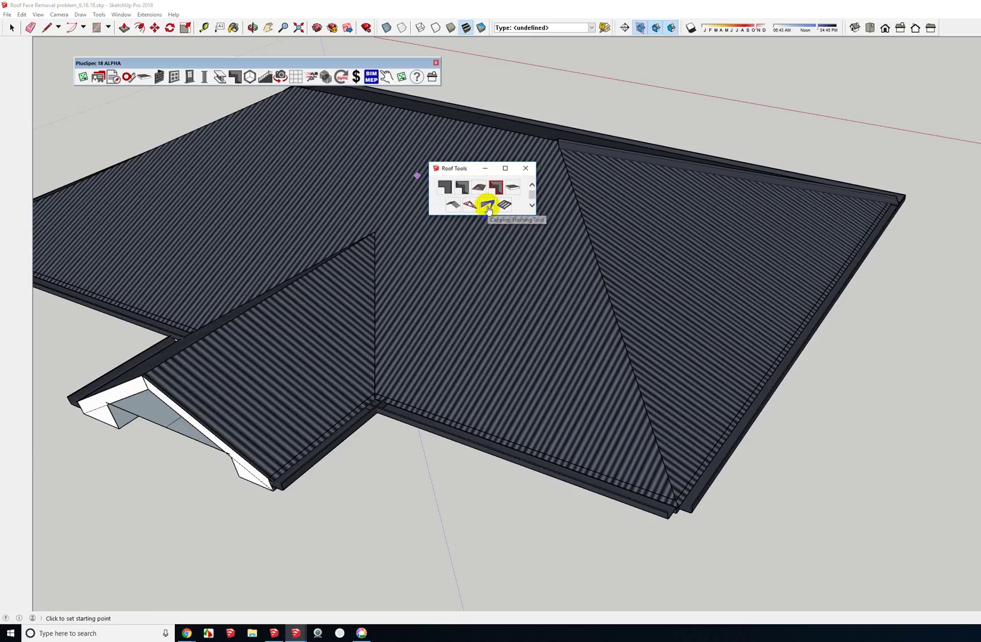
pyautogui.click(489, 207)
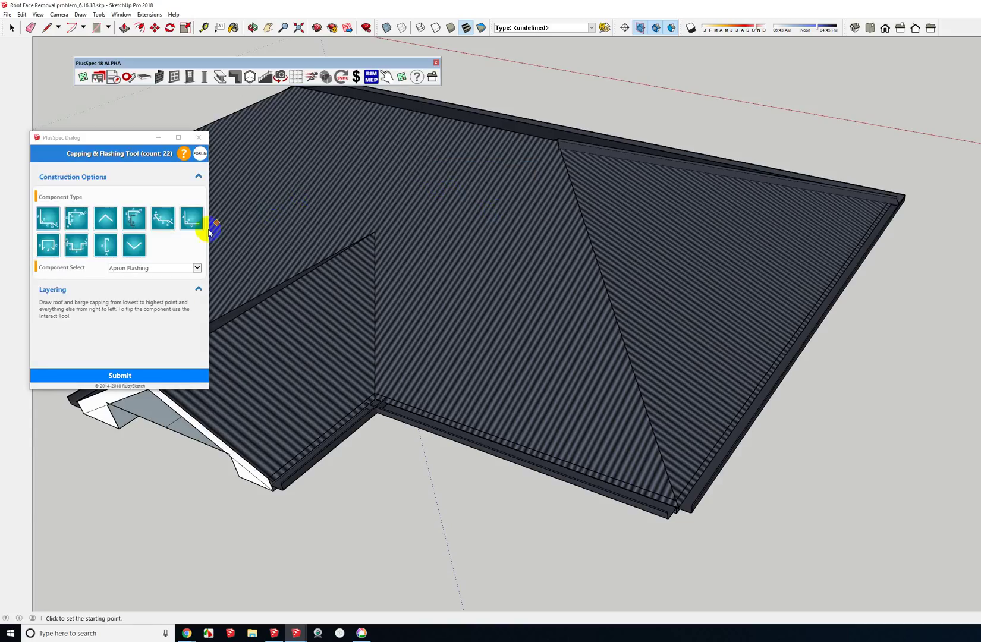
pyautogui.click(104, 219)
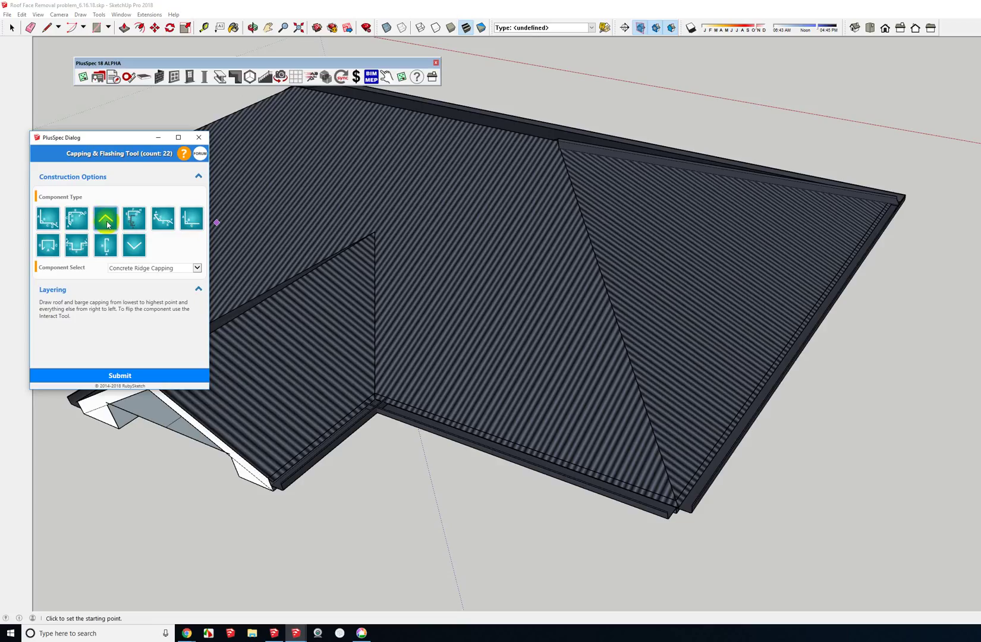
pyautogui.click(163, 268)
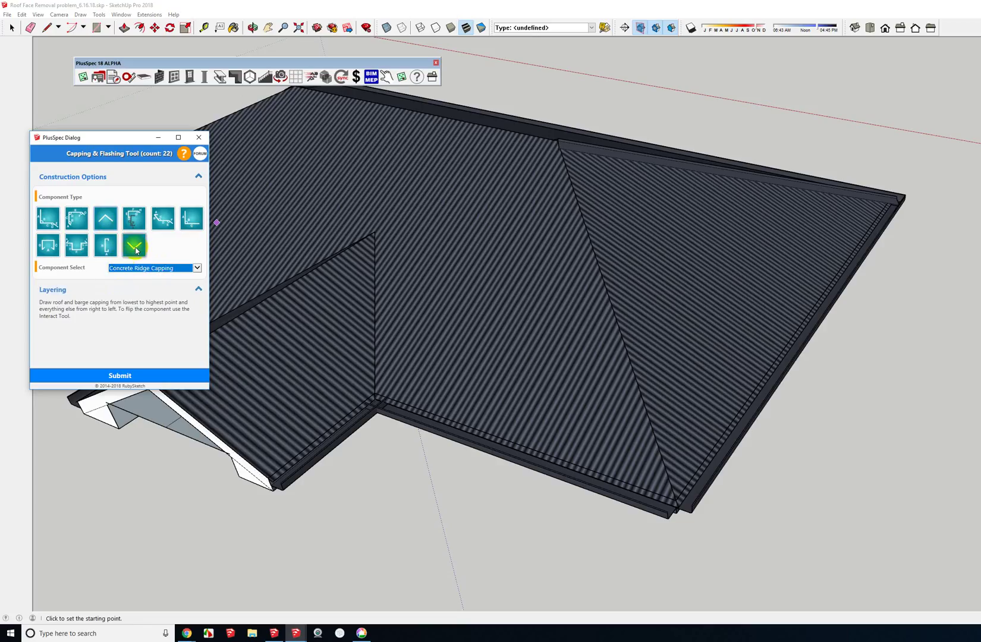
pyautogui.click(108, 223)
pyautogui.click(143, 376)
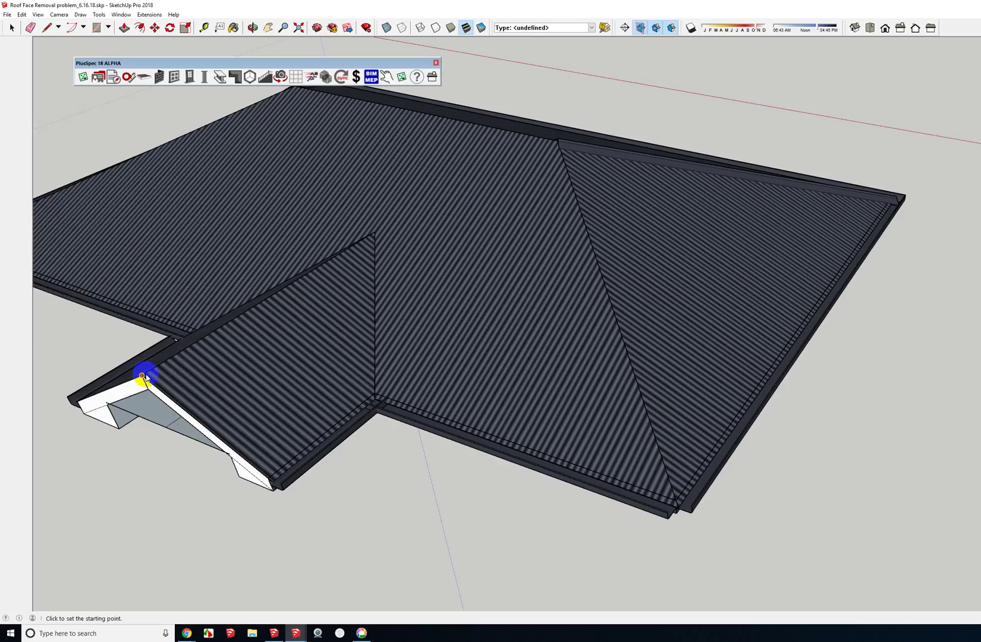
pyautogui.click(143, 376)
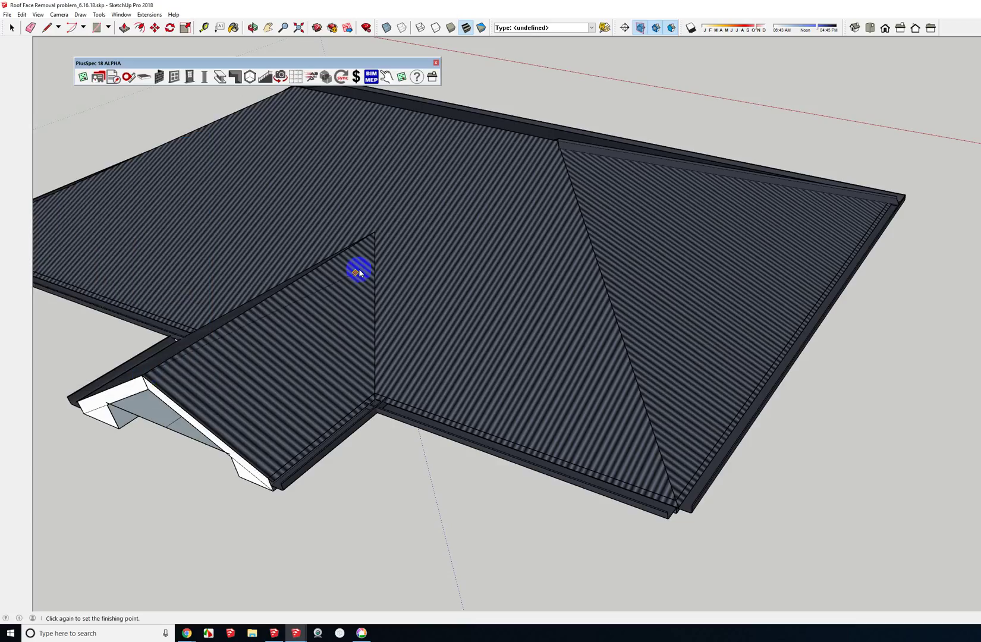
pyautogui.click(374, 235)
pyautogui.scroll(-3, 374, 235)
pyautogui.moveTo(375, 235); pyautogui.dragTo(464, 263, button='middle')
pyautogui.scroll(-2, 346, 317)
pyautogui.press('space')
pyautogui.click(301, 353)
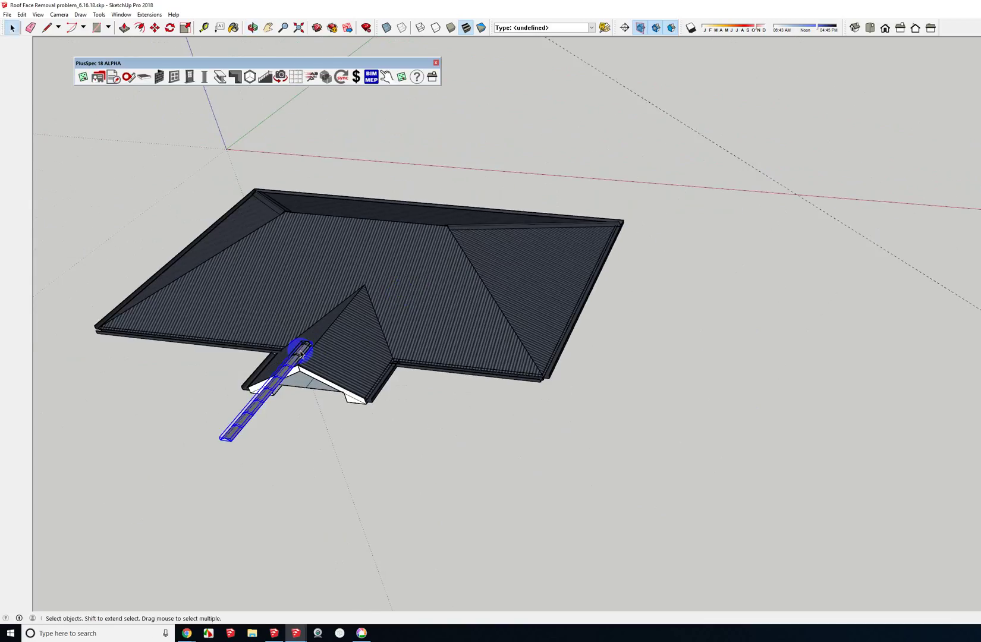
pyautogui.press('Delete')
pyautogui.scroll(5, 344, 333)
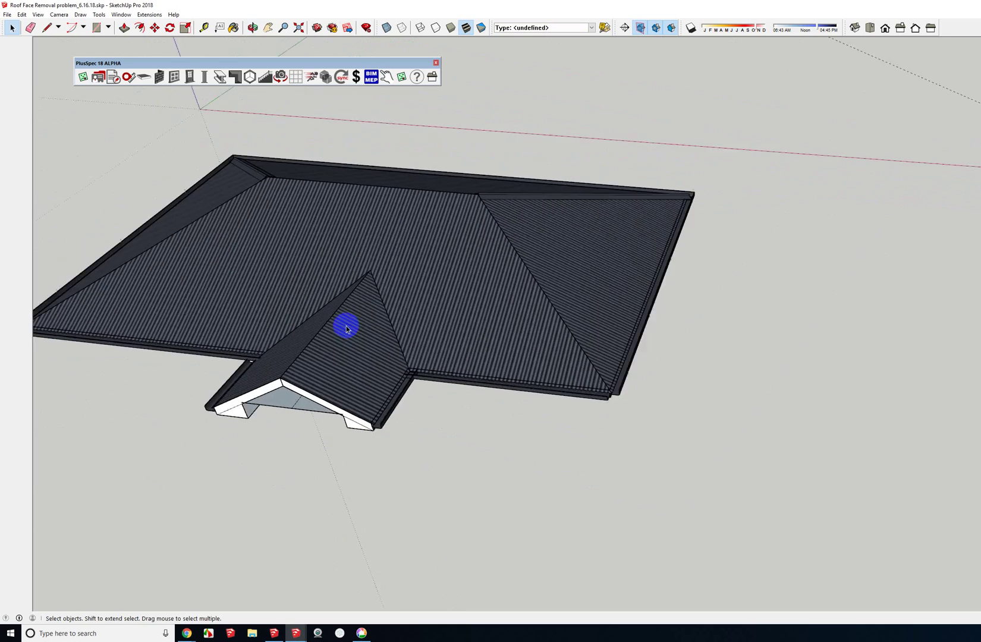
pyautogui.moveTo(344, 324)
pyautogui.mouseDown(button='middle')
pyautogui.moveTo(799, 197)
pyautogui.moveTo(764, 167)
pyautogui.moveTo(583, 278)
pyautogui.moveTo(427, 345)
pyautogui.moveTo(528, 255)
pyautogui.moveTo(565, 298)
pyautogui.mouseUp(button='middle')
pyautogui.scroll(4, 561, 321)
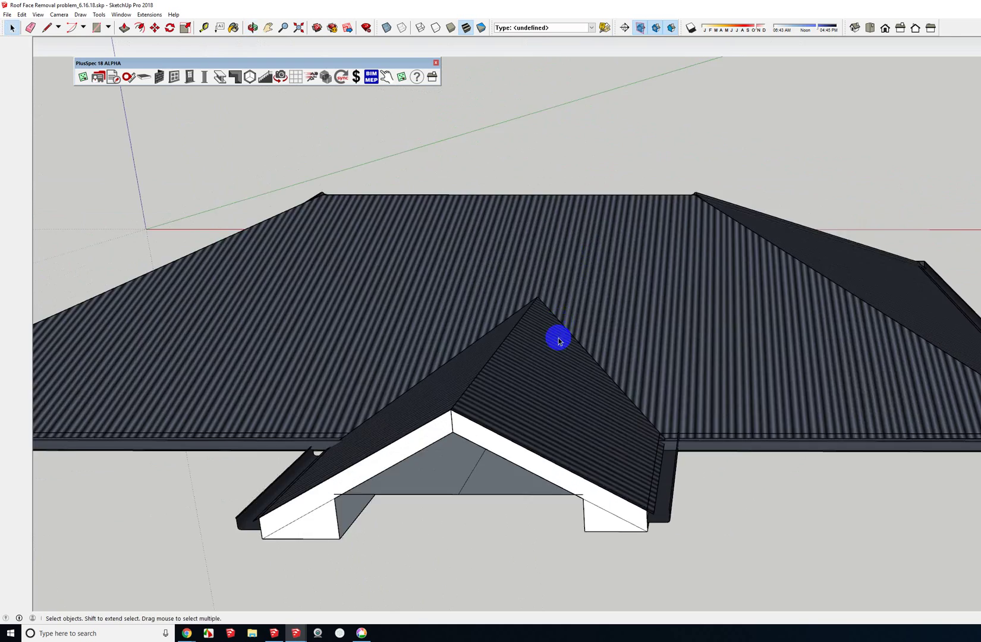
pyautogui.moveTo(558, 337)
pyautogui.mouseDown(button='middle')
pyautogui.moveTo(610, 233)
pyautogui.moveTo(641, 213)
pyautogui.moveTo(635, 246)
pyautogui.moveTo(510, 324)
pyautogui.moveTo(499, 351)
pyautogui.moveTo(470, 370)
pyautogui.mouseUp(button='middle')
pyautogui.scroll(-6, 438, 351)
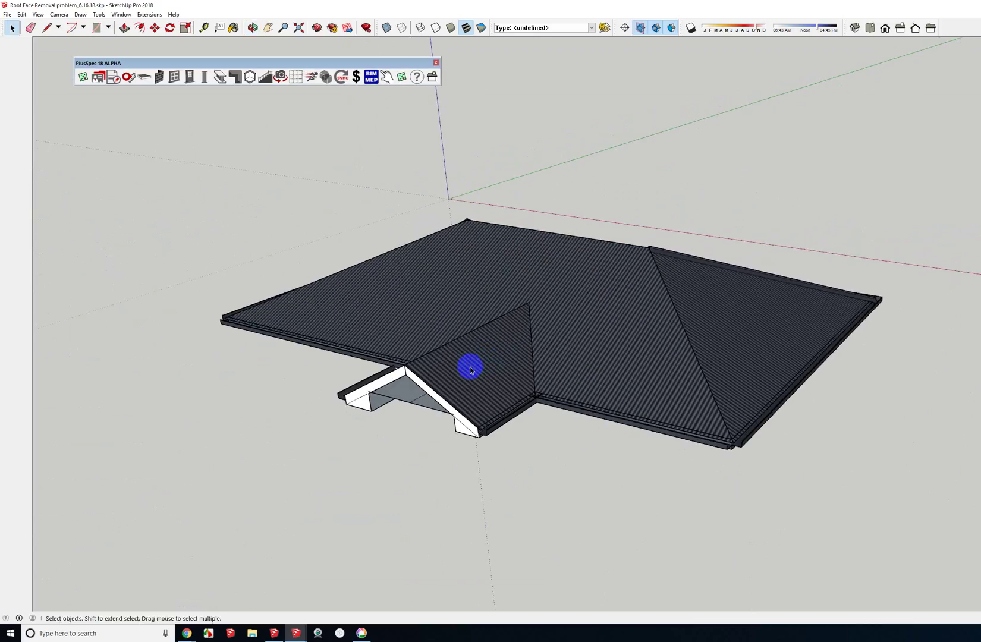
# Step: Select the hip and gable roofs and open their + ROOF Edit Roof settings
pyautogui.click(503, 361)
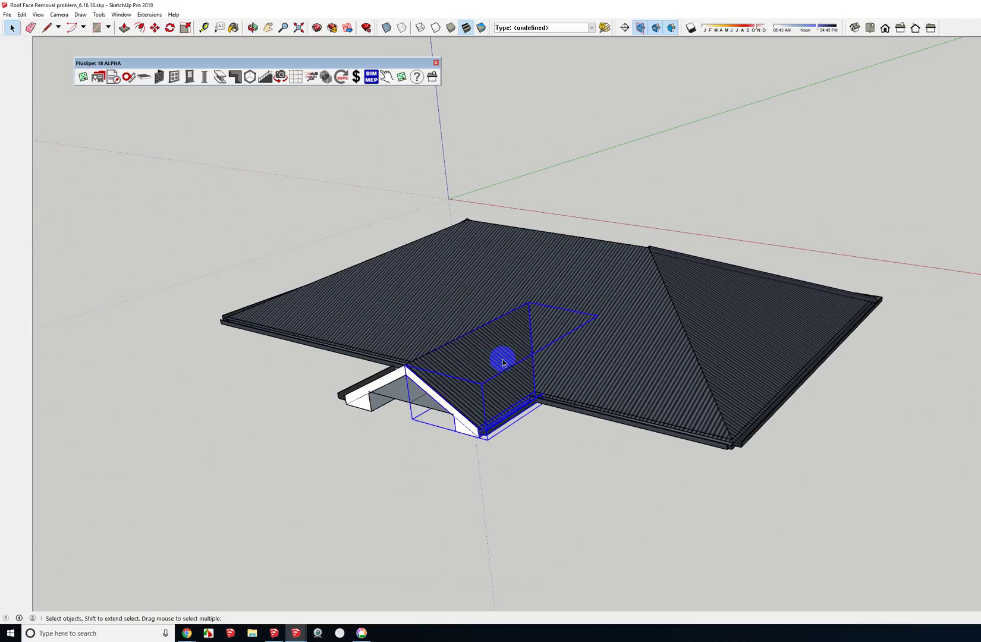
pyautogui.click(586, 354)
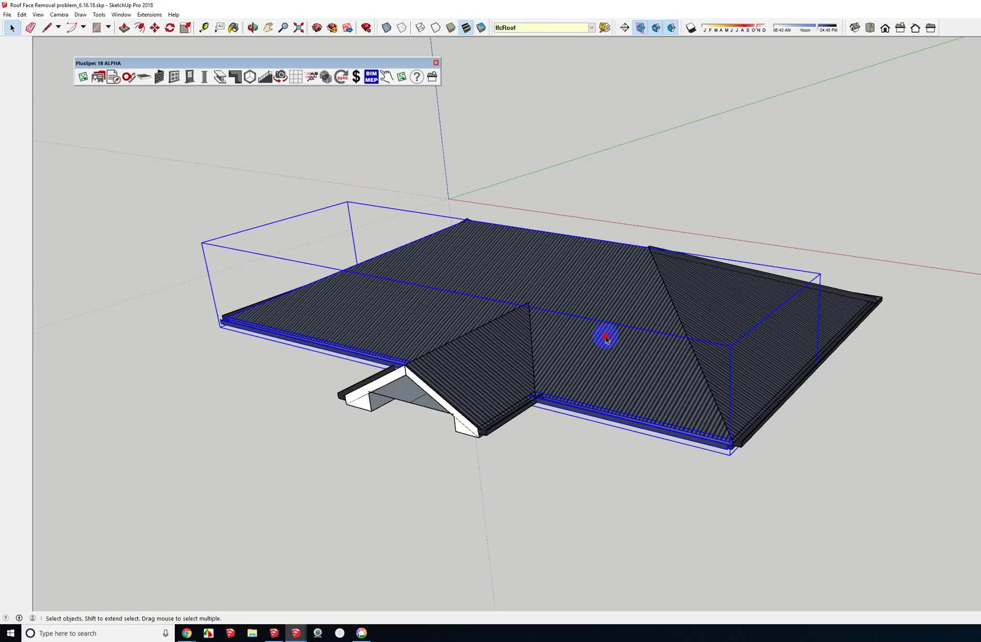
pyautogui.keyDown('shift'); pyautogui.click(473, 362); pyautogui.keyUp('shift')
pyautogui.moveTo(473, 362); pyautogui.dragTo(539, 451, button='middle')
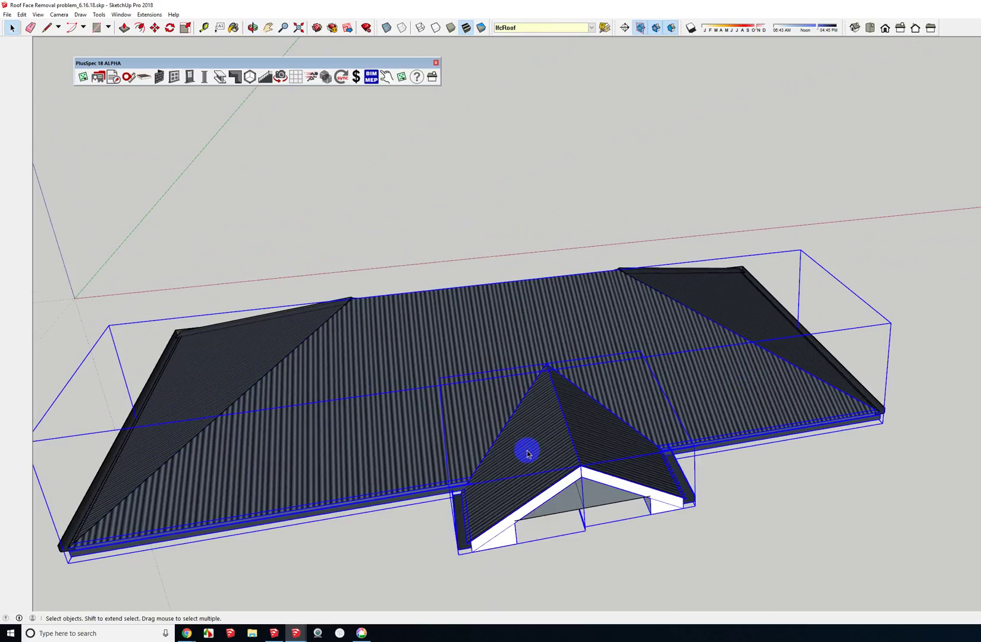
pyautogui.rightClick(528, 454)
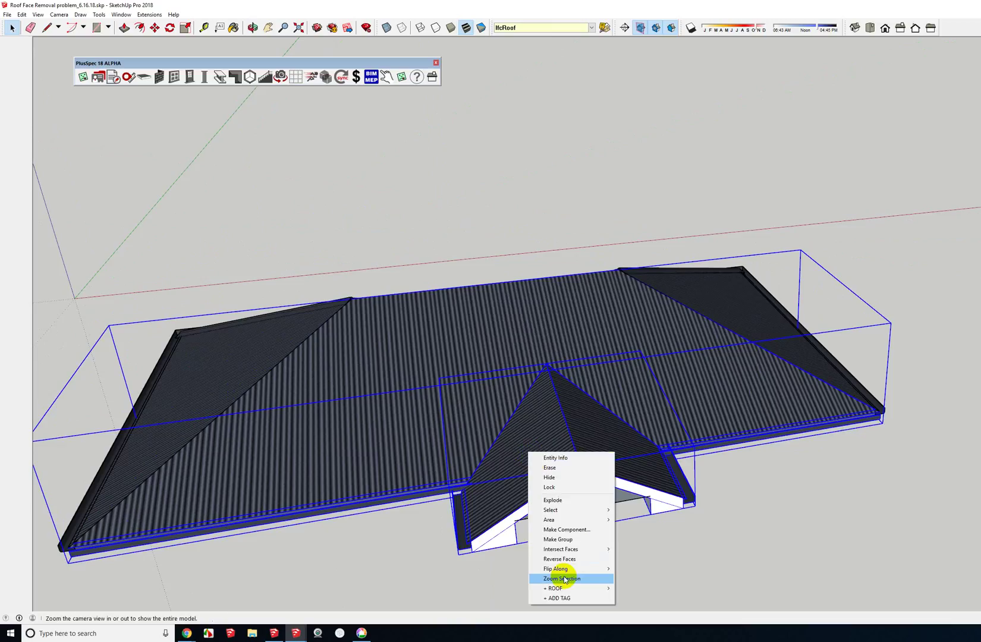
pyautogui.moveTo(561, 588)
pyautogui.click(630, 589)
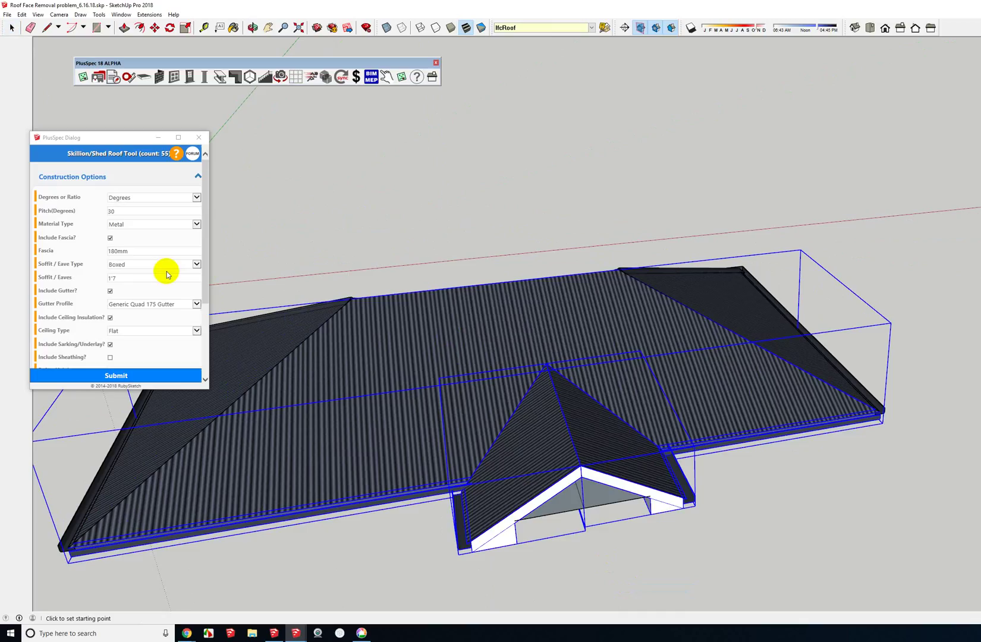
# Step: Change the Roofing material to Stramit Corrugated Night Sky (0.42) and submit
pyautogui.scroll(-3, 166, 274)
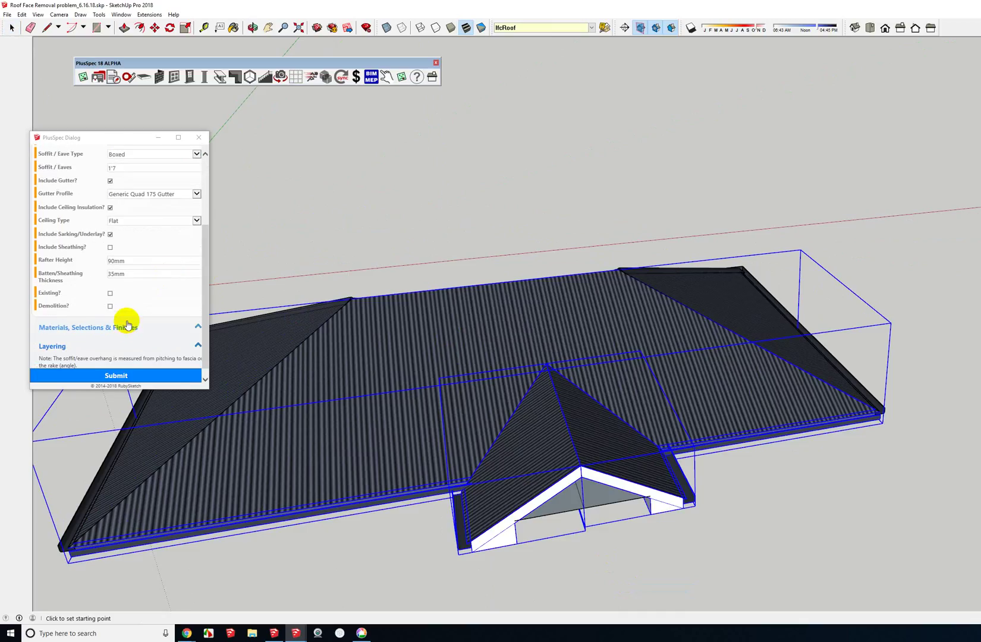
pyautogui.scroll(-2, 125, 329)
pyautogui.click(138, 275)
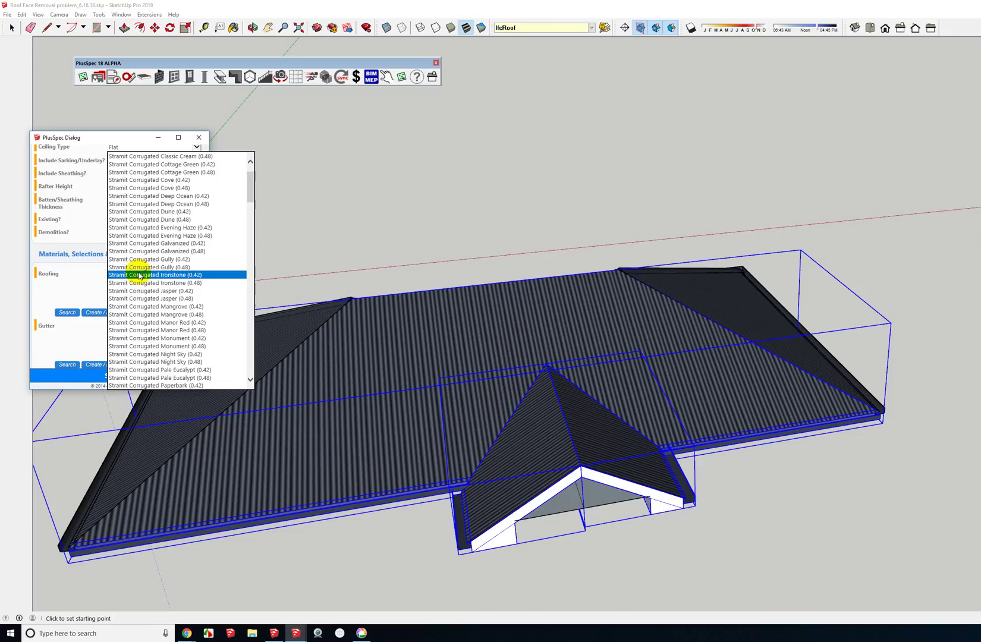
pyautogui.click(140, 353)
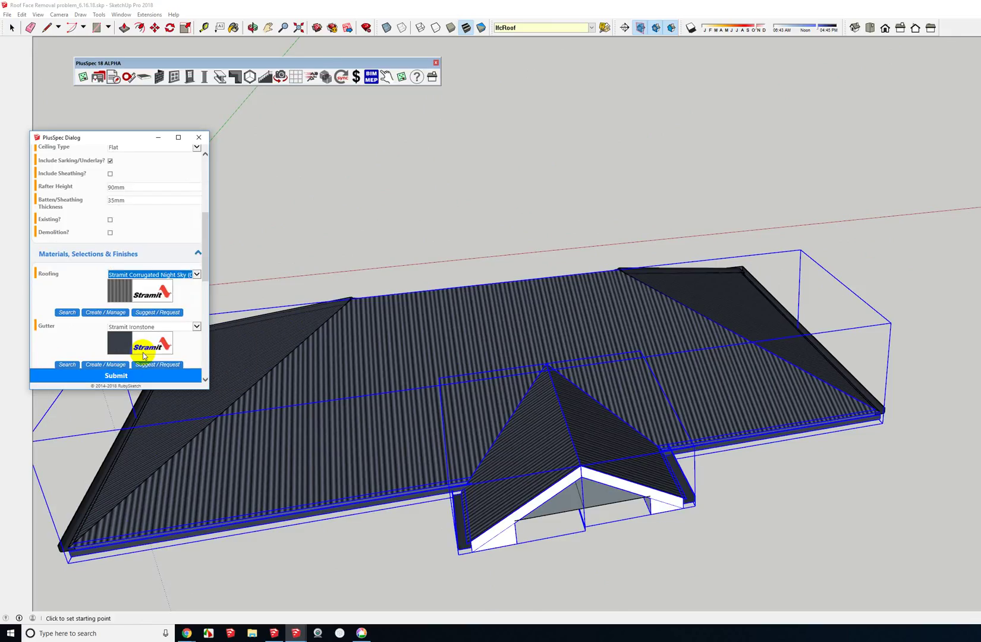
pyautogui.scroll(-1, 122, 278)
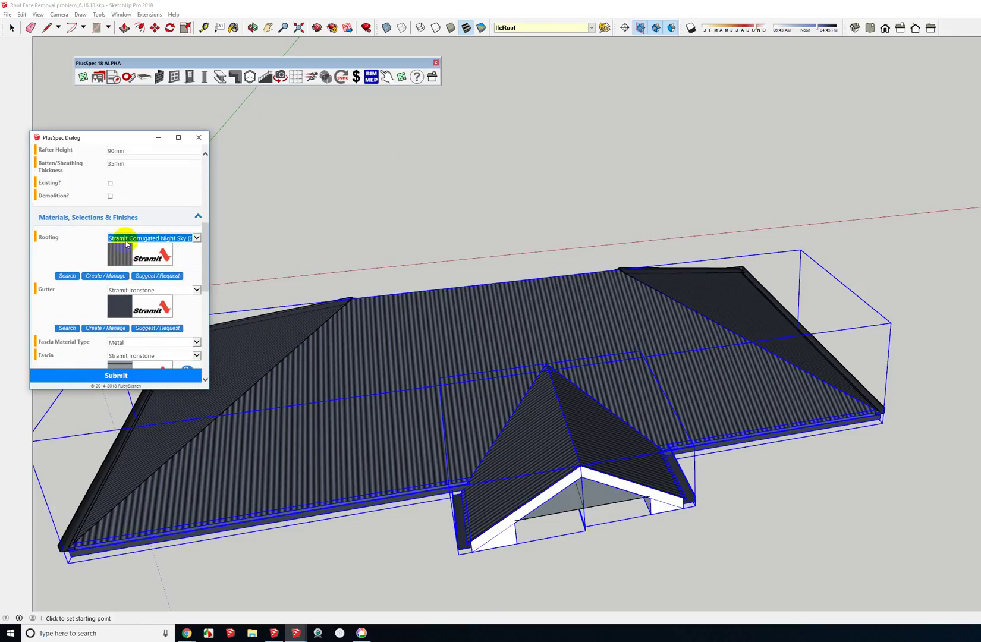
pyautogui.click(119, 374)
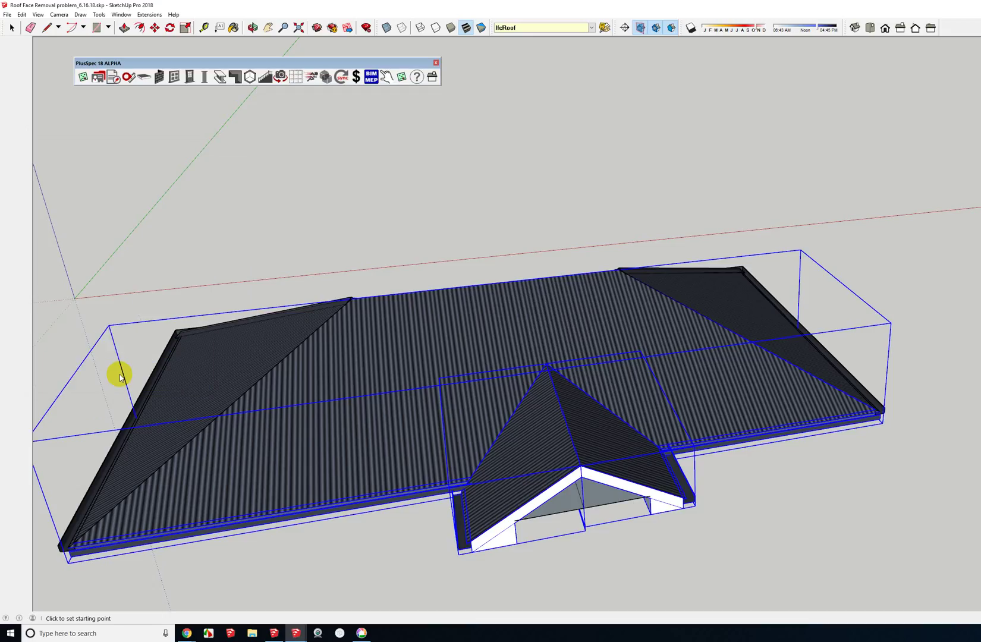
pyautogui.moveTo(120, 374); pyautogui.dragTo(286, 308, button='middle')
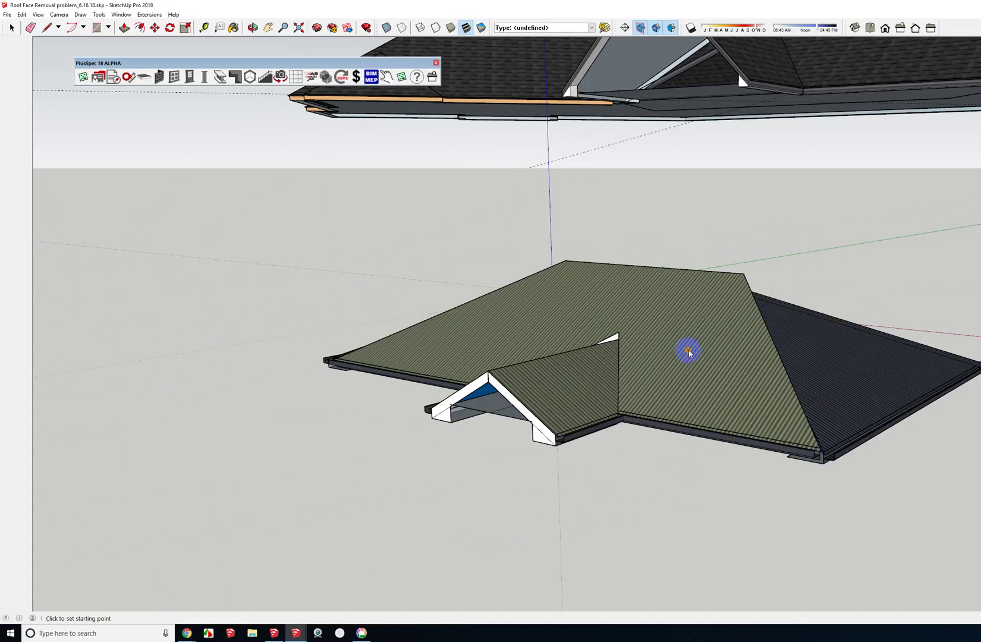
# Step: Commit the Night Sky corrugated roof, reselect it and reopen its Edit Roof settings
pyautogui.click(683, 364)
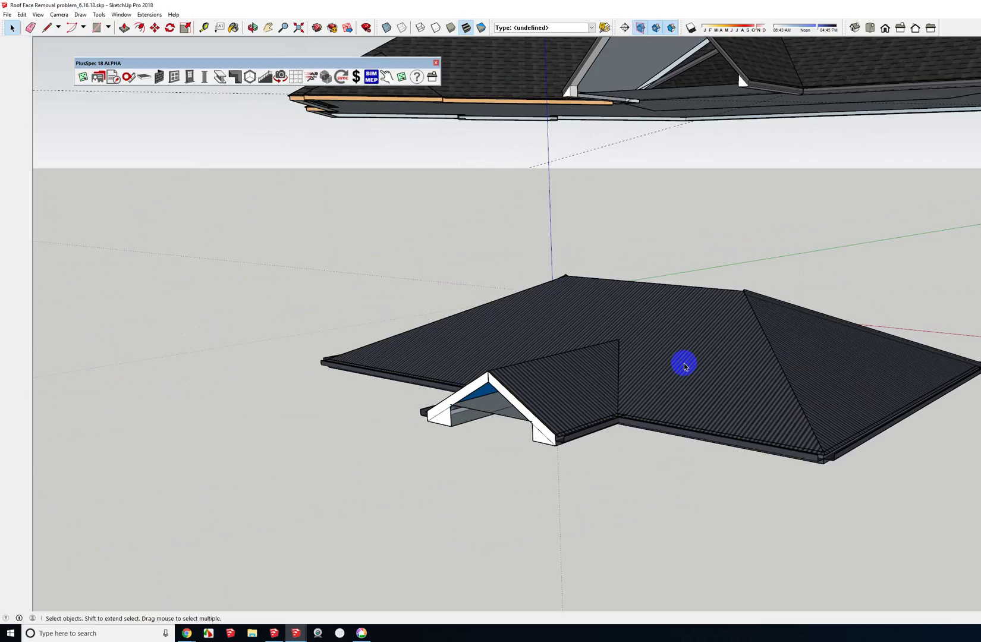
pyautogui.click(681, 367)
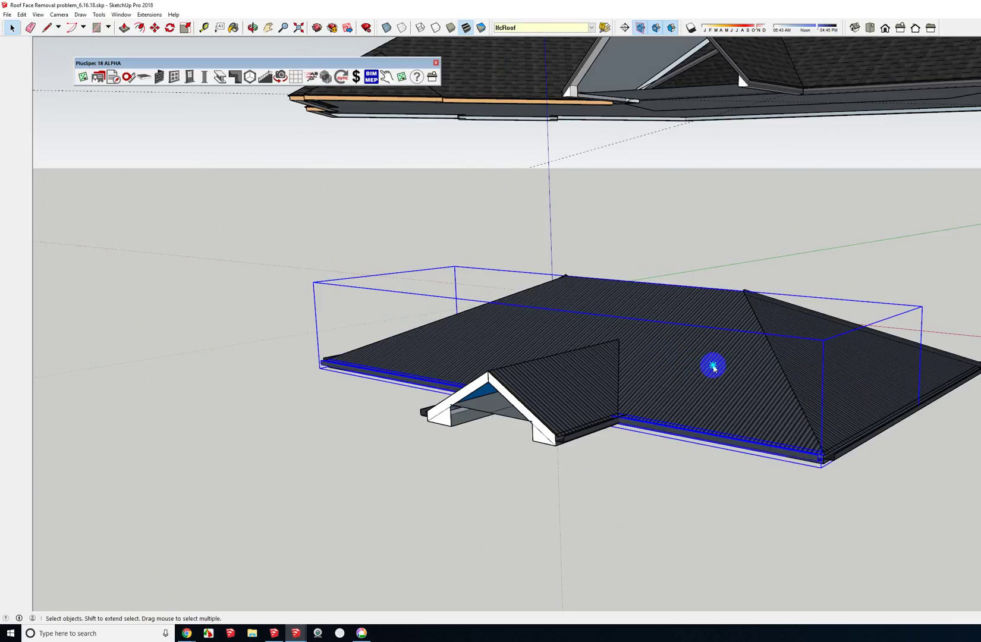
pyautogui.rightClick(713, 366)
pyautogui.click(751, 509)
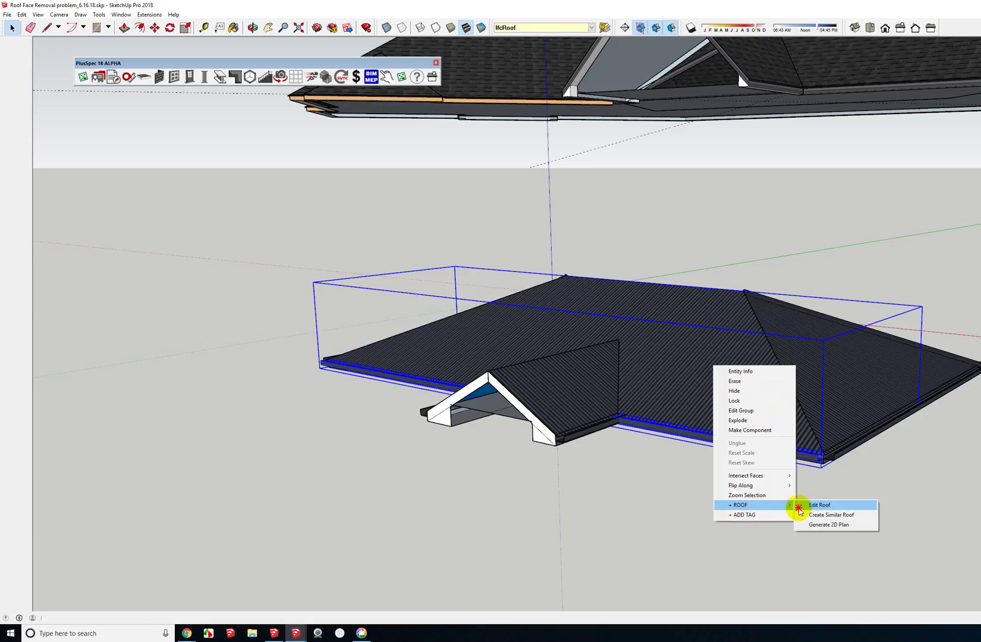
pyautogui.click(806, 506)
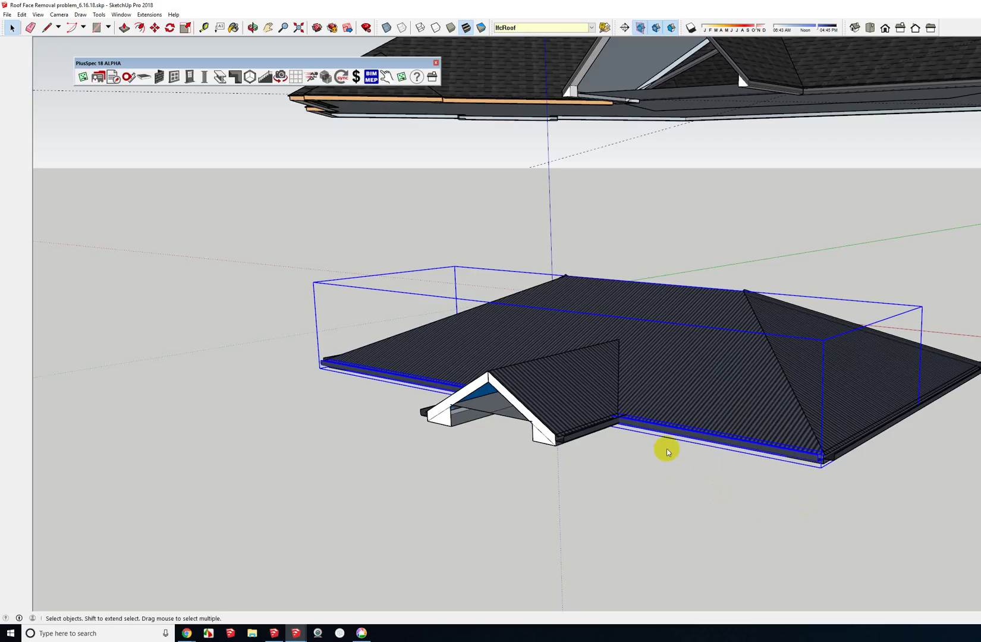
pyautogui.moveTo(663, 449)
pyautogui.mouseDown()
pyautogui.moveTo(607, 409)
pyautogui.moveTo(580, 364)
pyautogui.moveTo(565, 384)
pyautogui.moveTo(523, 368)
pyautogui.mouseUp()
pyautogui.moveTo(524, 371); pyautogui.dragTo(752, 82, button='middle')
pyautogui.scroll(5, 753, 95)
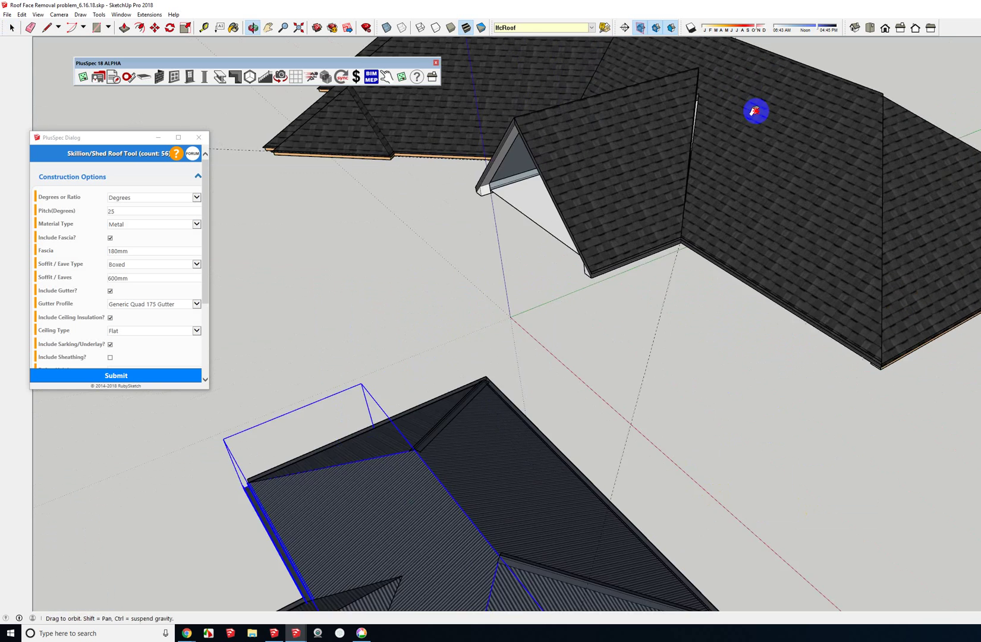
# Step: Select the shingle roof group and open its + ROOF Edit Roof settings
pyautogui.press('space')
pyautogui.click(682, 221)
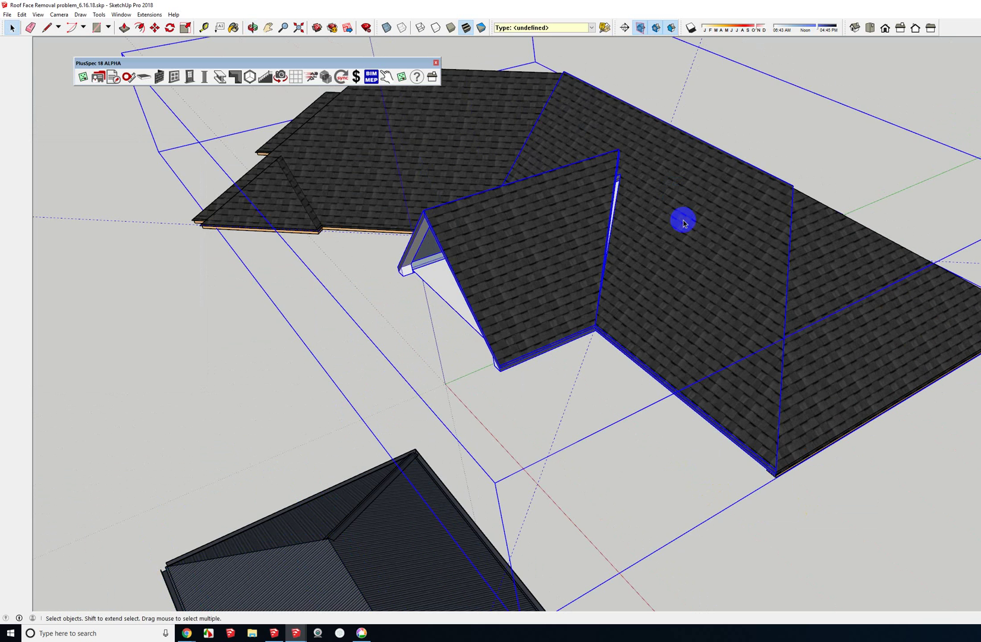
pyautogui.click(683, 222)
pyautogui.rightClick(684, 222)
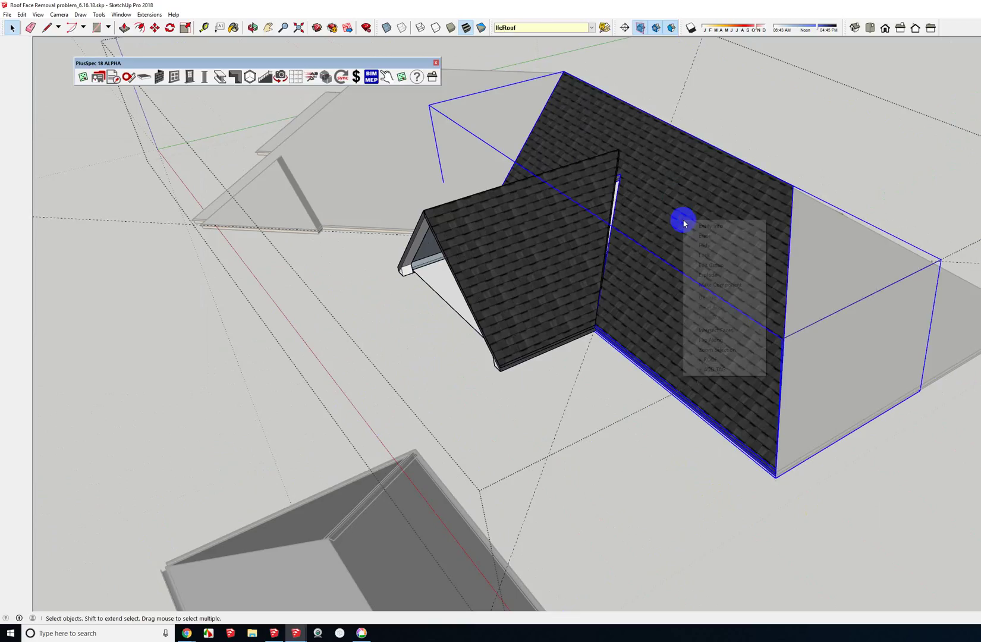
pyautogui.moveTo(717, 359)
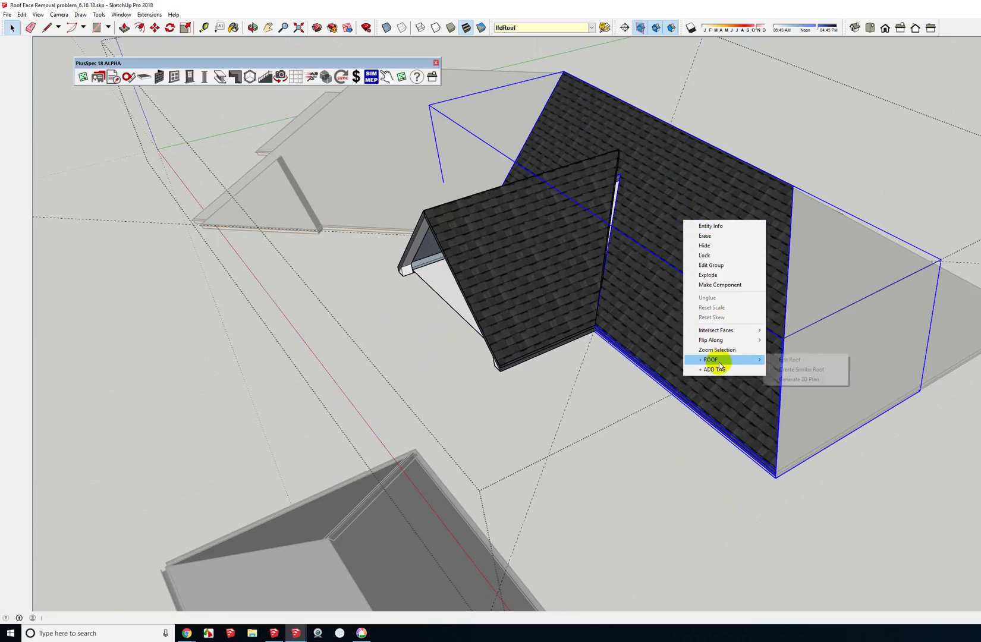
pyautogui.click(782, 358)
# Step: Review the 9:12 Slate/Shingles settings and Batten/Sheathing Thickness, then submit
pyautogui.click(711, 333)
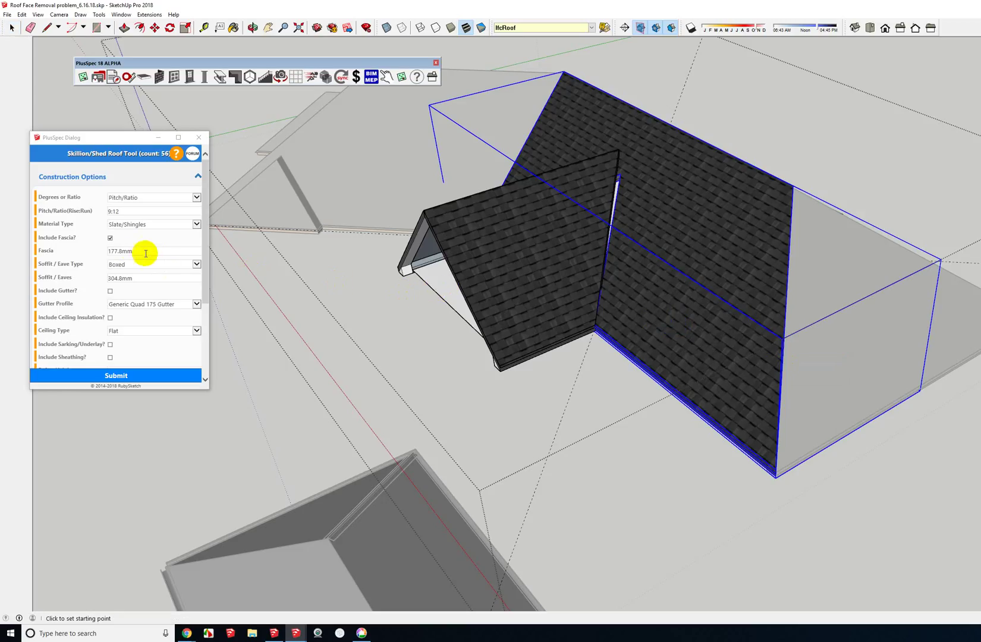
pyautogui.scroll(-2, 135, 252)
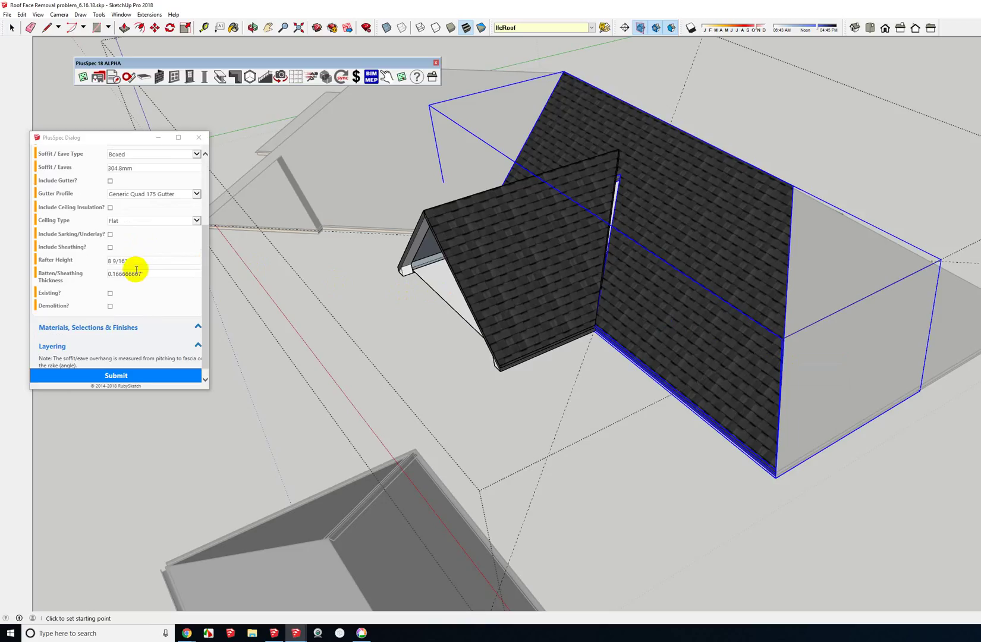
pyautogui.moveTo(111, 275); pyautogui.dragTo(155, 278)
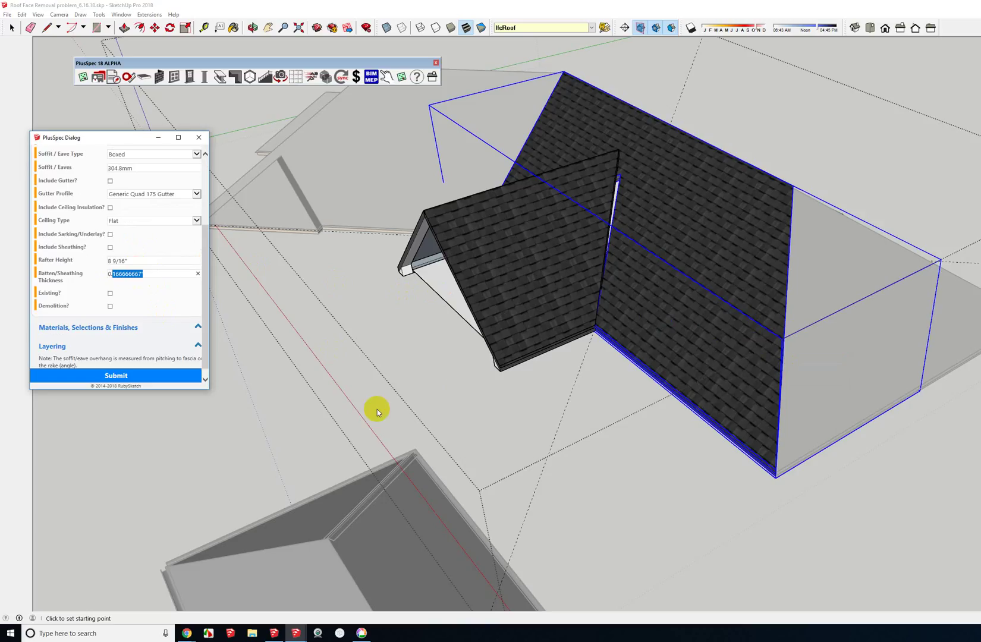
pyautogui.click(139, 378)
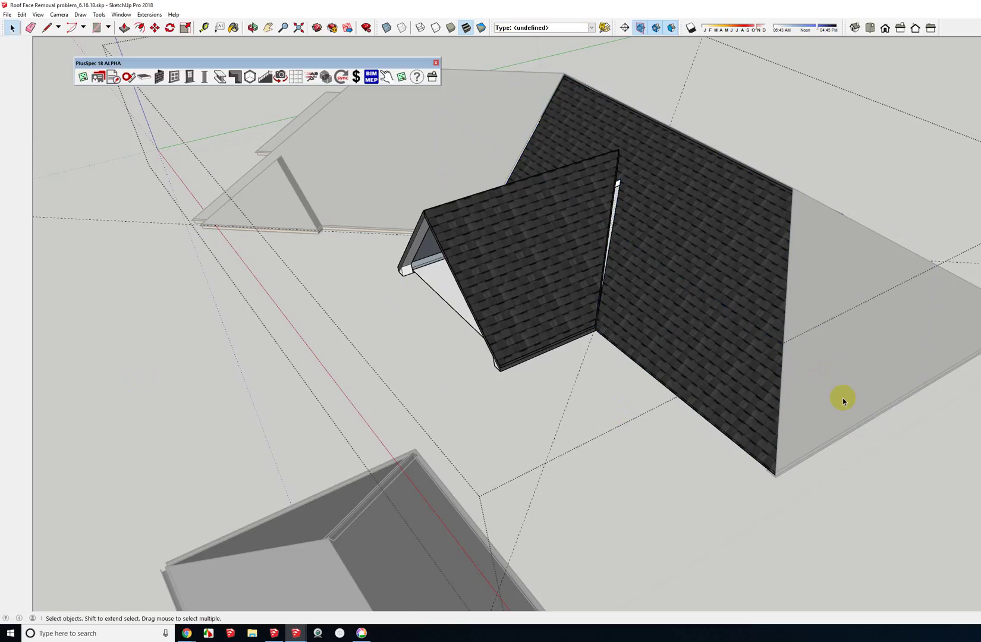
# Step: Zoom in on the shingle roof's hip ridge gap and draw a short line across the roof face
pyautogui.click(854, 376)
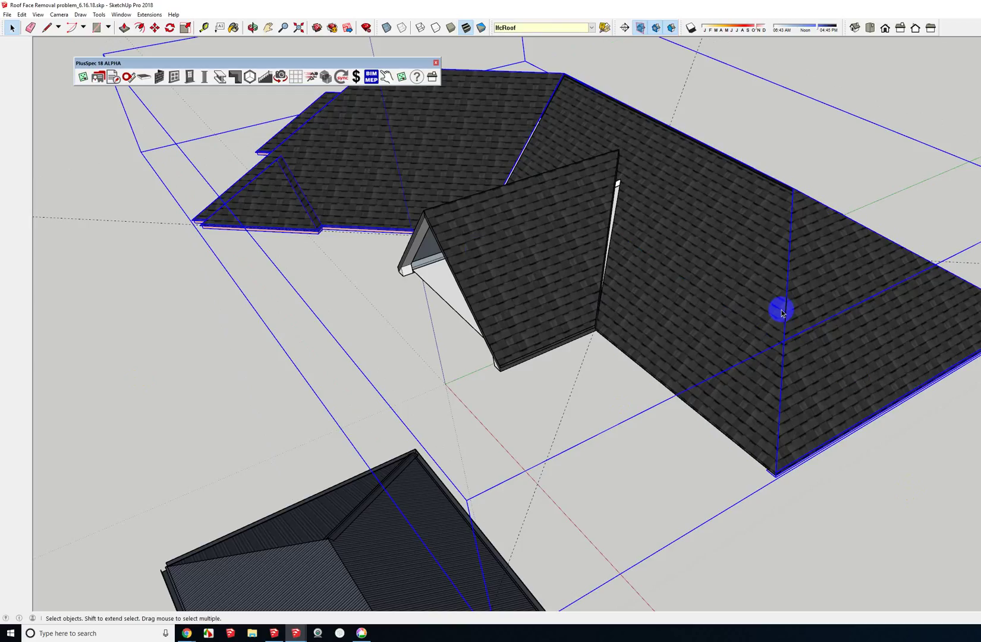
pyautogui.moveTo(590, 258); pyautogui.dragTo(342, 287, button='middle')
pyautogui.scroll(10, 510, 164)
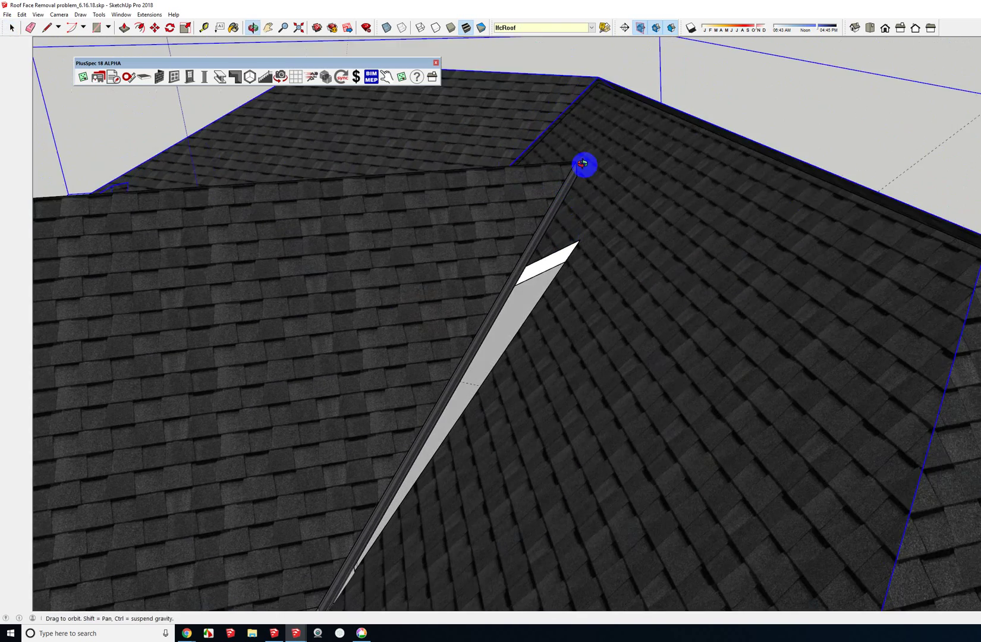
pyautogui.moveTo(584, 164)
pyautogui.mouseDown(button='middle')
pyautogui.moveTo(536, 132)
pyautogui.moveTo(525, 136)
pyautogui.moveTo(555, 185)
pyautogui.moveTo(549, 212)
pyautogui.mouseUp(button='middle')
pyautogui.press('l')
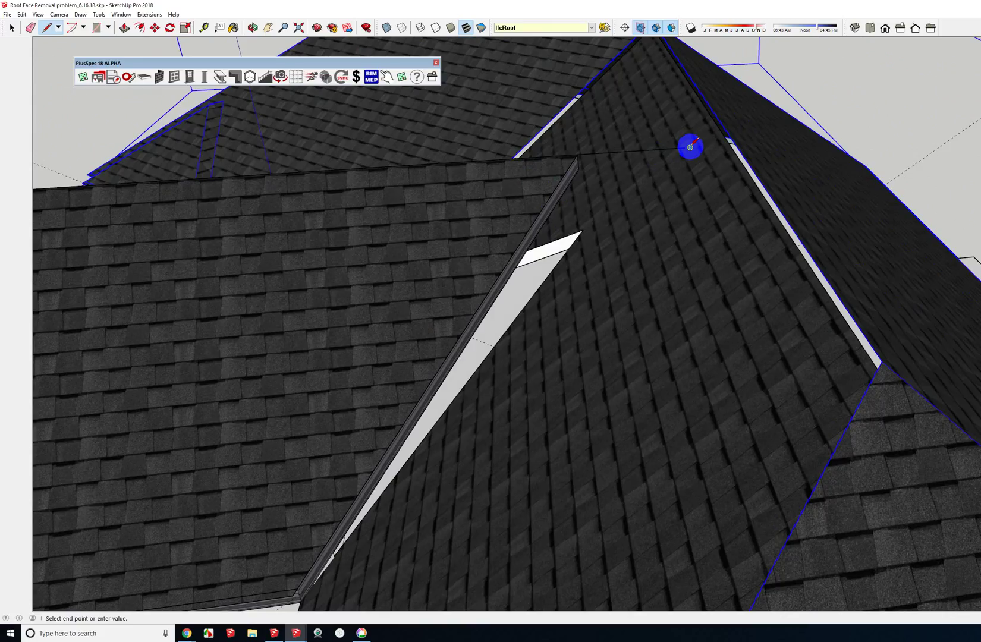
pyautogui.press('space')
pyautogui.scroll(-2, 686, 149)
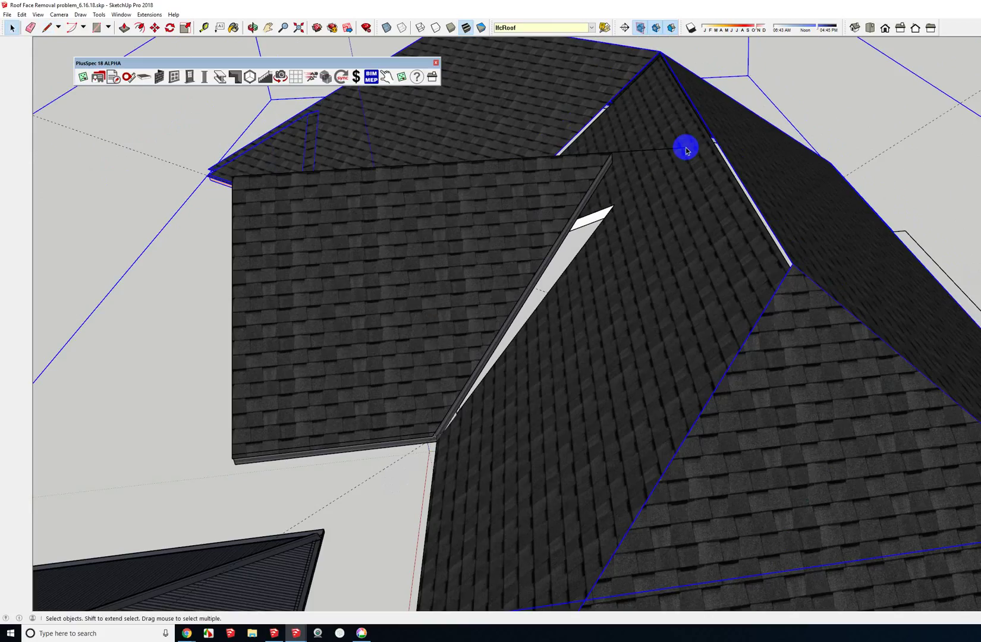
# Step: Draw a vertical blue-axis line from the dormer ridge apex down to the valley, then zoom out
pyautogui.press('l')
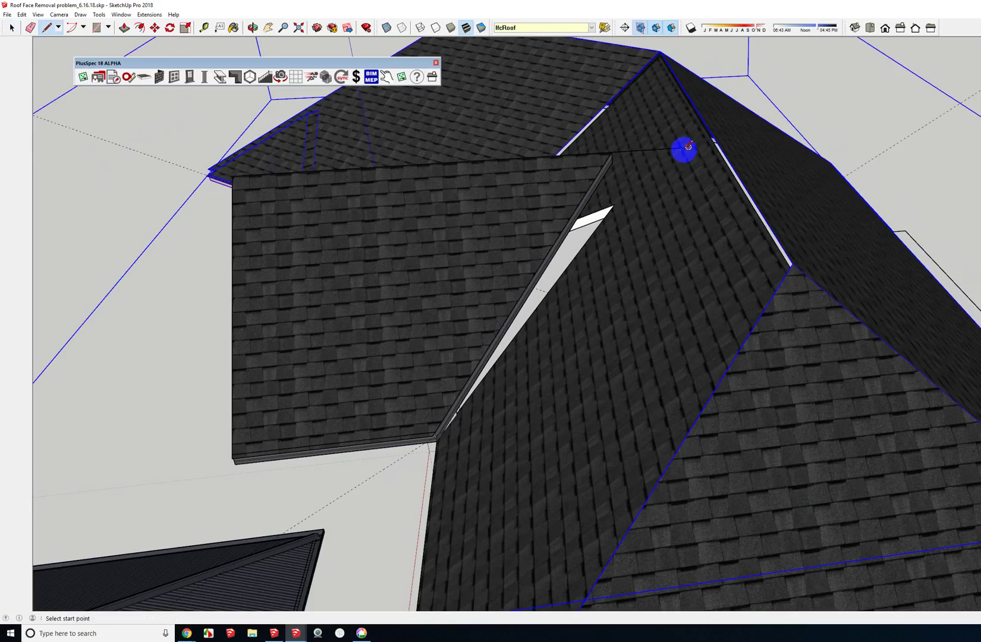
pyautogui.moveTo(652, 272); pyautogui.dragTo(844, 3, button='middle')
pyautogui.click(738, 340)
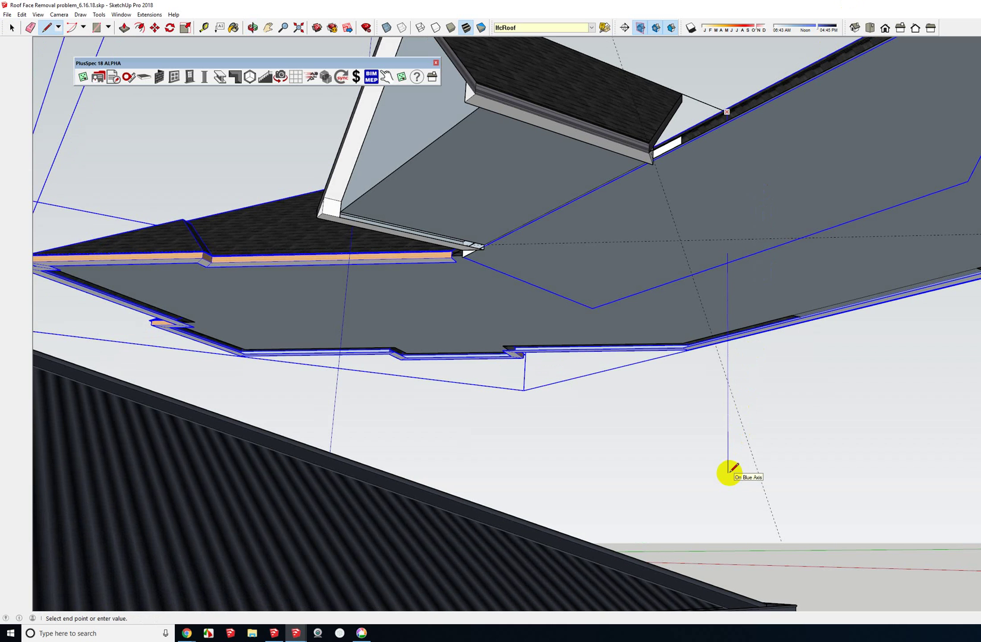
pyautogui.moveTo(730, 252); pyautogui.dragTo(931, 372, button='middle')
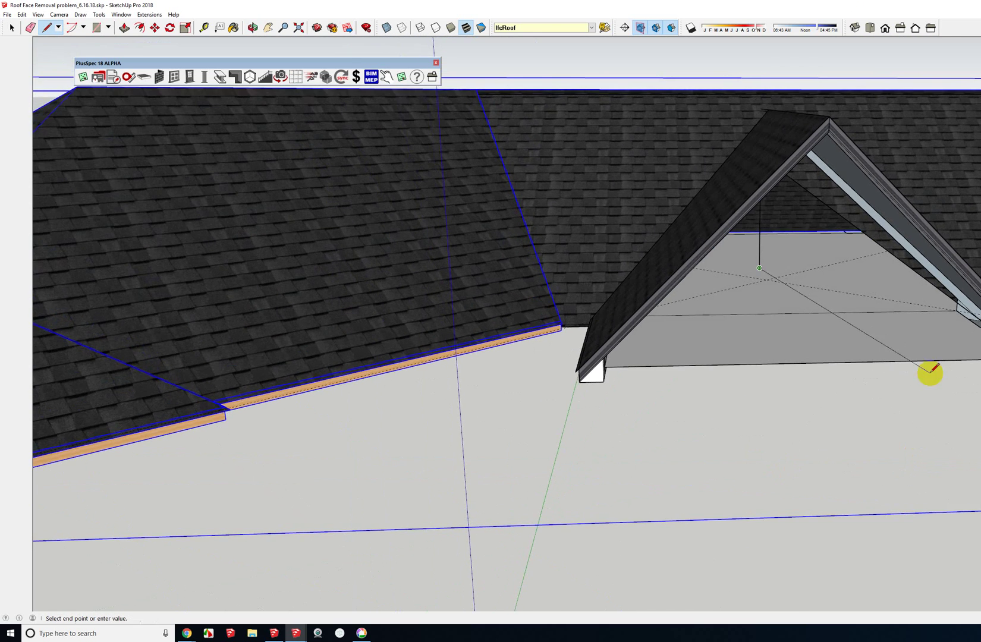
pyautogui.scroll(2, 945, 315)
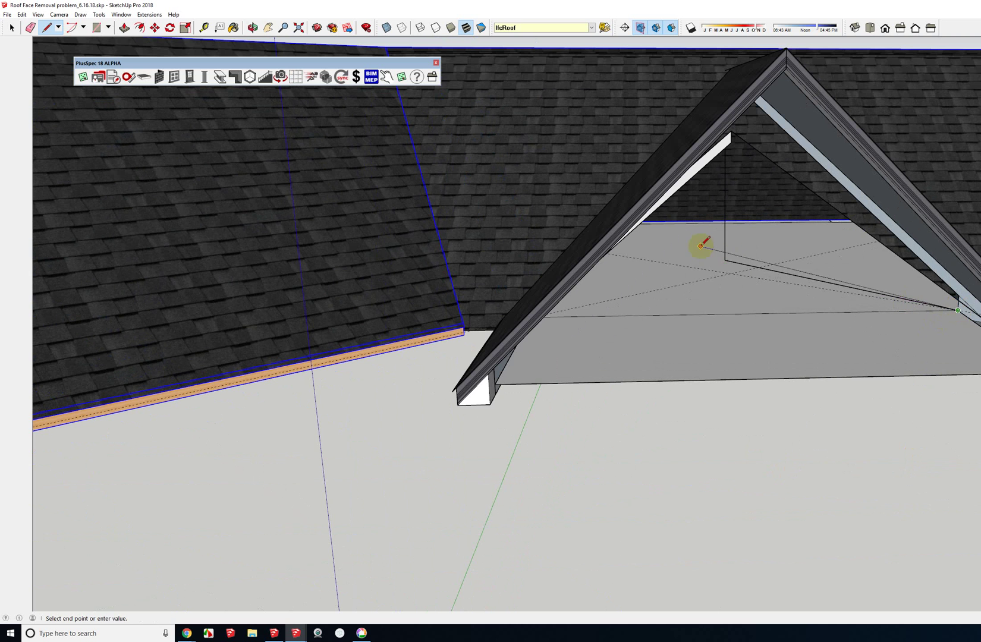
pyautogui.moveTo(714, 269); pyautogui.dragTo(554, 307, button='middle')
pyautogui.scroll(-3, 461, 303)
pyautogui.press('space')
pyautogui.scroll(-8, 510, 326)
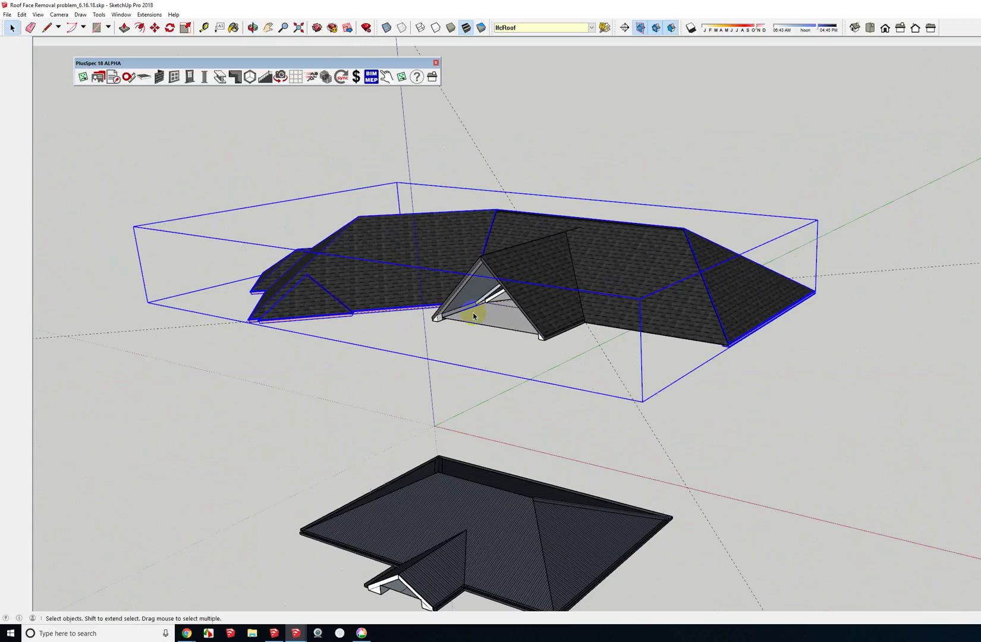